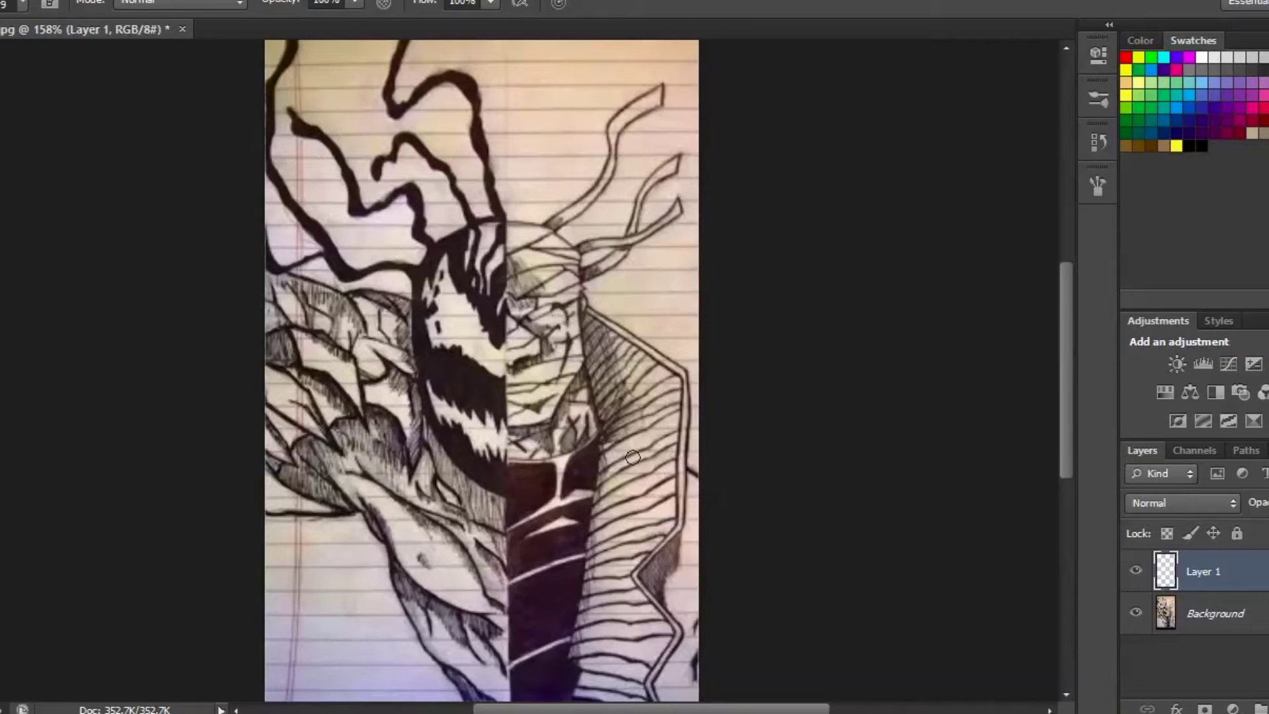
Examine the two halves of the drawing's face and the line quality at several magnifications.
scroll(608, 441, up, 3)
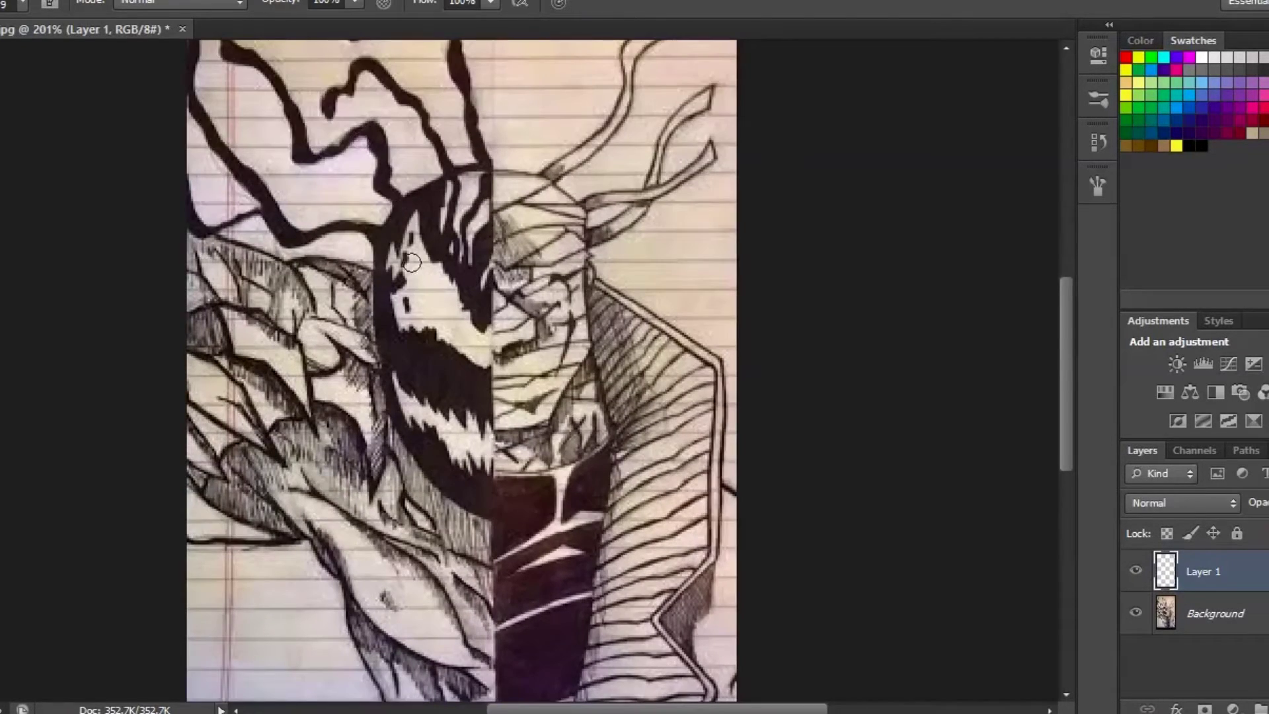
scroll(428, 328, down, 1)
scroll(427, 328, up, 3)
scroll(439, 377, down, 2)
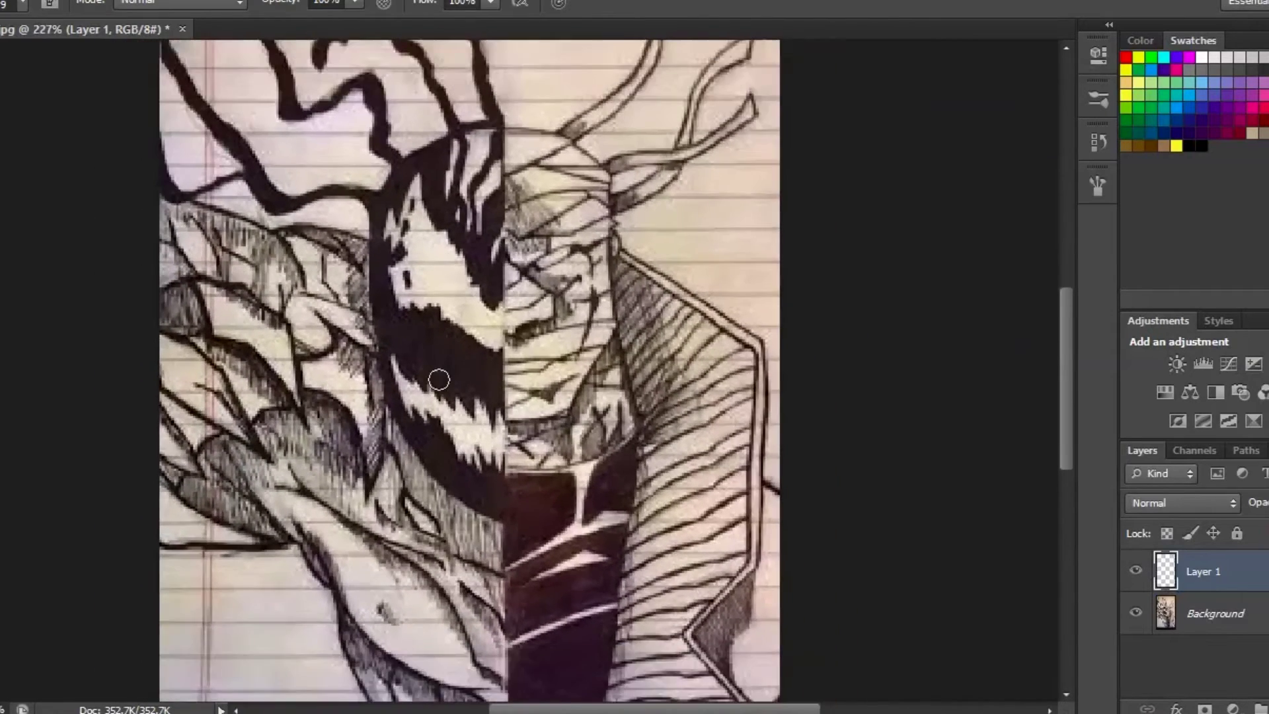
scroll(436, 383, down, 1)
scroll(340, 334, up, 3)
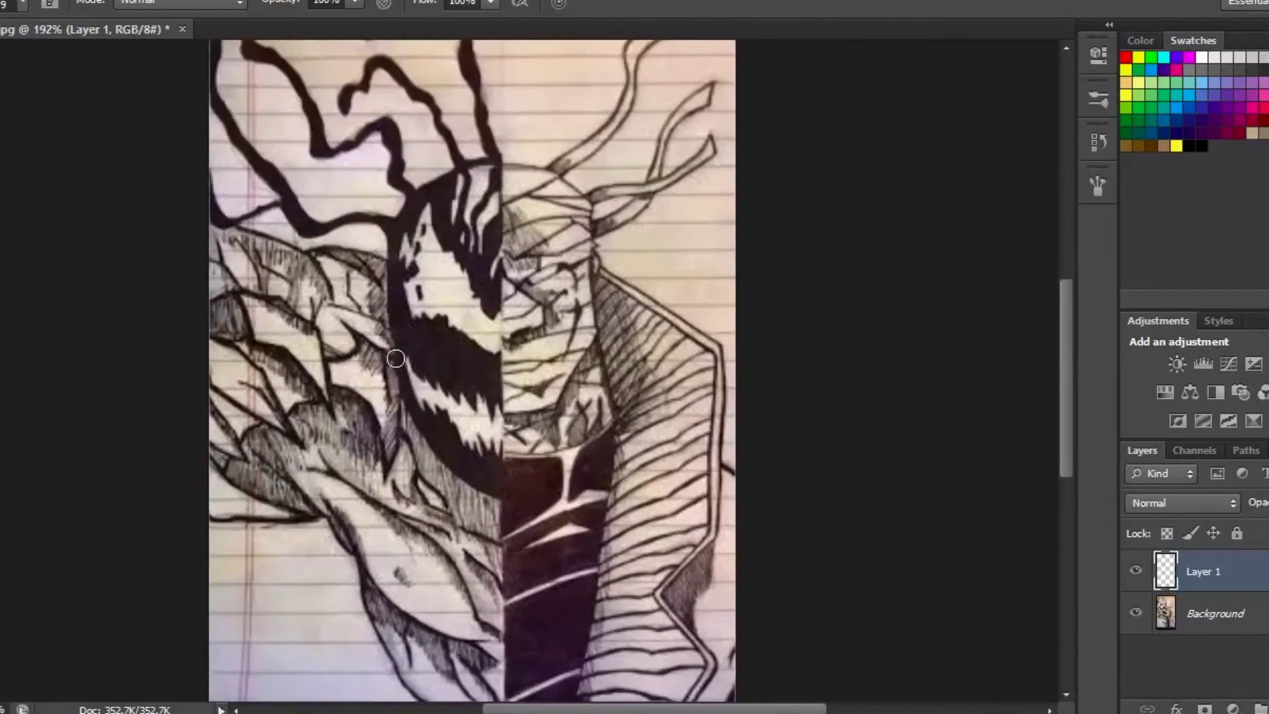
scroll(339, 334, down, 2)
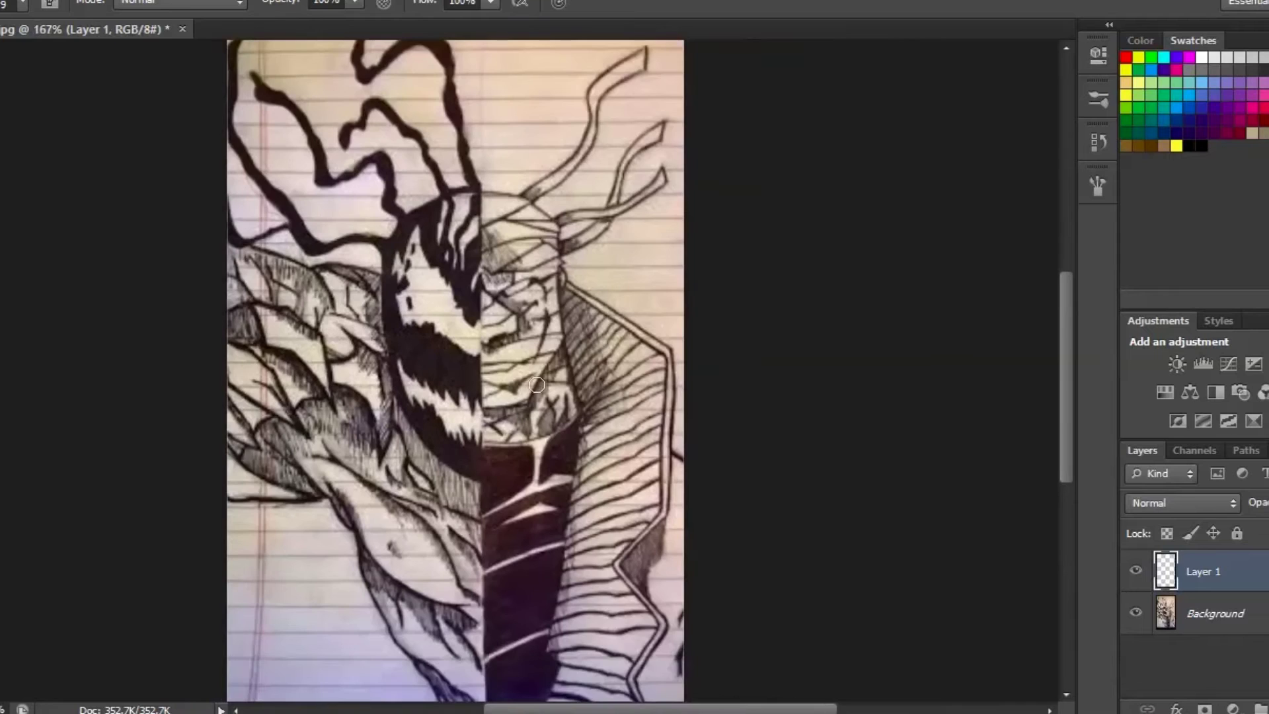
scroll(529, 381, down, 1)
scroll(529, 382, up, 3)
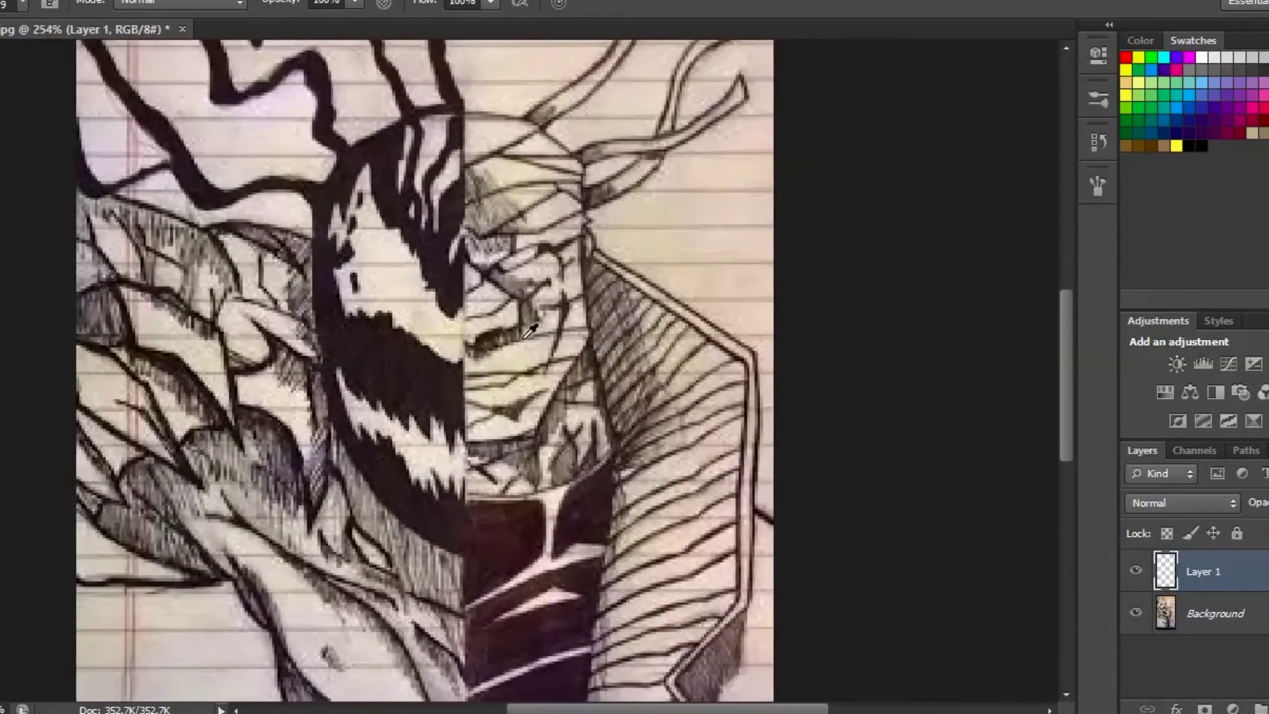
scroll(524, 343, down, 2)
scroll(525, 343, down, 1)
scroll(502, 334, up, 2)
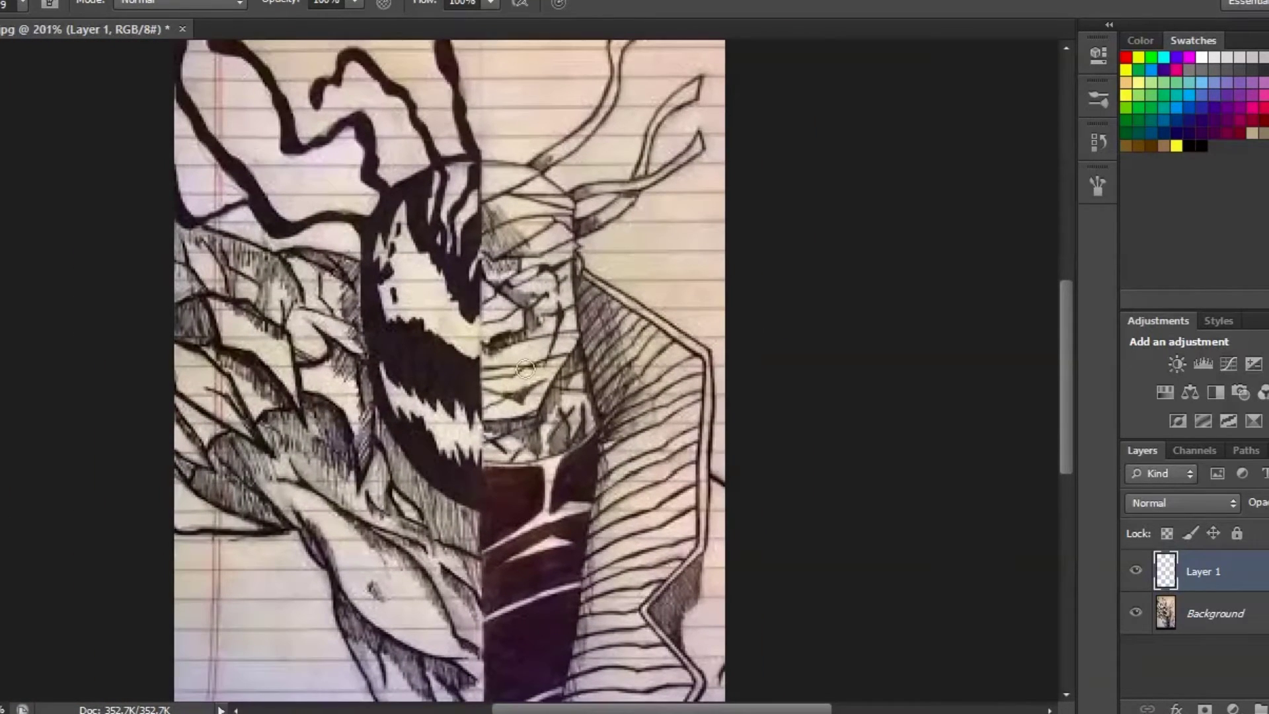
scroll(496, 331, down, 1)
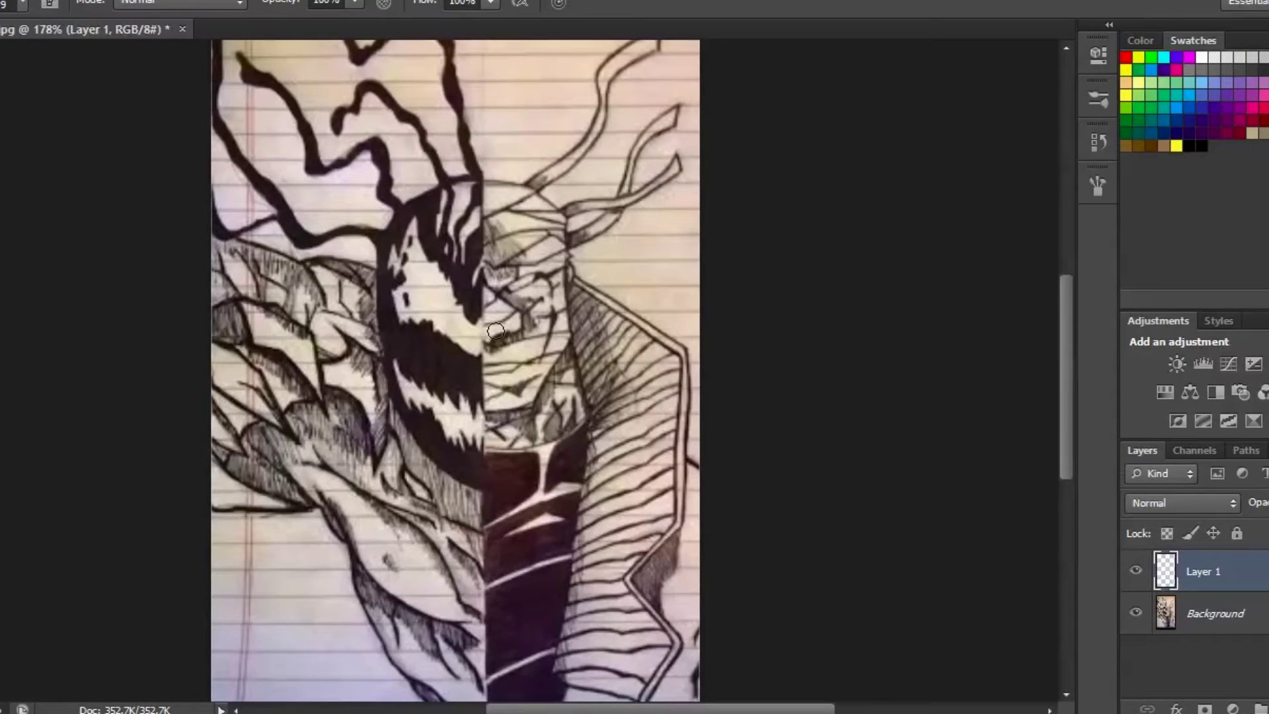
Draw a black upward-pointing arrow on Layer 1 in the blank paper area below the arm.
scroll(534, 332, down, 1)
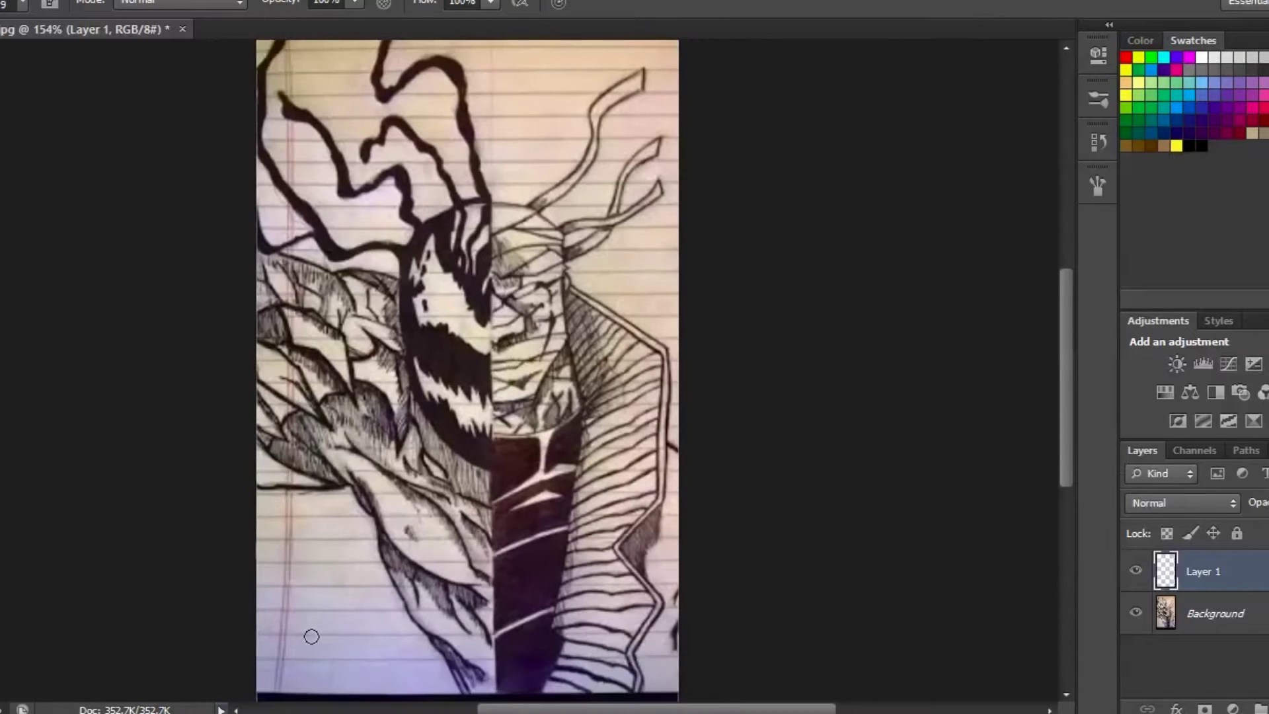
mouse_move(314, 663)
mouse_down()
mouse_move(329, 595)
mouse_move(350, 640)
mouse_up()
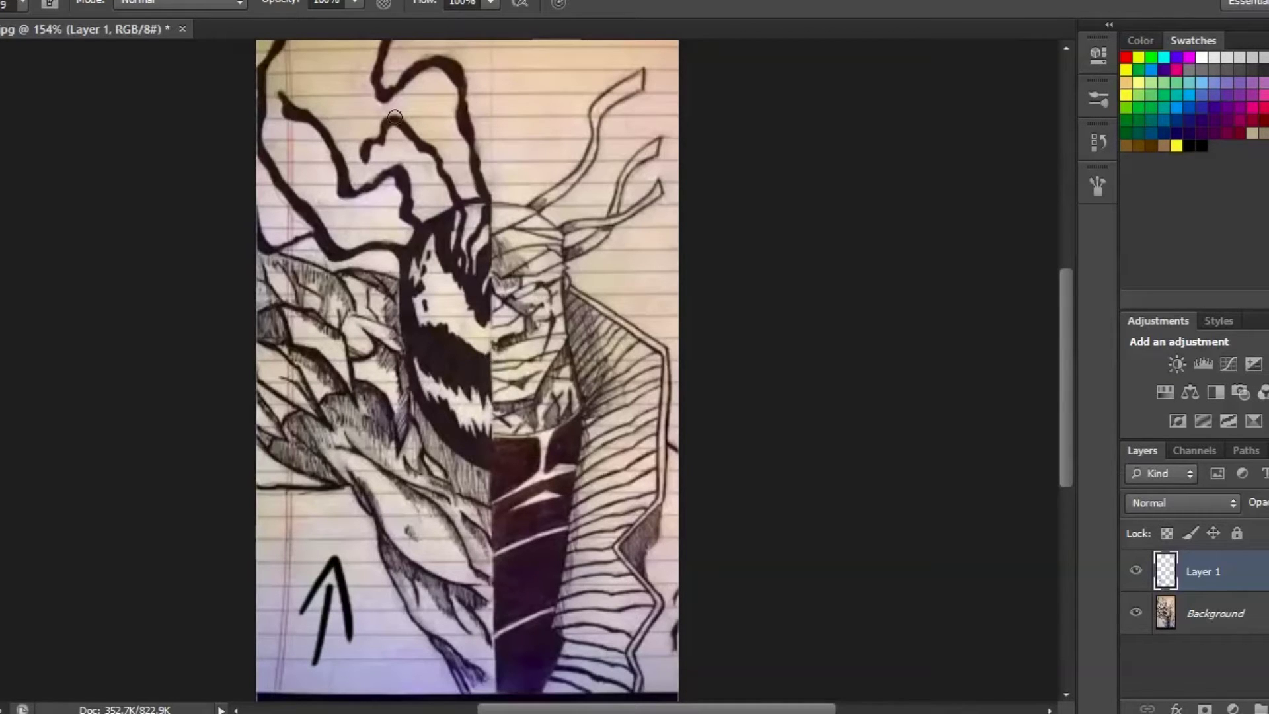
Examine the outlines of the shoulder and arm muscles beside the black mask half up close.
scroll(351, 289, up, 3)
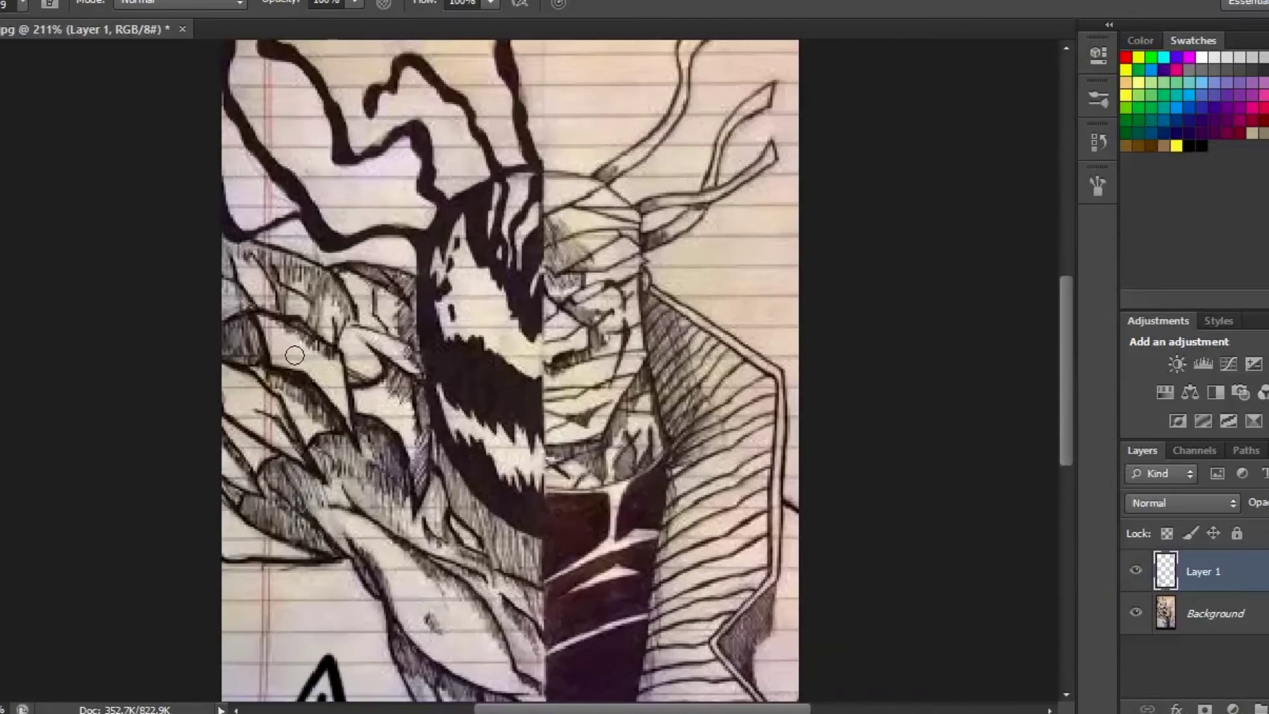
scroll(291, 344, down, 3)
scroll(371, 400, up, 1)
scroll(370, 401, down, 1)
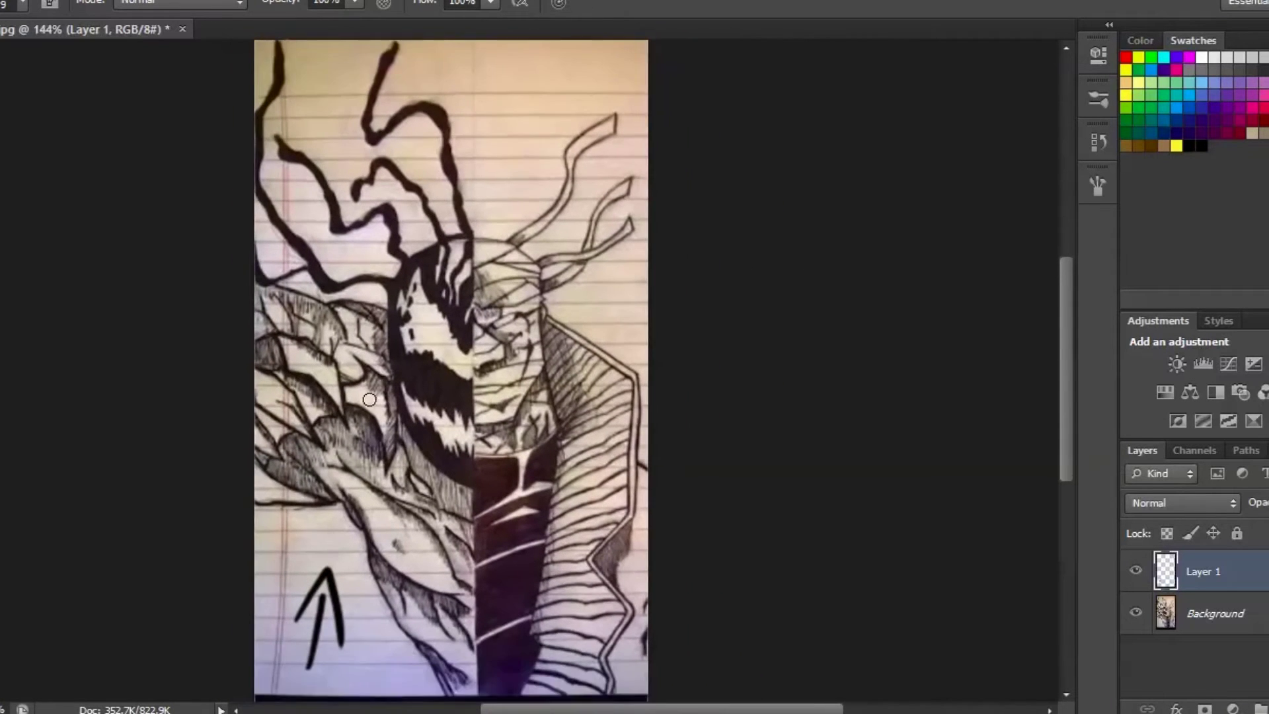
scroll(372, 398, up, 3)
scroll(374, 397, down, 2)
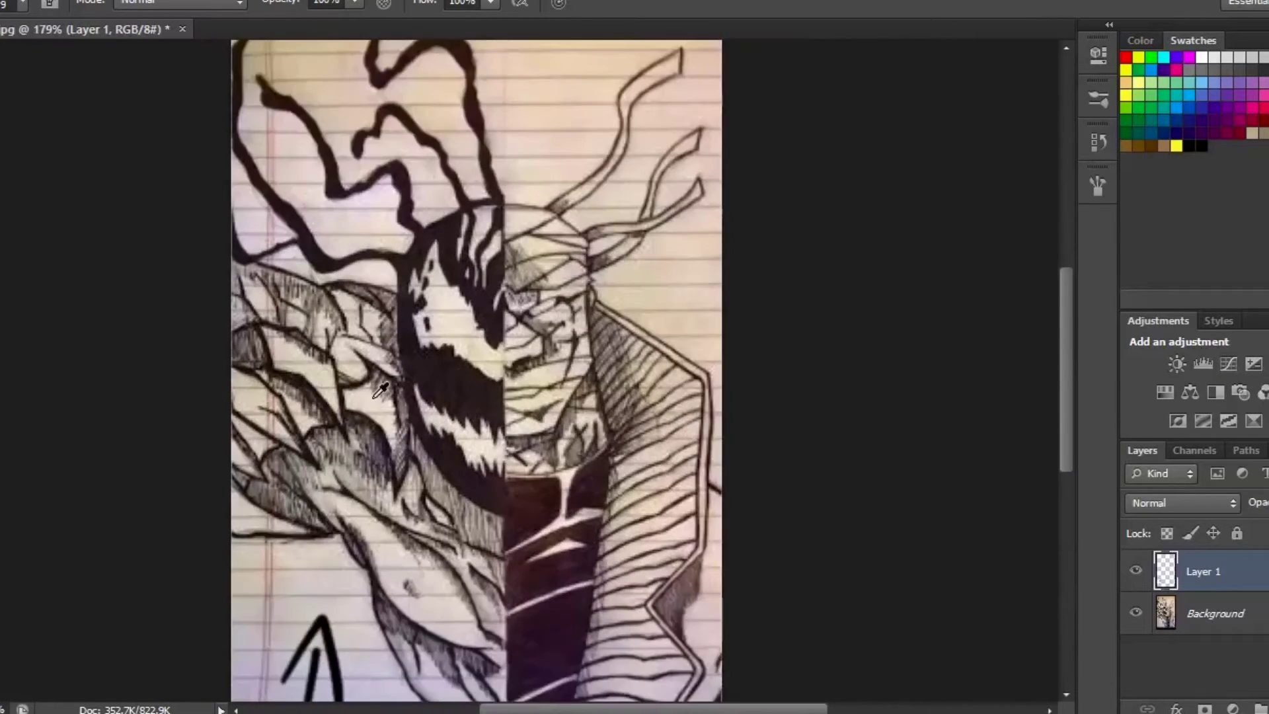
scroll(369, 358, up, 3)
scroll(369, 357, down, 2)
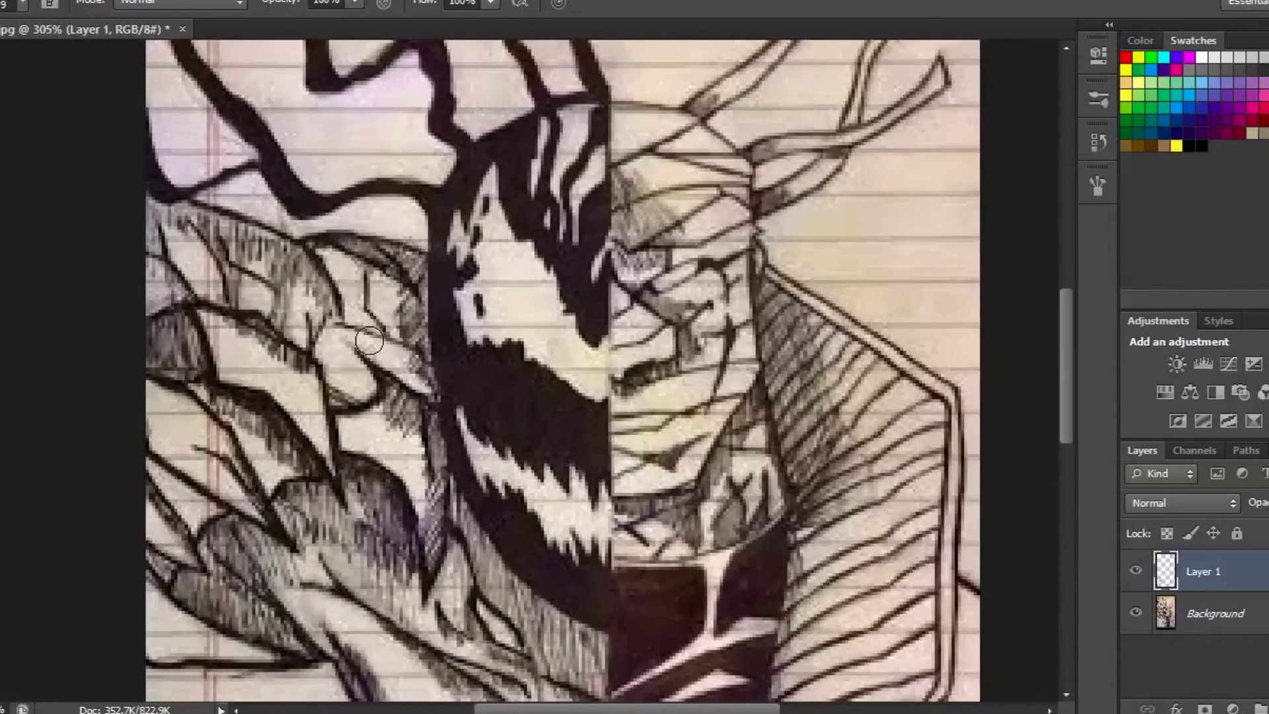
scroll(370, 337, up, 3)
scroll(375, 282, up, 3)
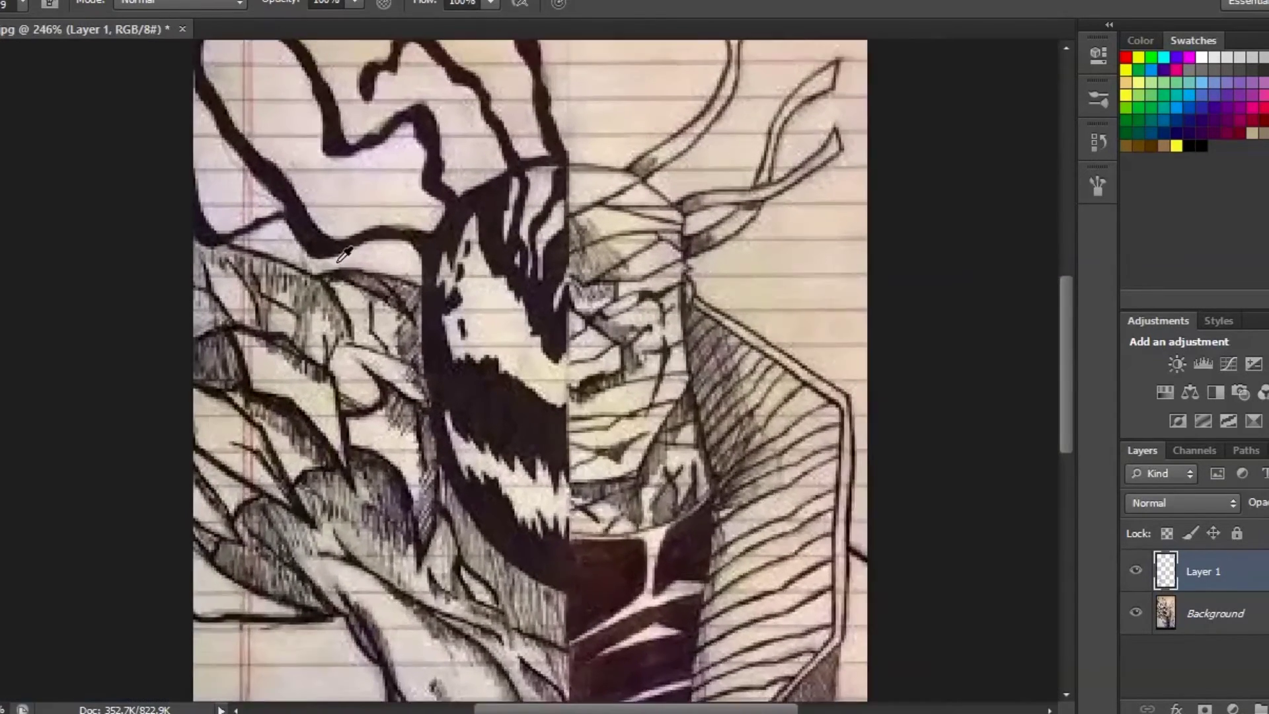
scroll(347, 272, down, 1)
scroll(360, 248, down, 2)
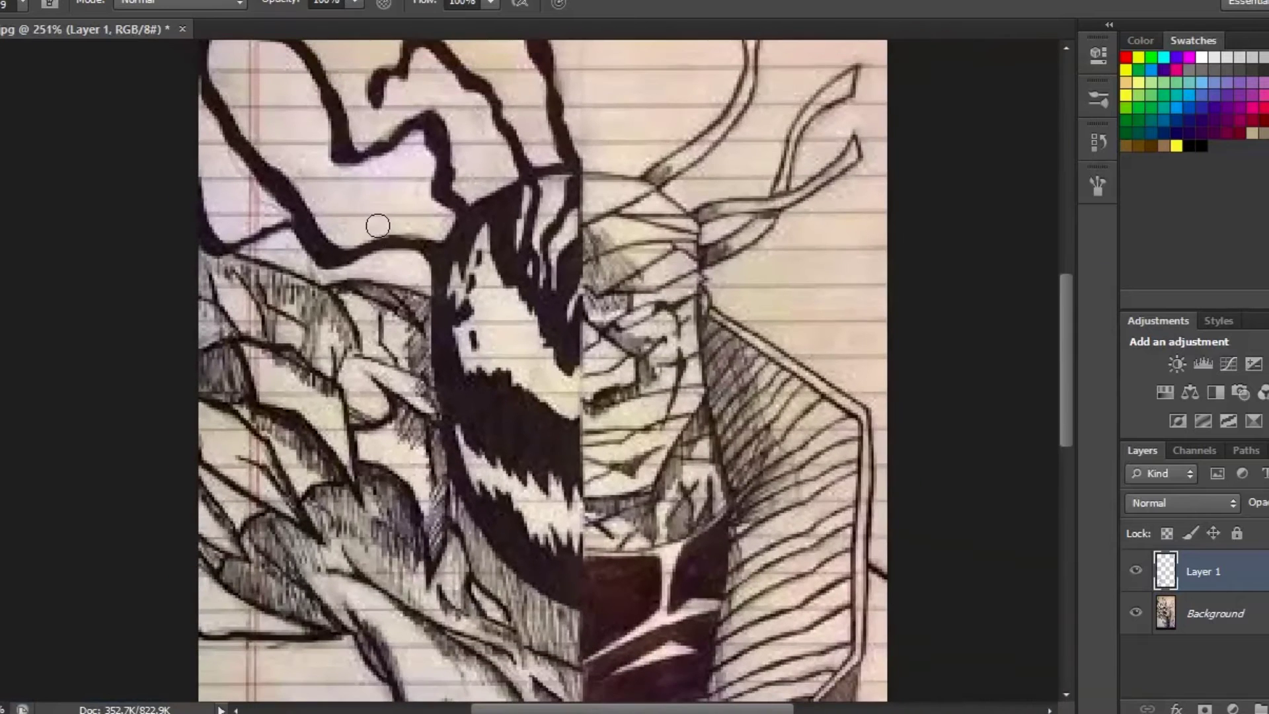
Ink over the top shoulder outline with black brush strokes on Layer 1, from the paper's edge to the mask.
scroll(364, 265, up, 1)
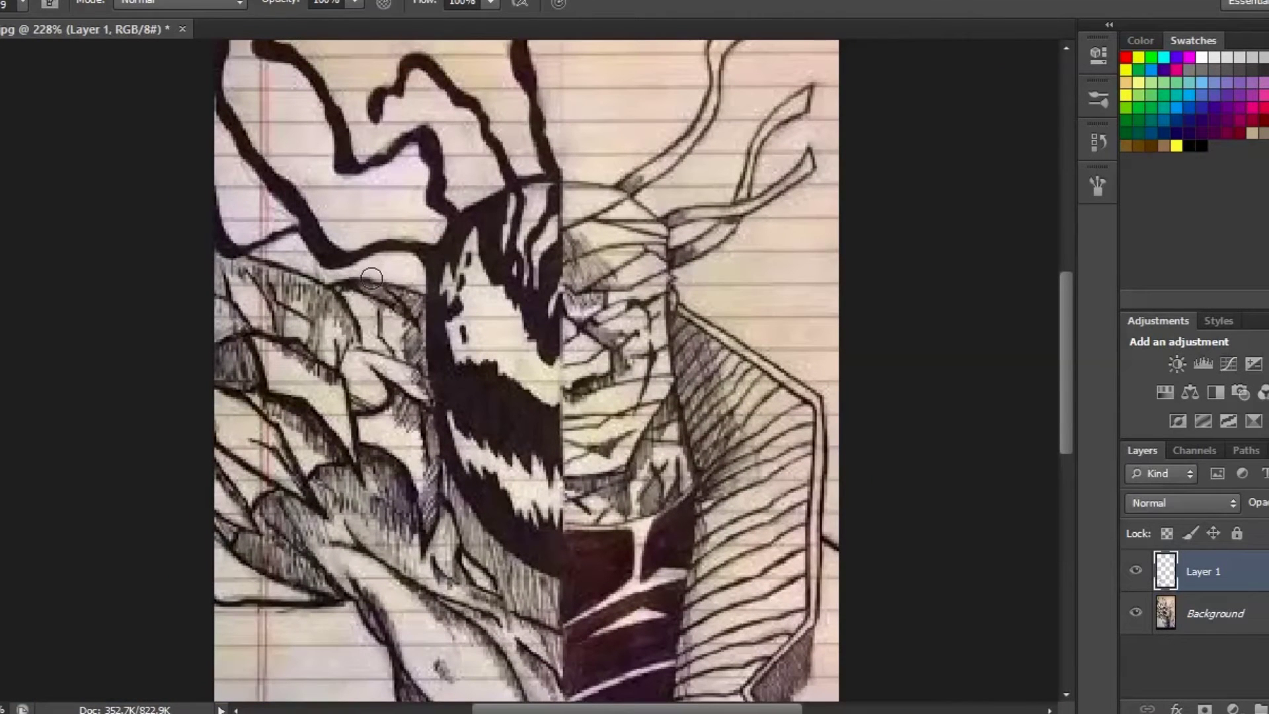
drag(390, 288, 418, 291)
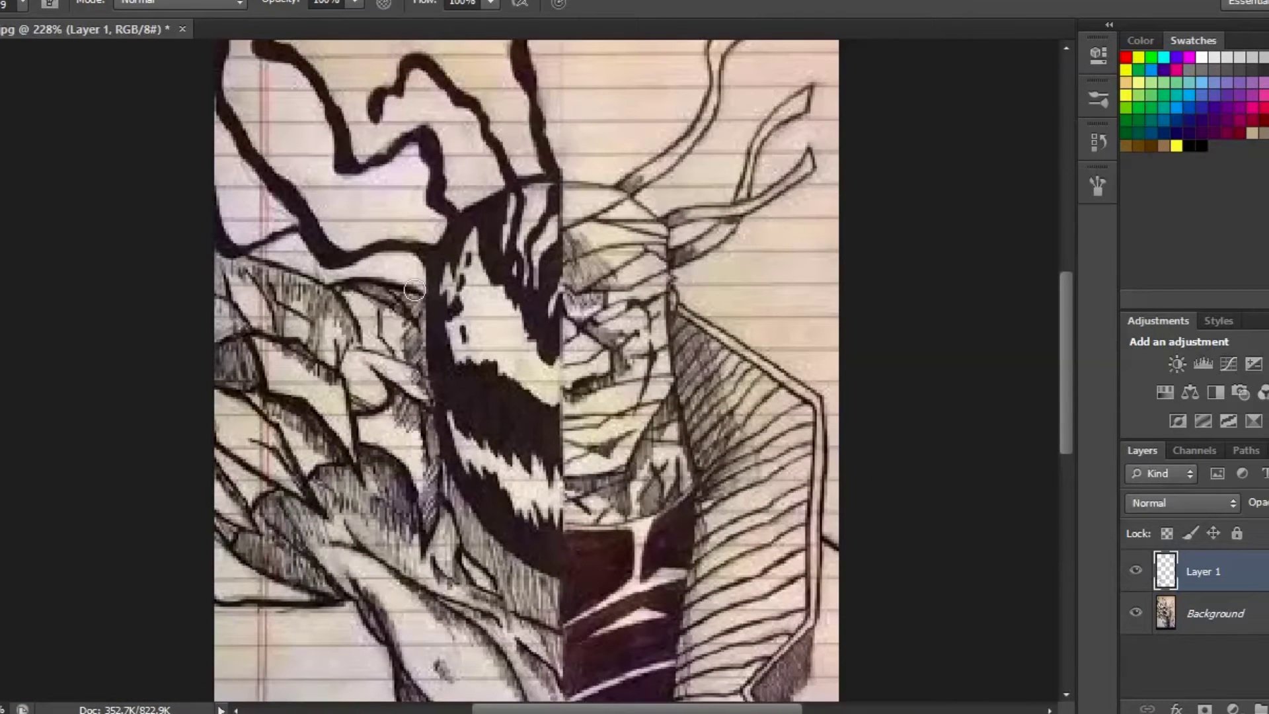
mouse_move(251, 259)
mouse_down()
mouse_move(316, 272)
mouse_move(290, 267)
mouse_move(345, 304)
mouse_up()
scroll(335, 349, down, 2)
scroll(235, 397, up, 1)
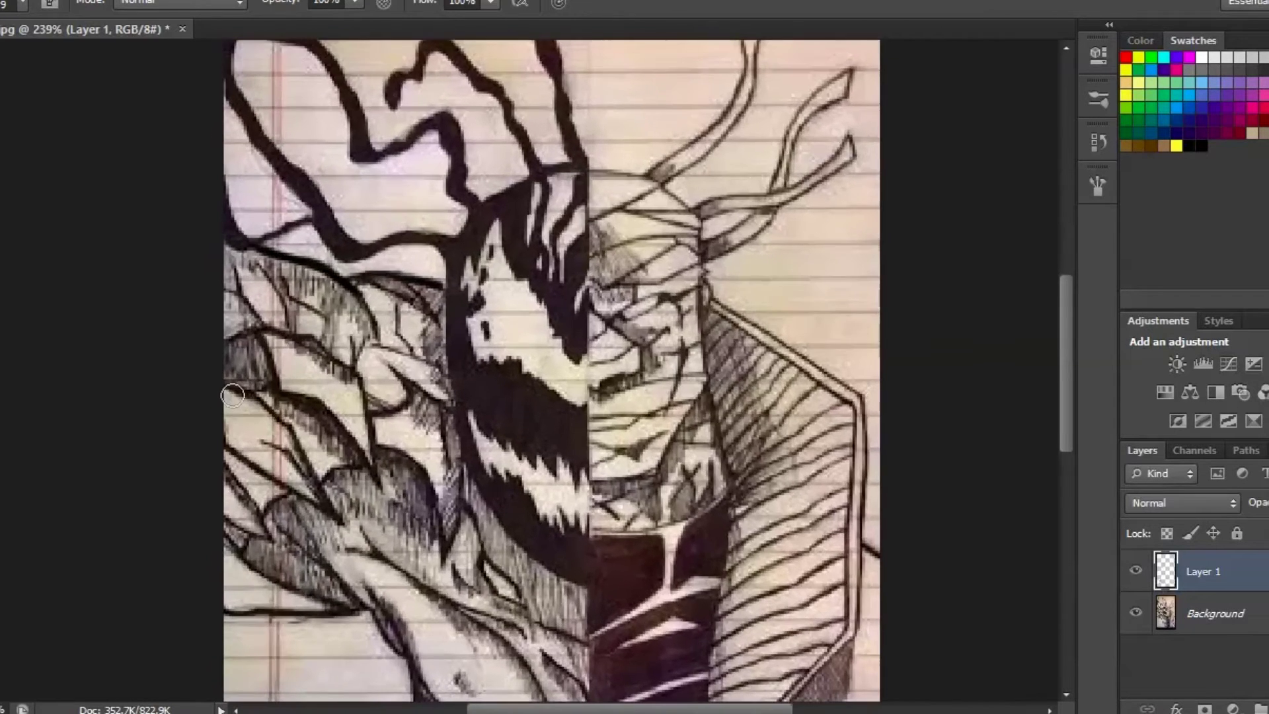
Ink over the diagonal muscle line at the arm's outer edge beside the paper's margin.
drag(235, 397, 276, 451)
scroll(410, 433, down, 2)
scroll(417, 434, up, 2)
scroll(414, 436, up, 1)
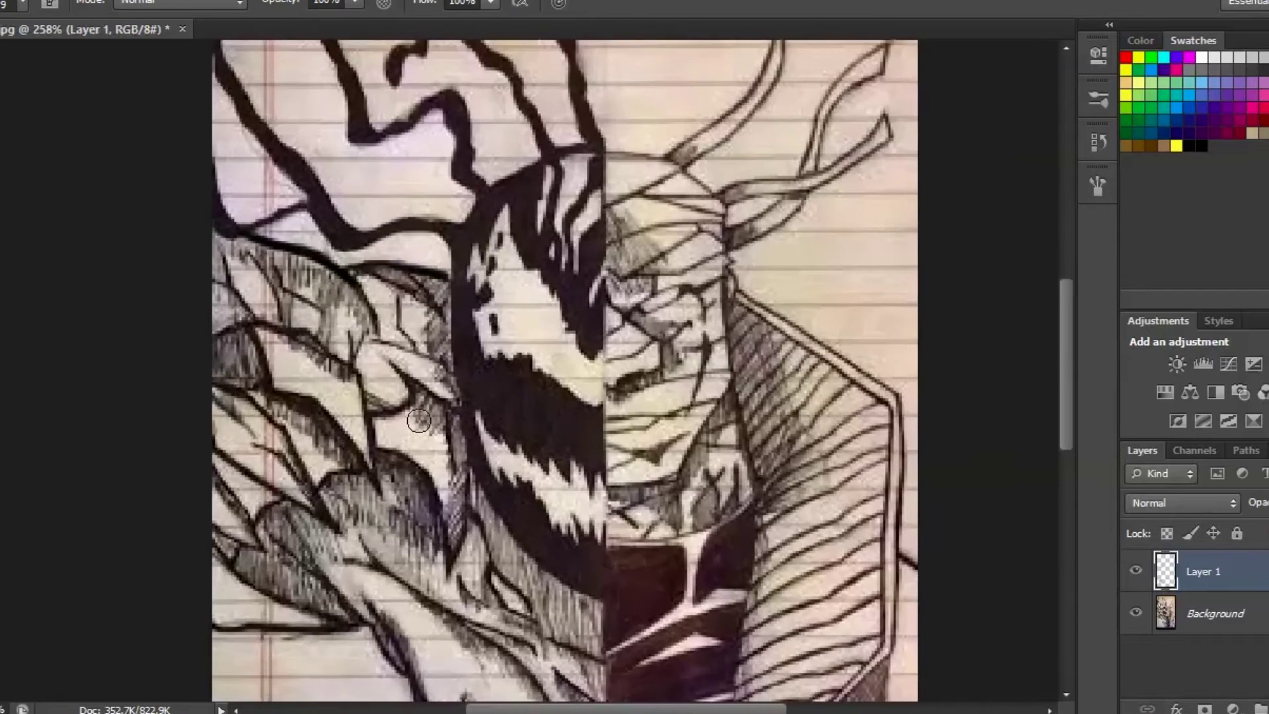
drag(424, 408, 431, 321)
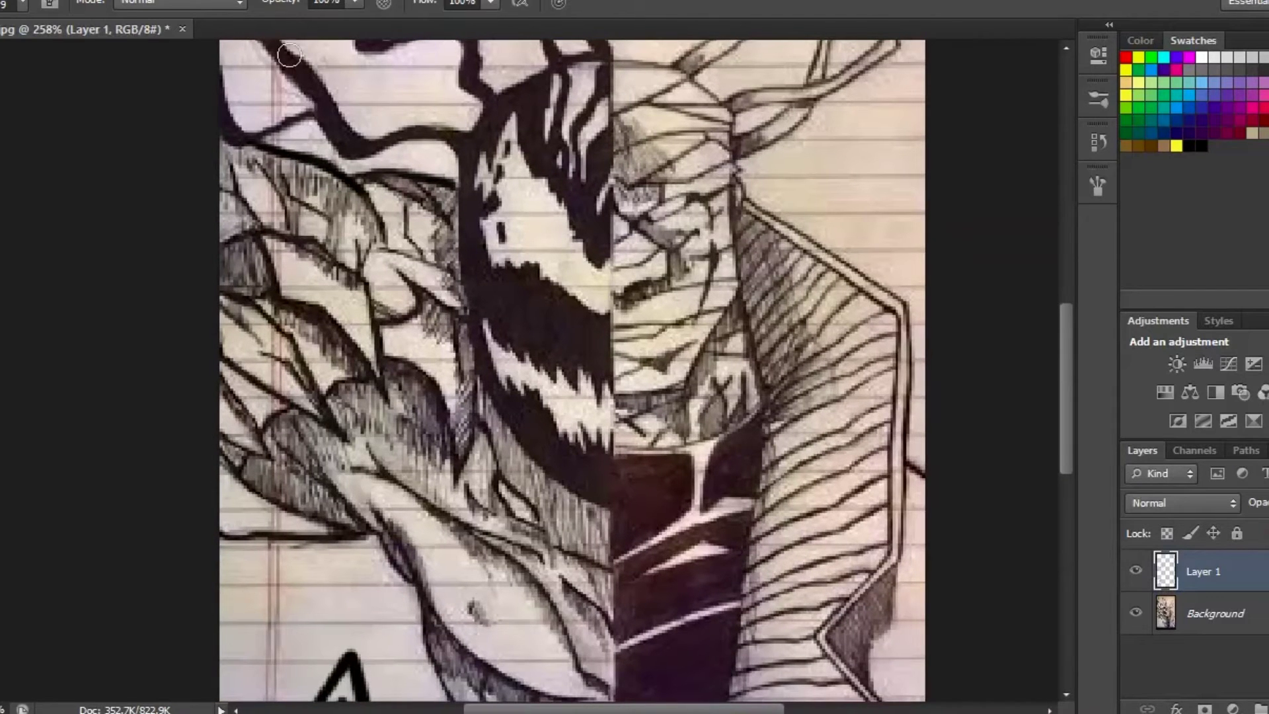
scroll(345, 266, down, 1)
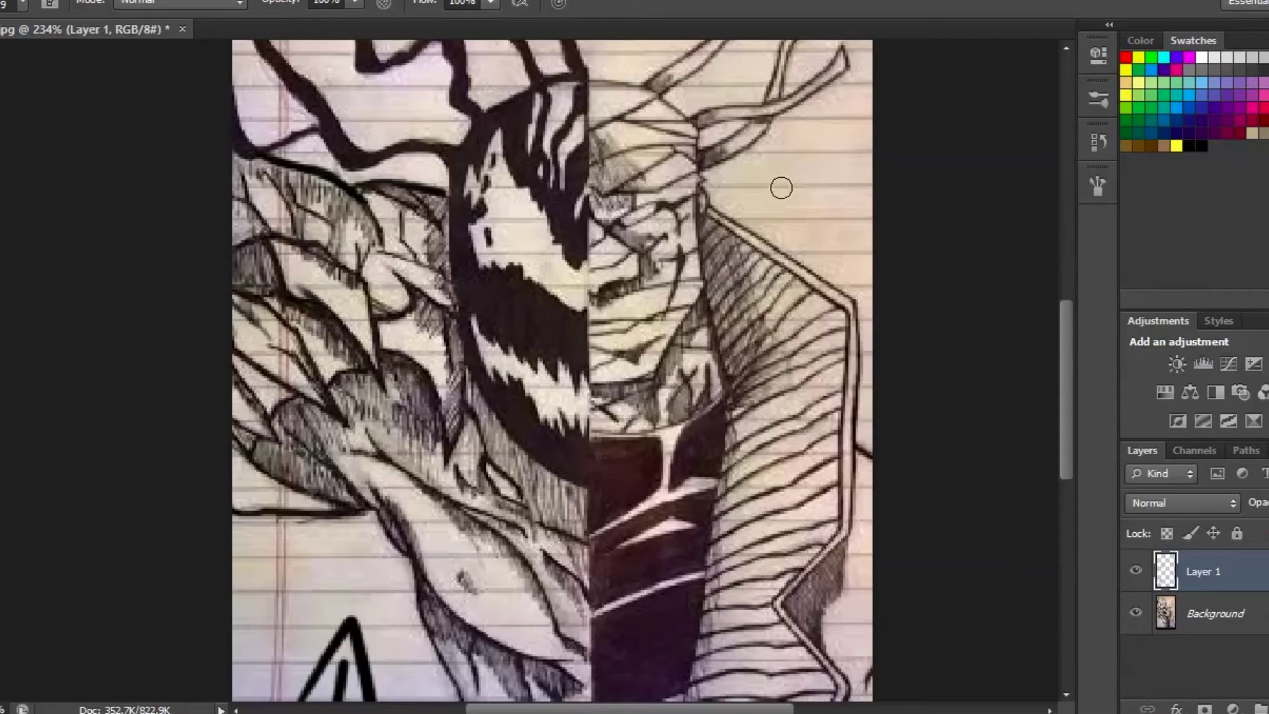
Draw sample brush strokes on the blank paper between the arm and the arrow and erase them.
mouse_move(244, 546)
mouse_down()
mouse_move(291, 578)
mouse_move(274, 577)
mouse_move(355, 559)
mouse_move(290, 610)
mouse_up()
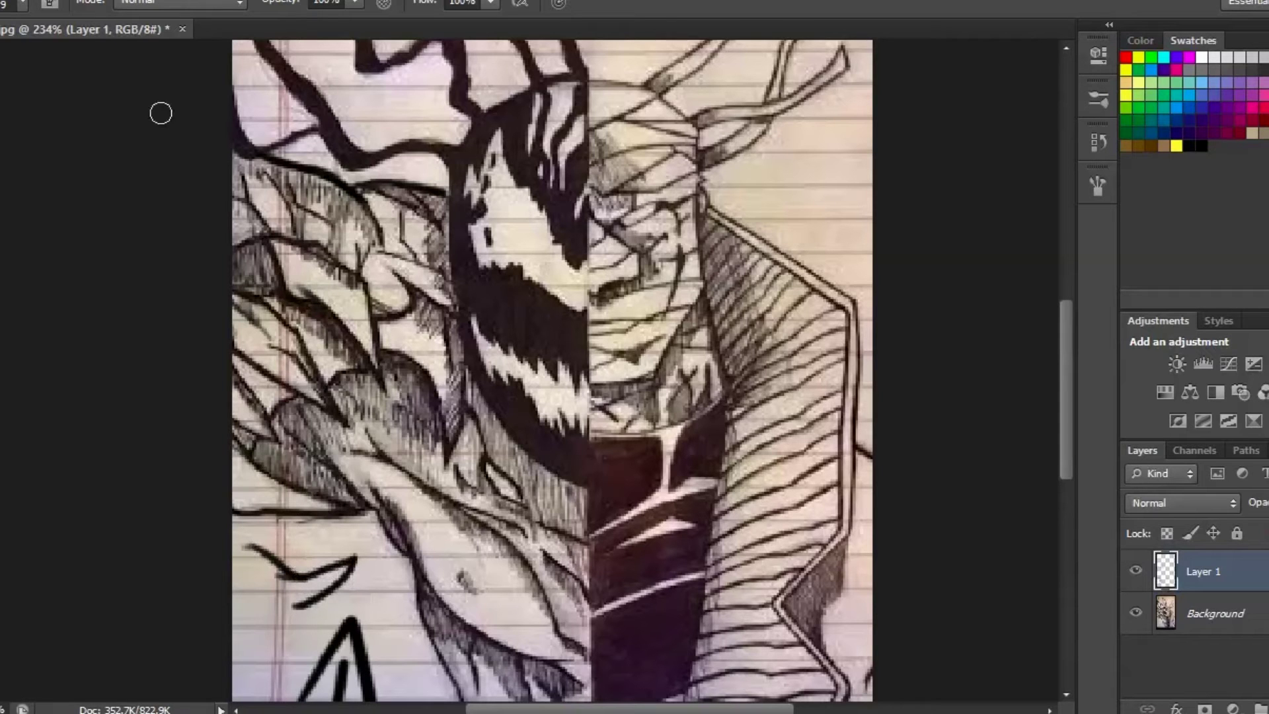
key(e)
mouse_move(258, 592)
mouse_down()
mouse_move(309, 574)
mouse_move(176, 419)
mouse_up()
key(bracketleft)
key(bracketleft)
key(bracketleft)
key(bracketleft)
key(bracketleft)
key(bracketleft)
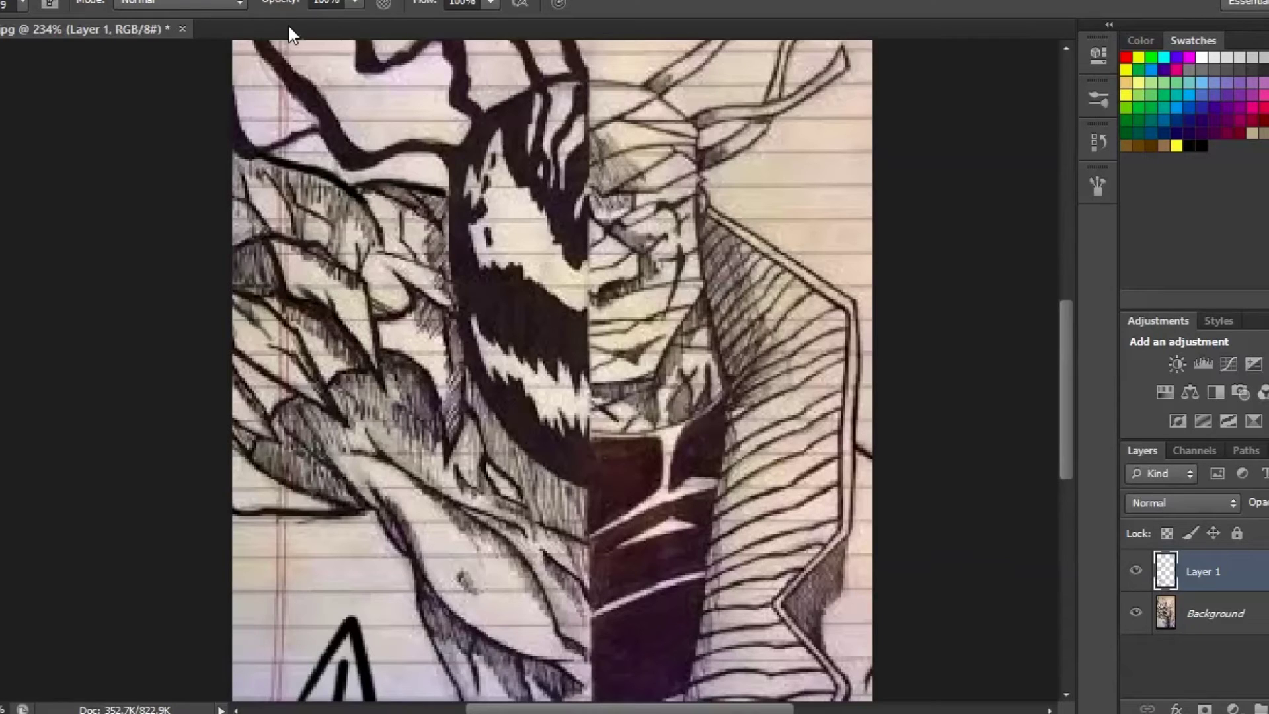
Sample the dark line colour, reduce the brush size, and ink the contour under the small muscle shape beside the mask.
key(i)
click(354, 302)
key(bracketleft)
key(bracketleft)
scroll(346, 336, down, 1)
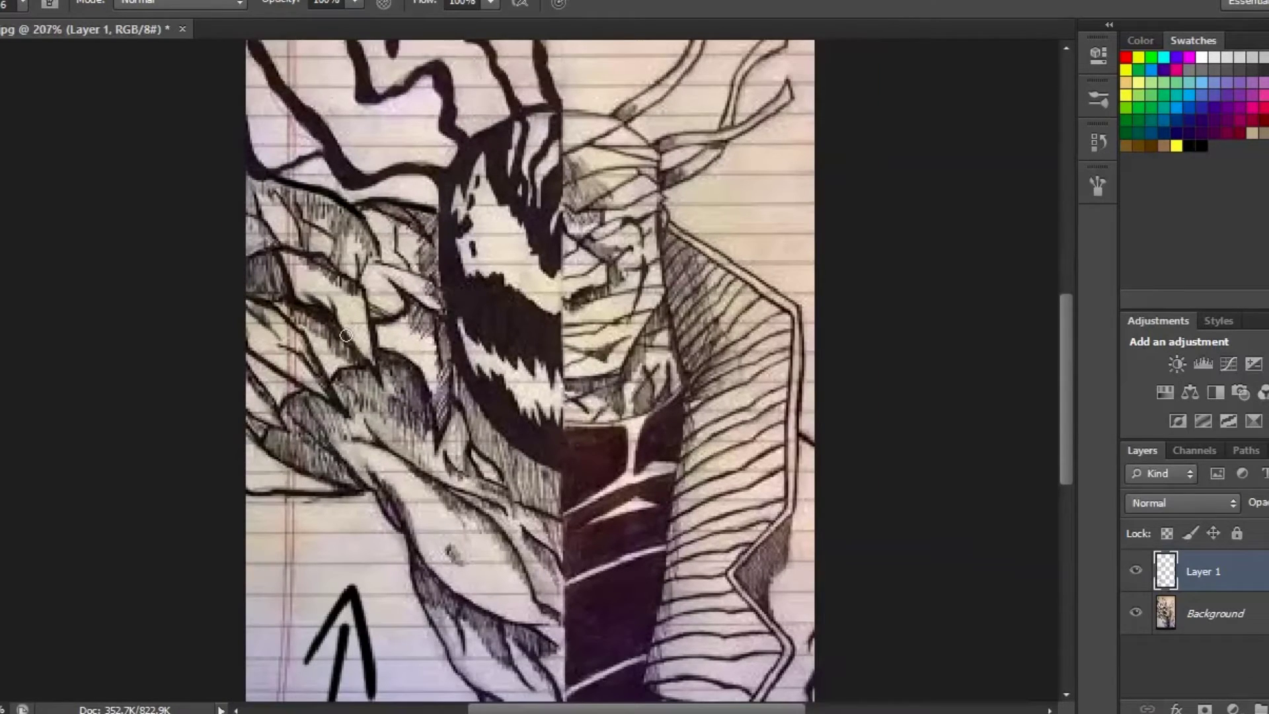
scroll(346, 335, up, 5)
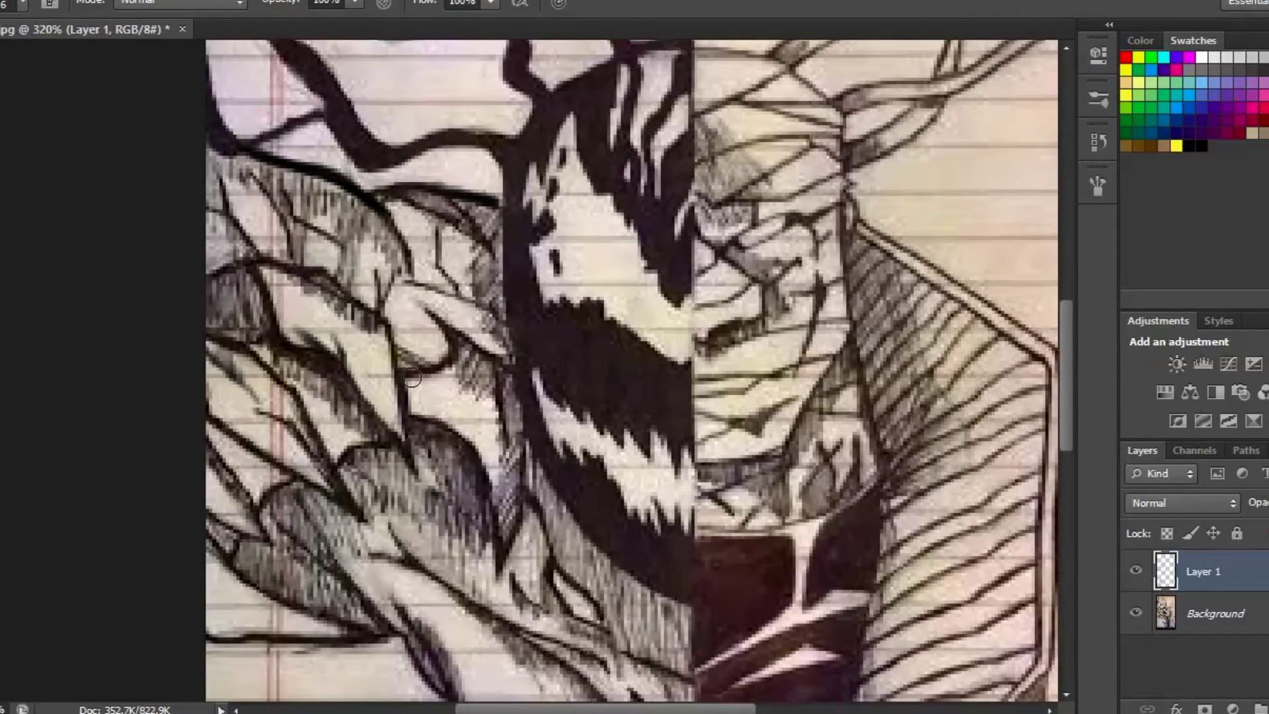
mouse_move(451, 352)
mouse_down()
mouse_move(396, 369)
mouse_move(445, 374)
mouse_up()
scroll(443, 376, down, 3)
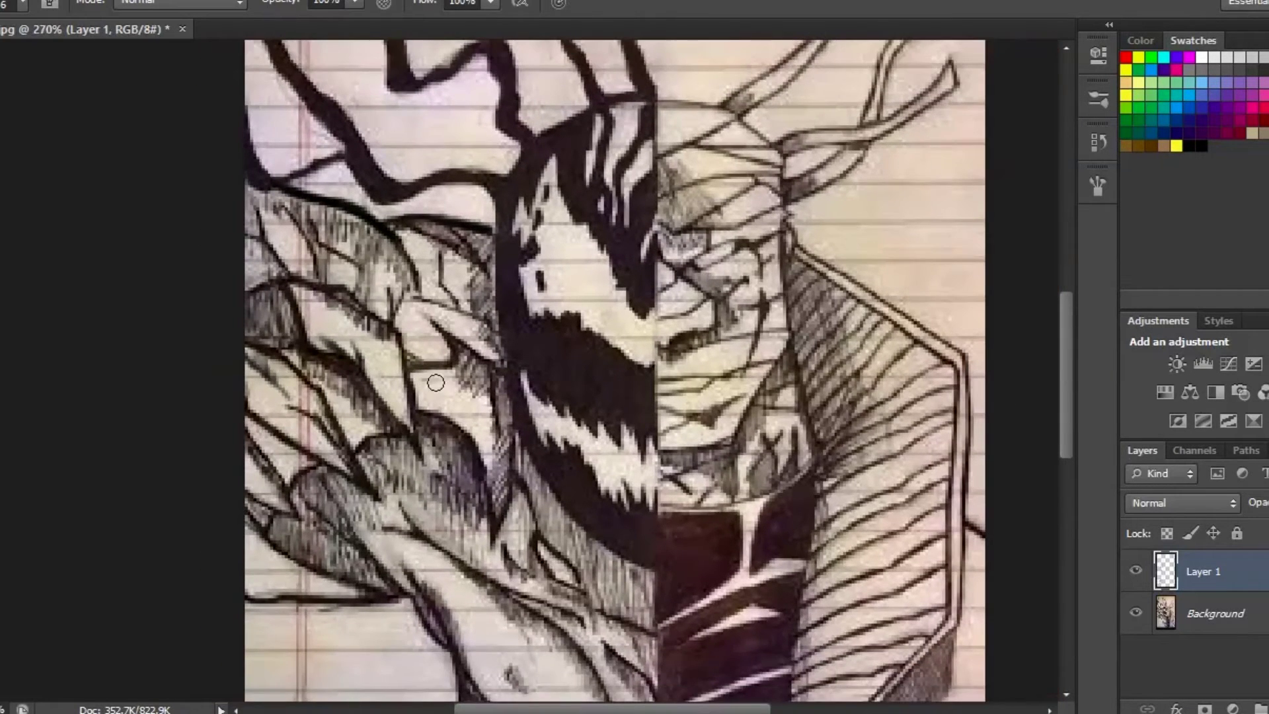
Sample the black of the mask's outline and refine the contours of the muscle shapes next to the jaw.
scroll(441, 377, up, 4)
alt+click(537, 297)
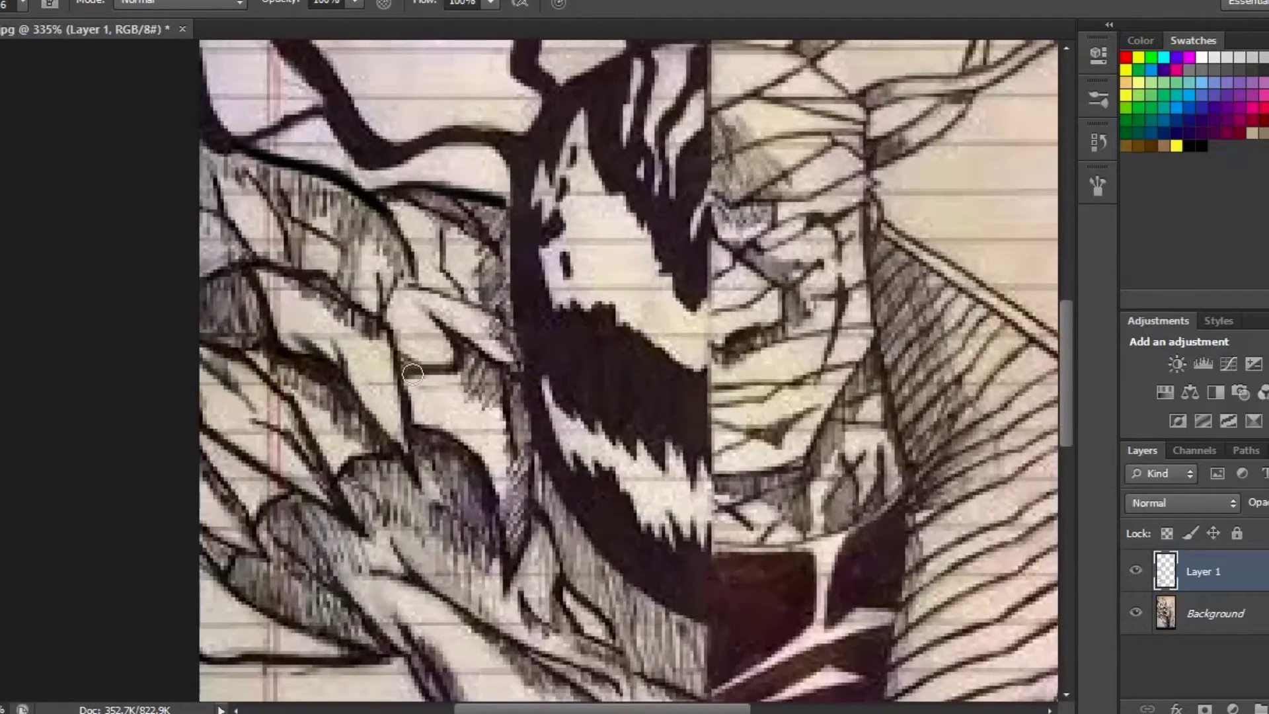
scroll(443, 357, down, 1)
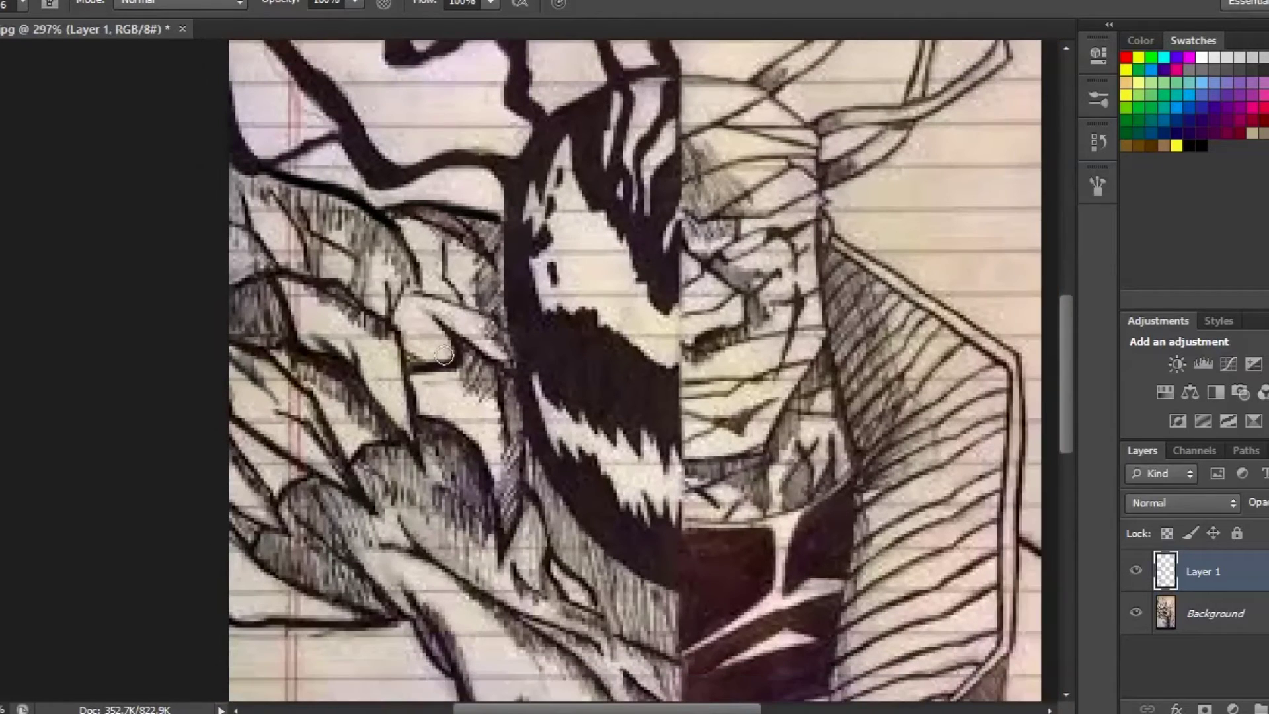
scroll(450, 364, down, 1)
scroll(438, 454, up, 1)
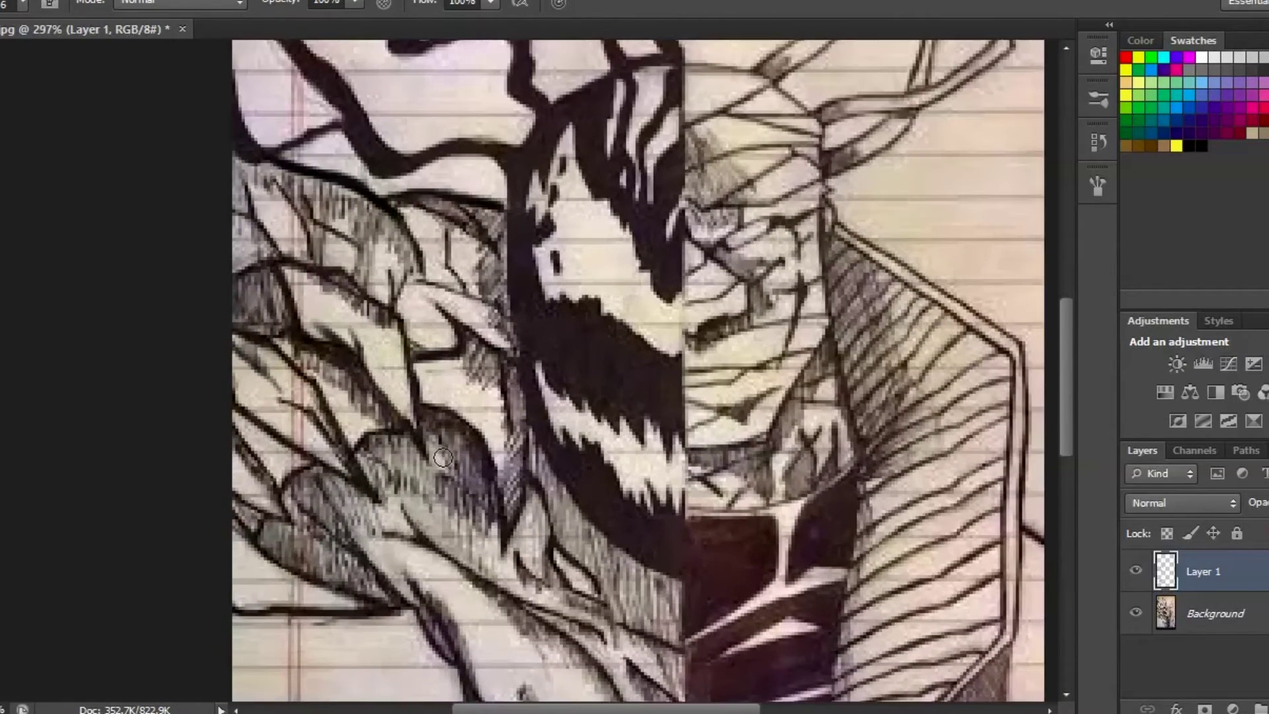
scroll(447, 453, down, 2)
scroll(374, 436, up, 2)
scroll(381, 429, up, 2)
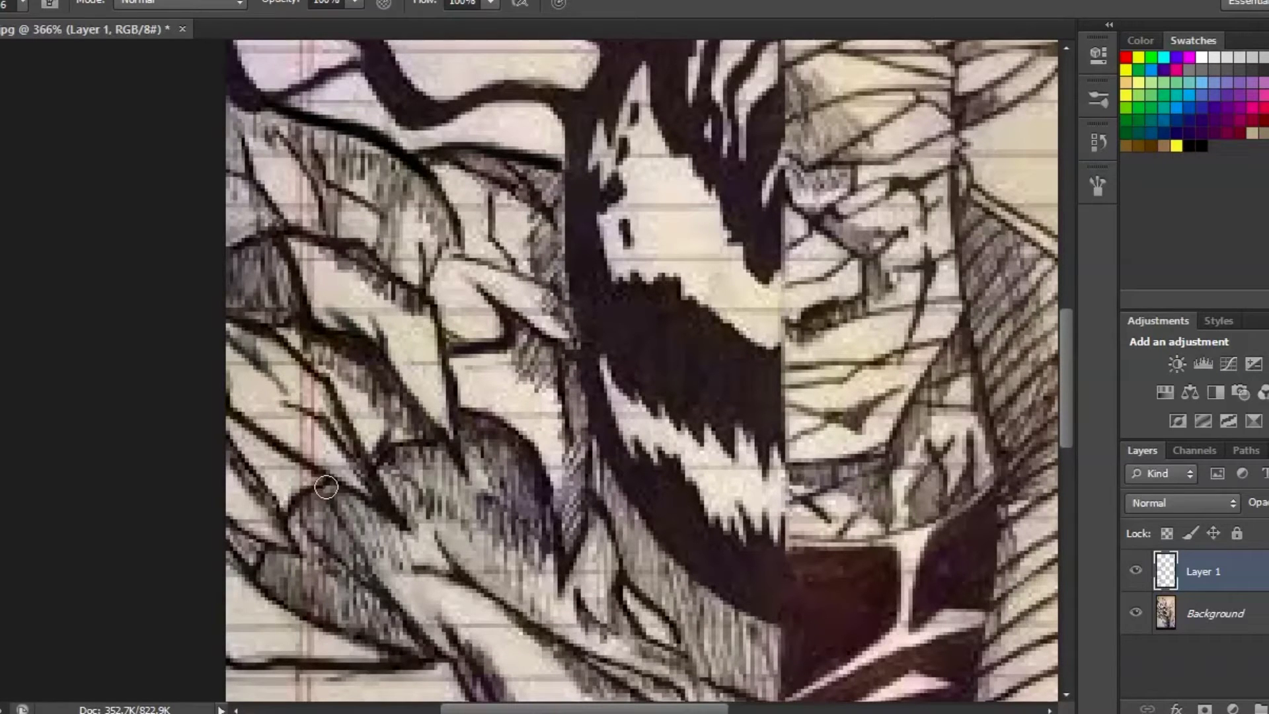
Ink over the contours of the pointed muscle shapes at the arm's outer edge beside the paper's margin.
mouse_move(325, 487)
mouse_down()
mouse_move(283, 511)
mouse_move(262, 498)
mouse_move(254, 534)
mouse_move(226, 516)
mouse_move(306, 553)
mouse_up()
drag(228, 516, 298, 549)
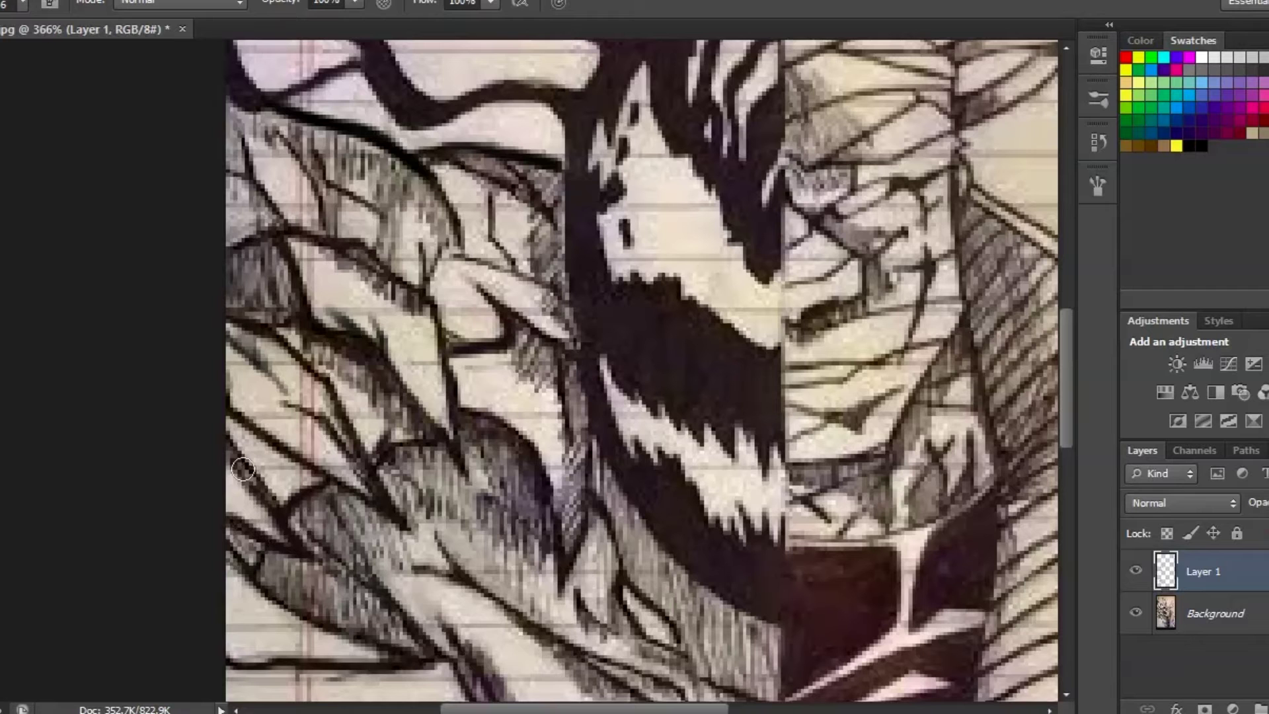
scroll(1000, 421, down, 2)
scroll(910, 444, down, 2)
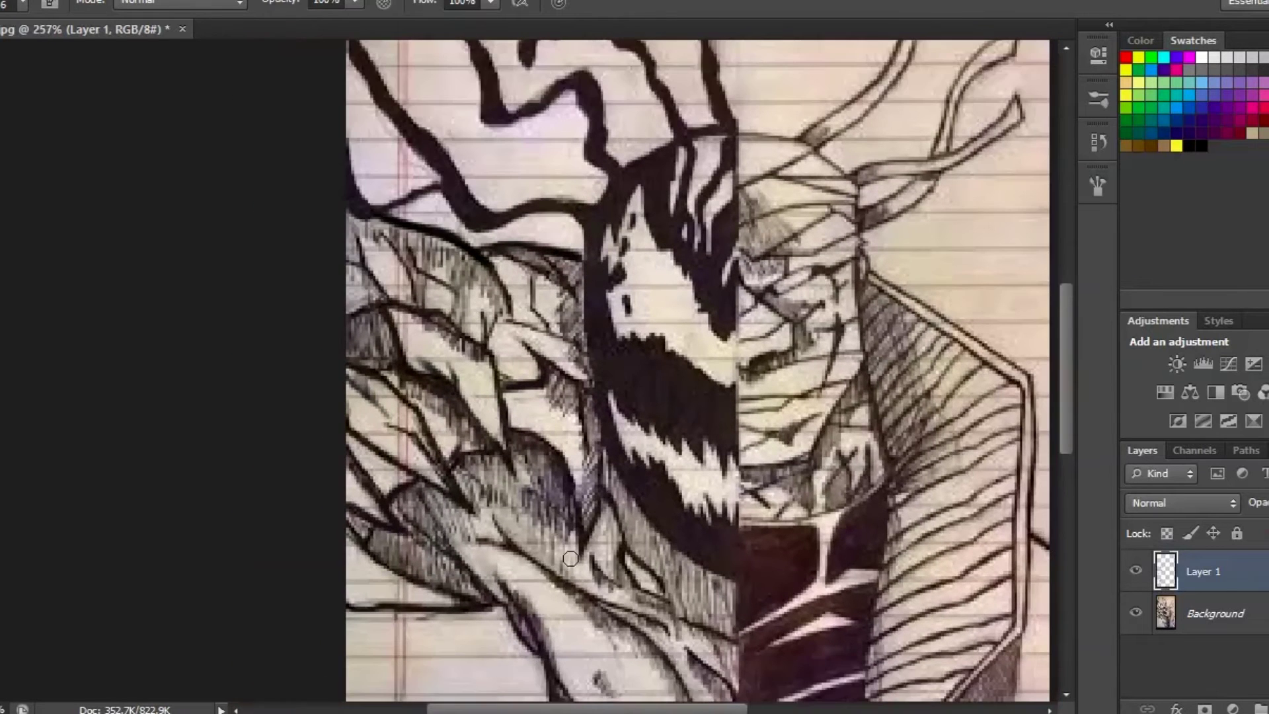
Sample the dark line colour, set the brush size to 4, and refine the contour under the hatched muscle beside the margin line.
scroll(512, 497, up, 3)
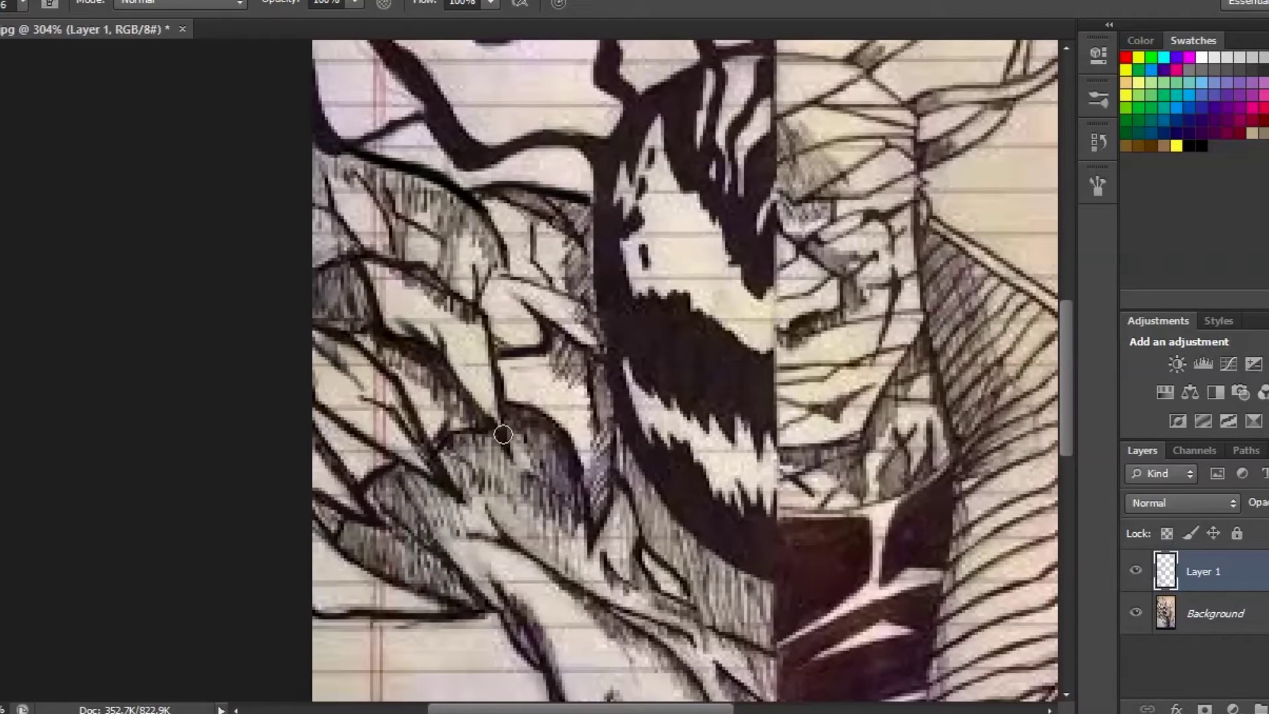
scroll(503, 434, down, 1)
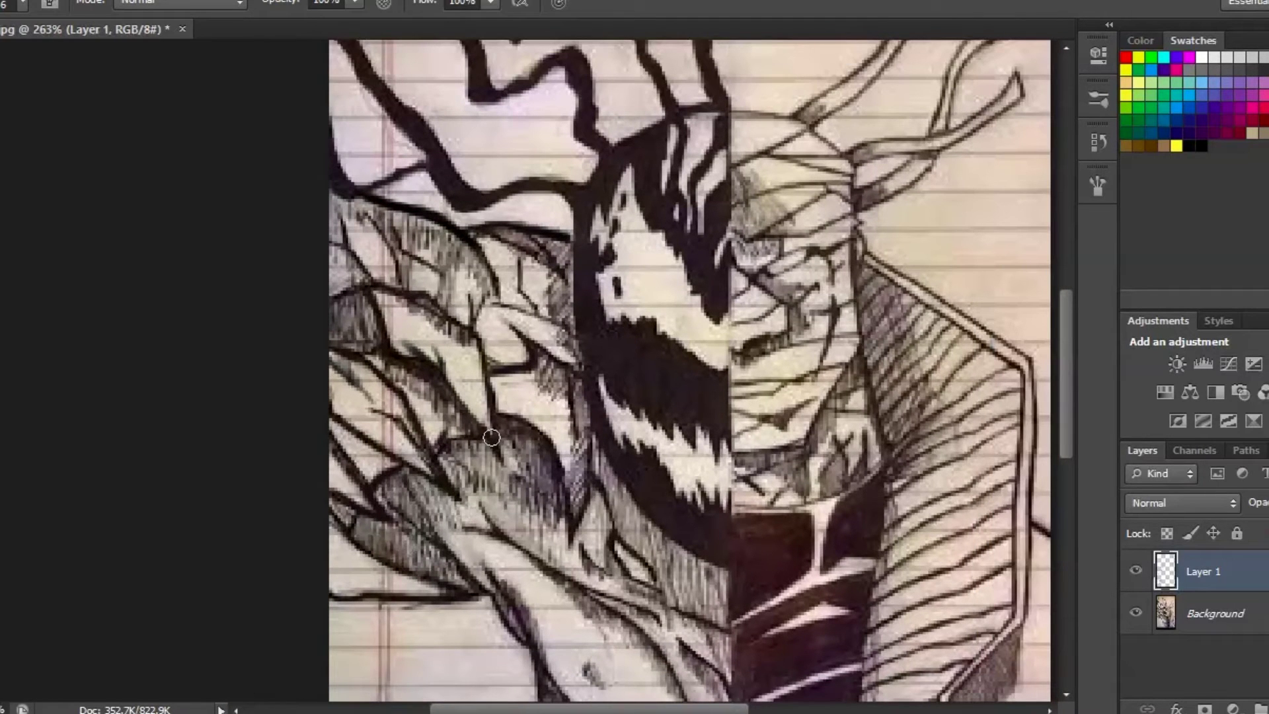
scroll(417, 352, up, 2)
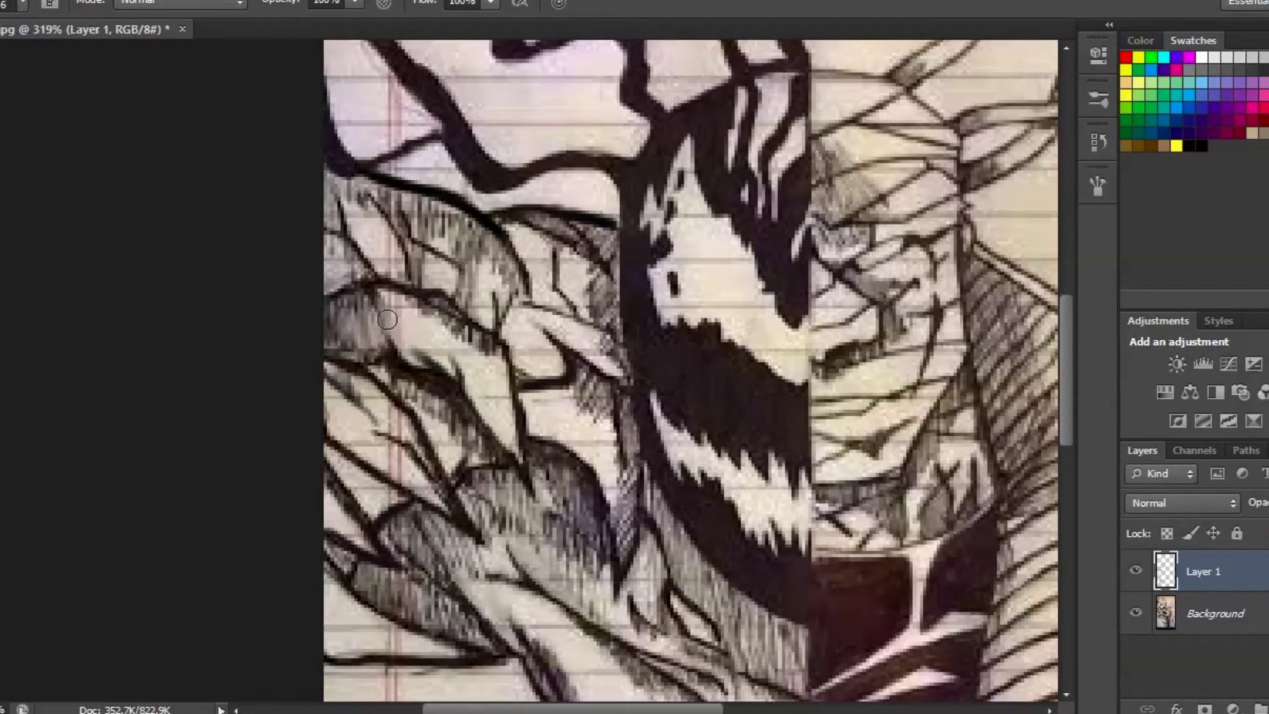
alt+click(387, 357)
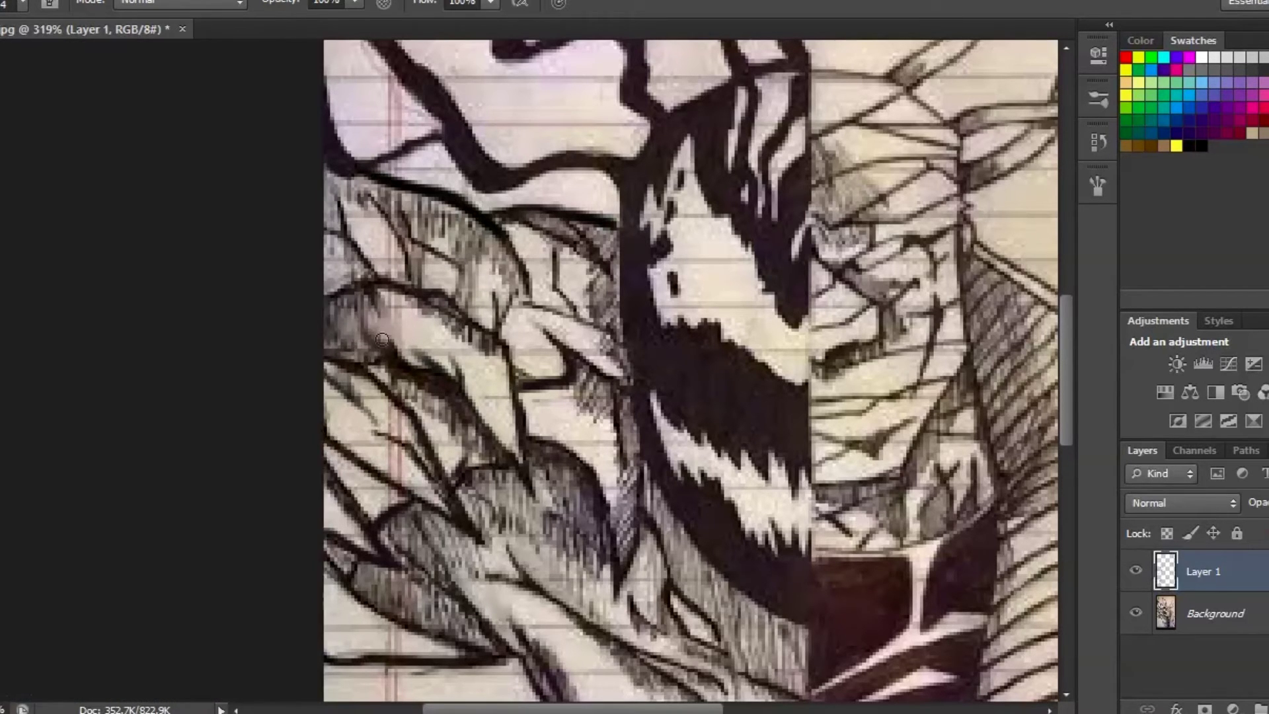
scroll(359, 340, up, 4)
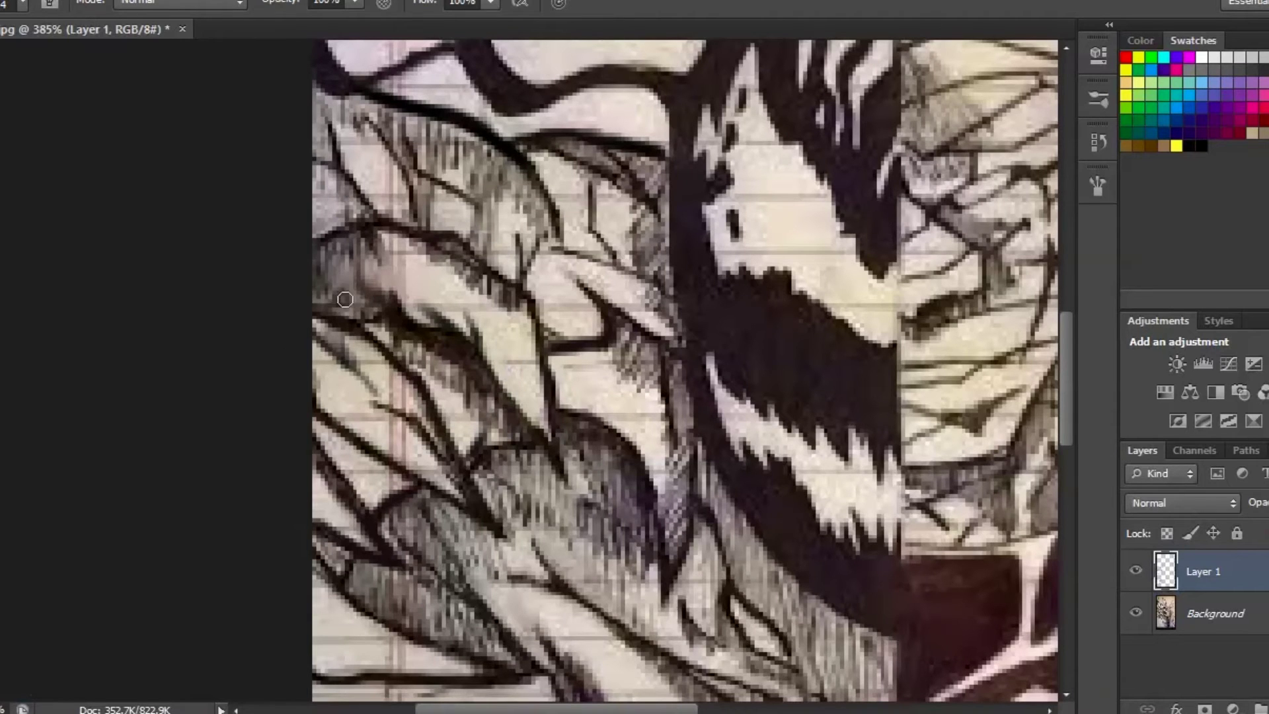
Sample tones on the lower torso and paint out the thin line hanging from the hatched patch beside the arrow.
scroll(508, 204, down, 3)
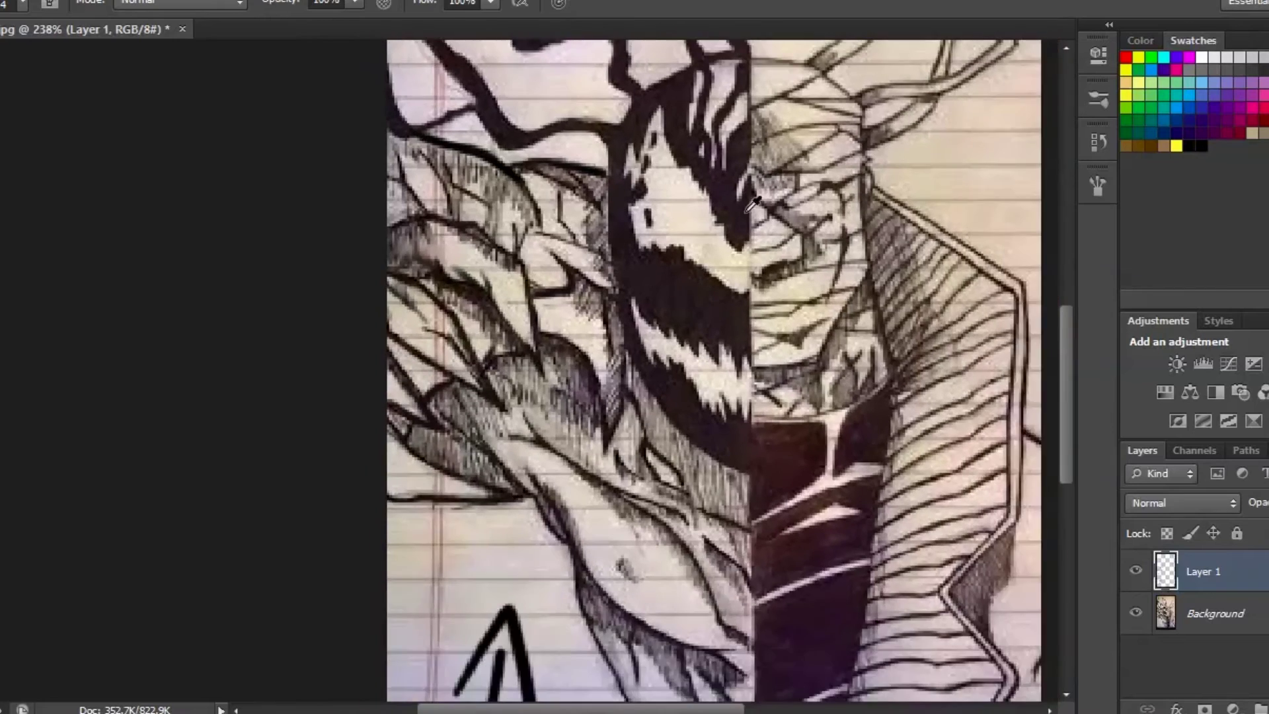
scroll(747, 211, up, 1)
drag(778, 257, 593, 14)
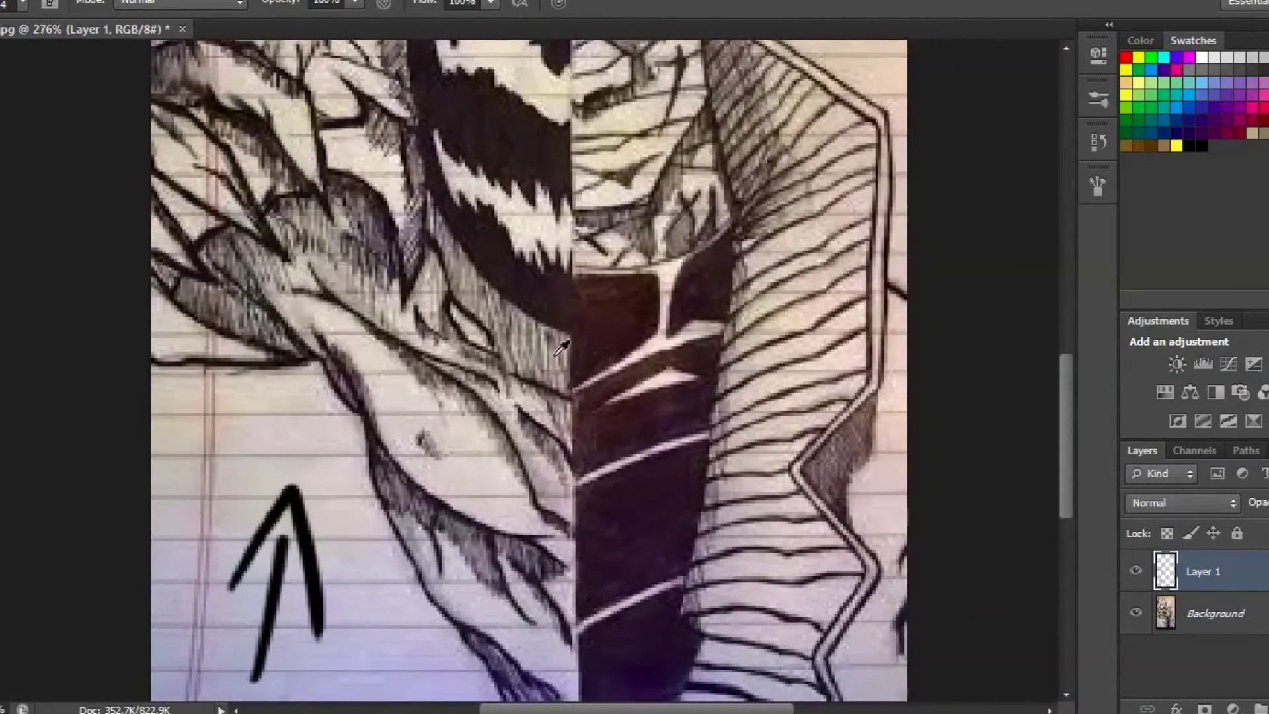
scroll(554, 357, down, 3)
scroll(556, 539, up, 3)
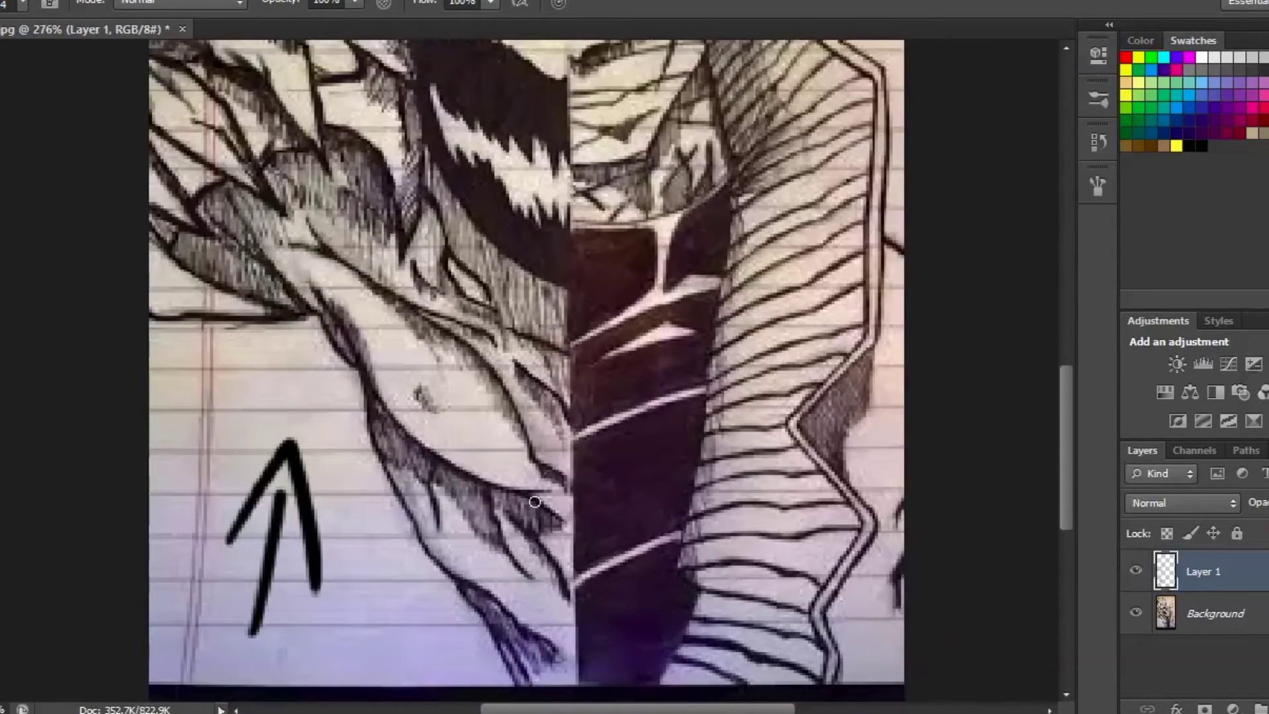
scroll(534, 502, down, 3)
alt+scroll(443, 433, up, 2)
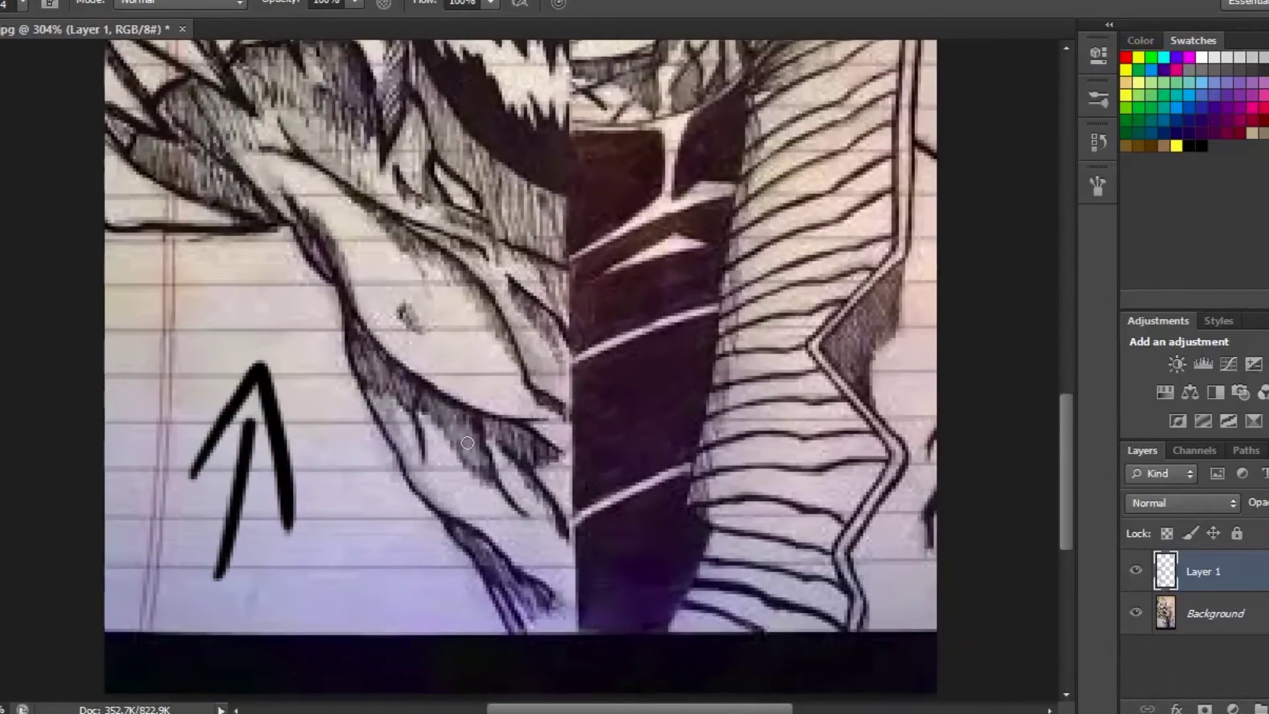
scroll(520, 490, down, 2)
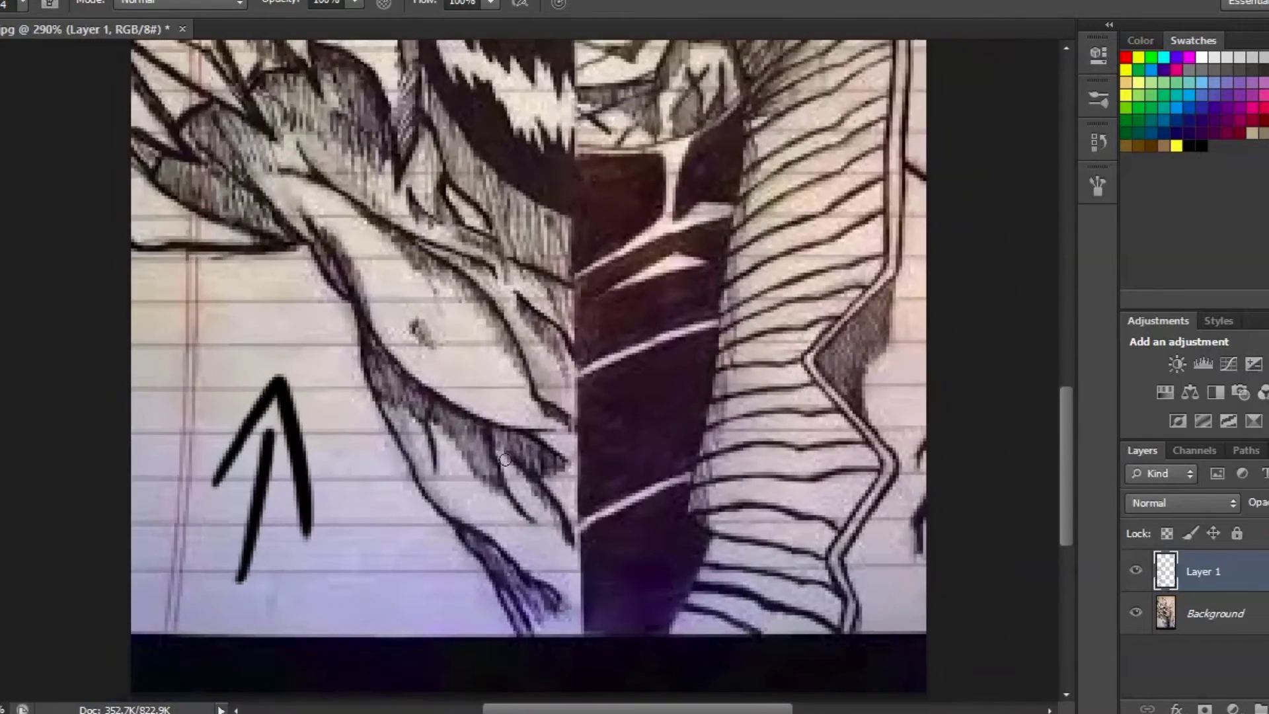
alt+click(512, 500)
alt+click(600, 389)
drag(437, 475, 430, 454)
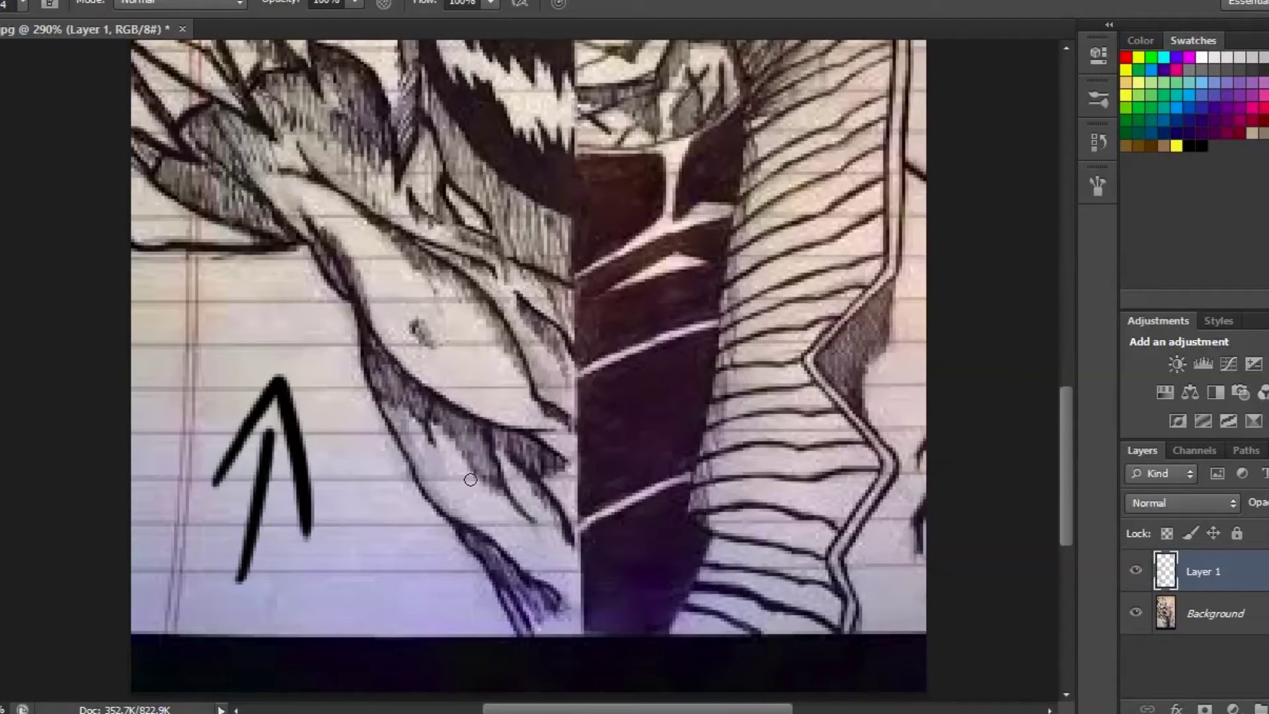
Toggle Layer 1 off and on to compare, and paint over the dark line at the lower torso's edge beside the black suit.
click(1135, 572)
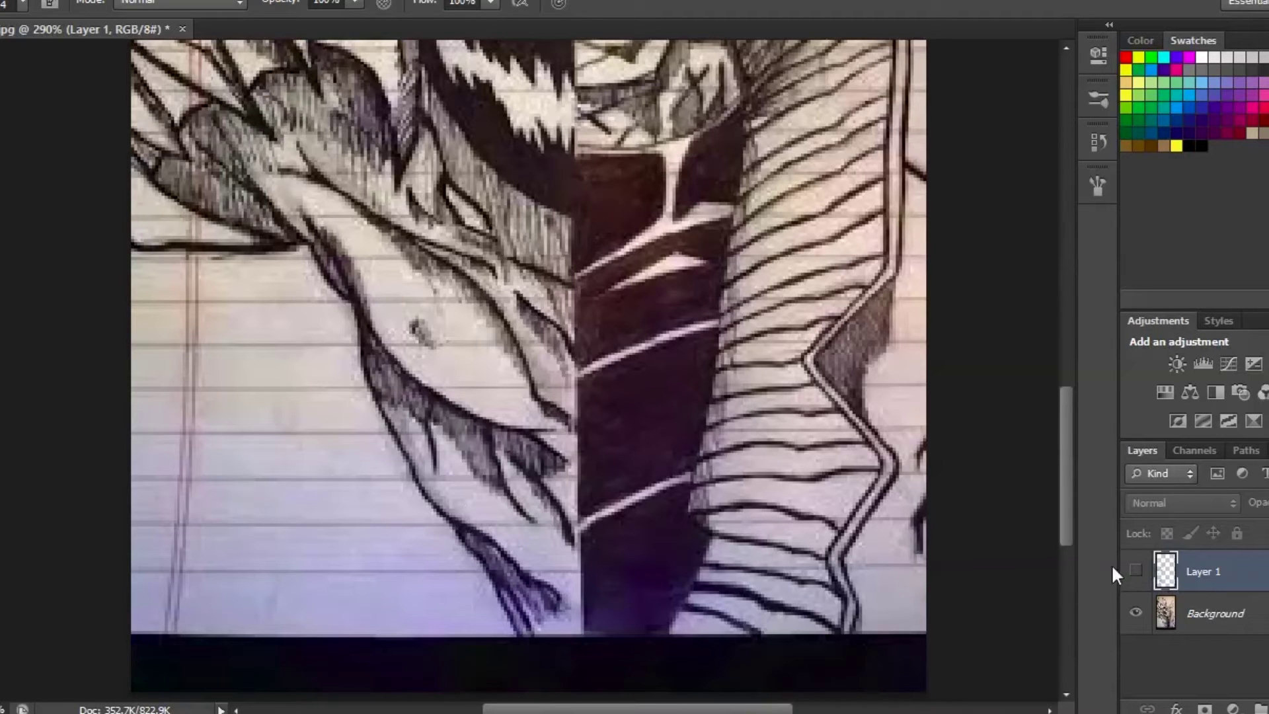
click(1136, 570)
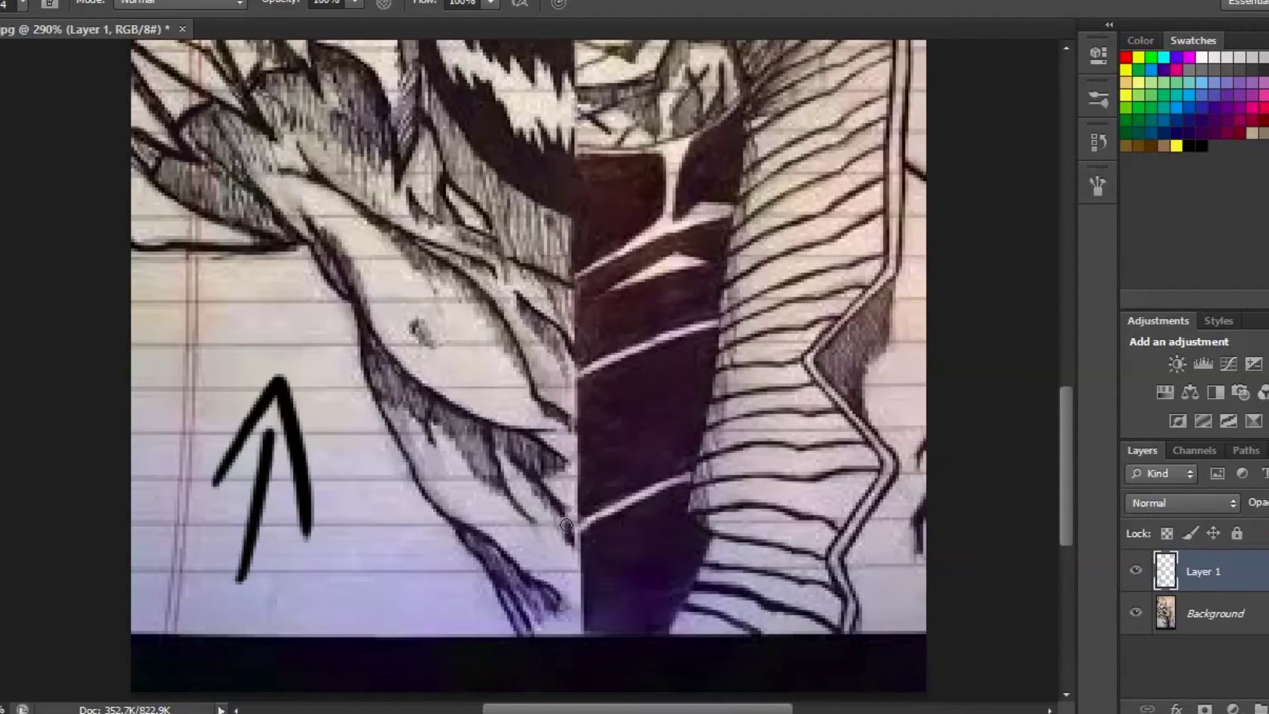
drag(566, 525, 562, 513)
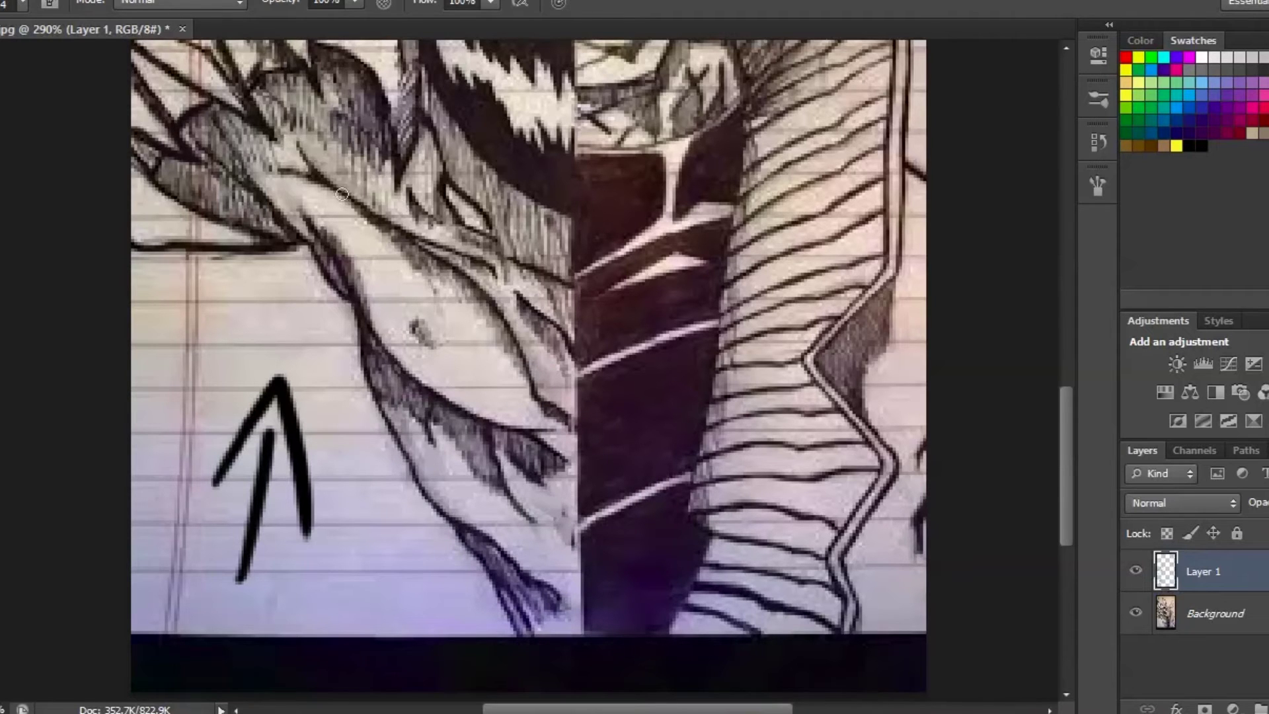
Sample the light body tone, enlarge the brush to 9, and paint over the dark curved contour on the torso beside the black suit.
scroll(350, 181, down, 5)
scroll(465, 262, up, 3)
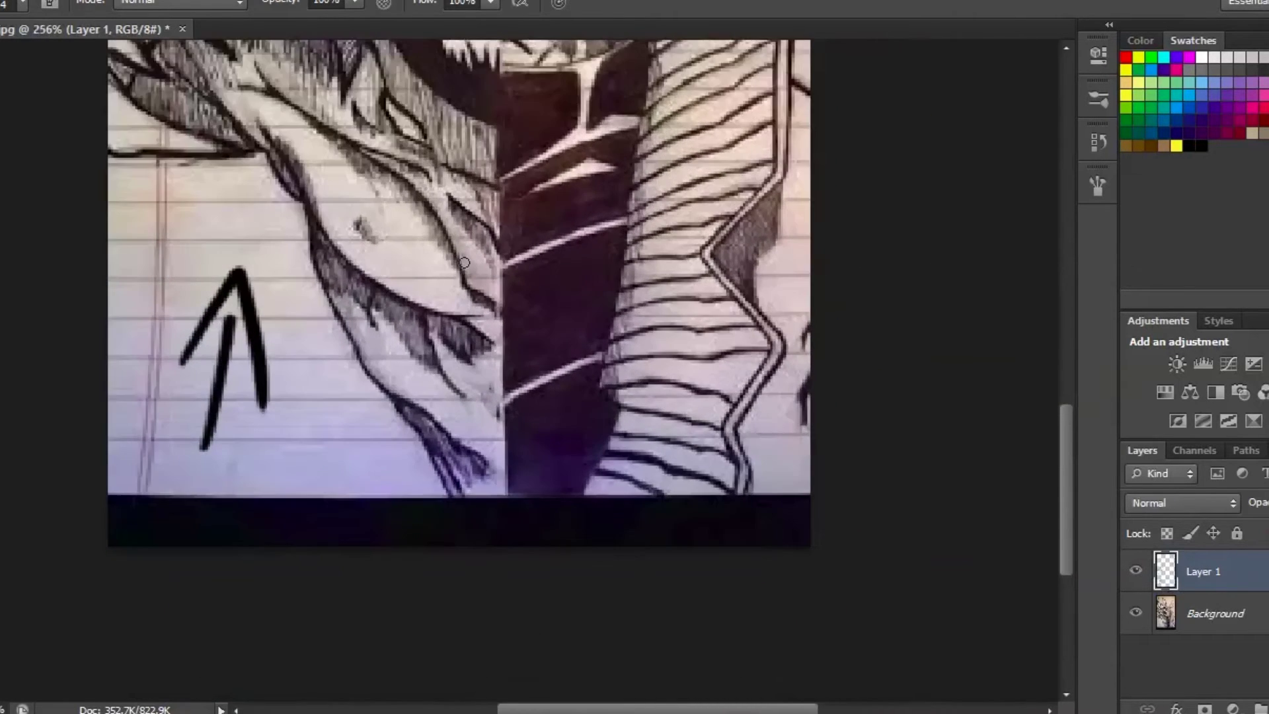
drag(469, 252, 517, 399)
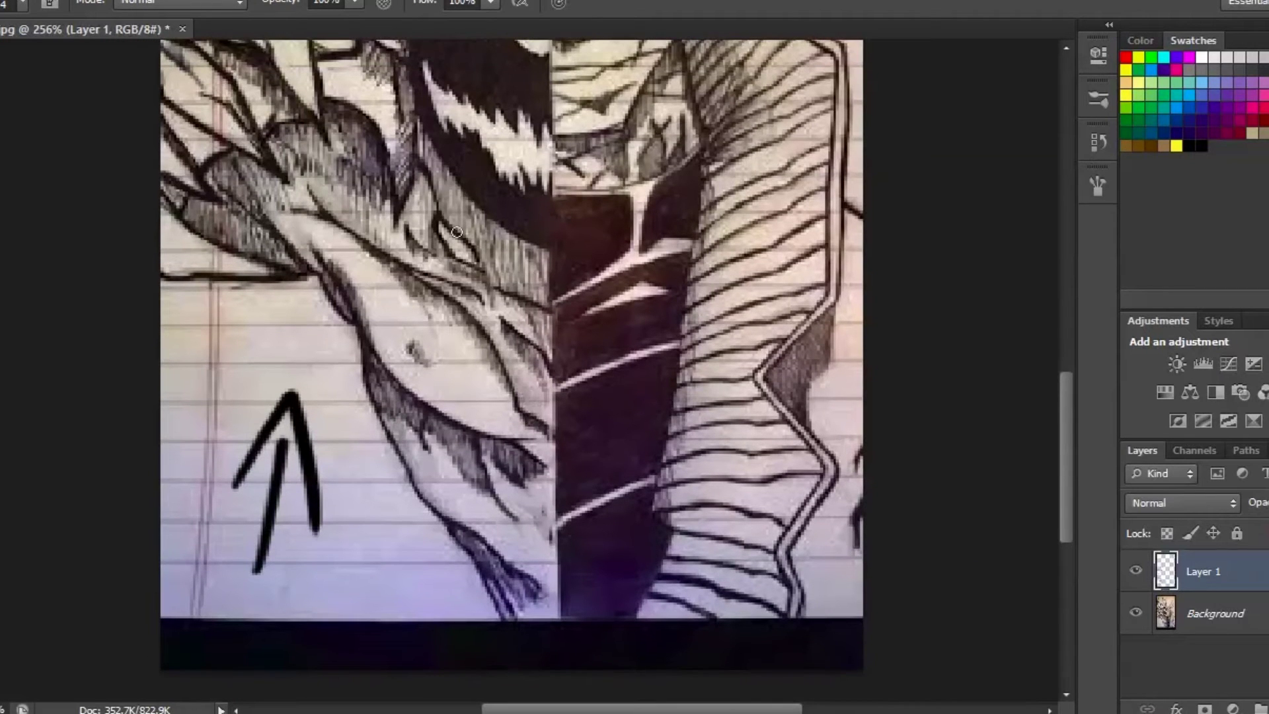
scroll(488, 321, up, 2)
alt+click(487, 361)
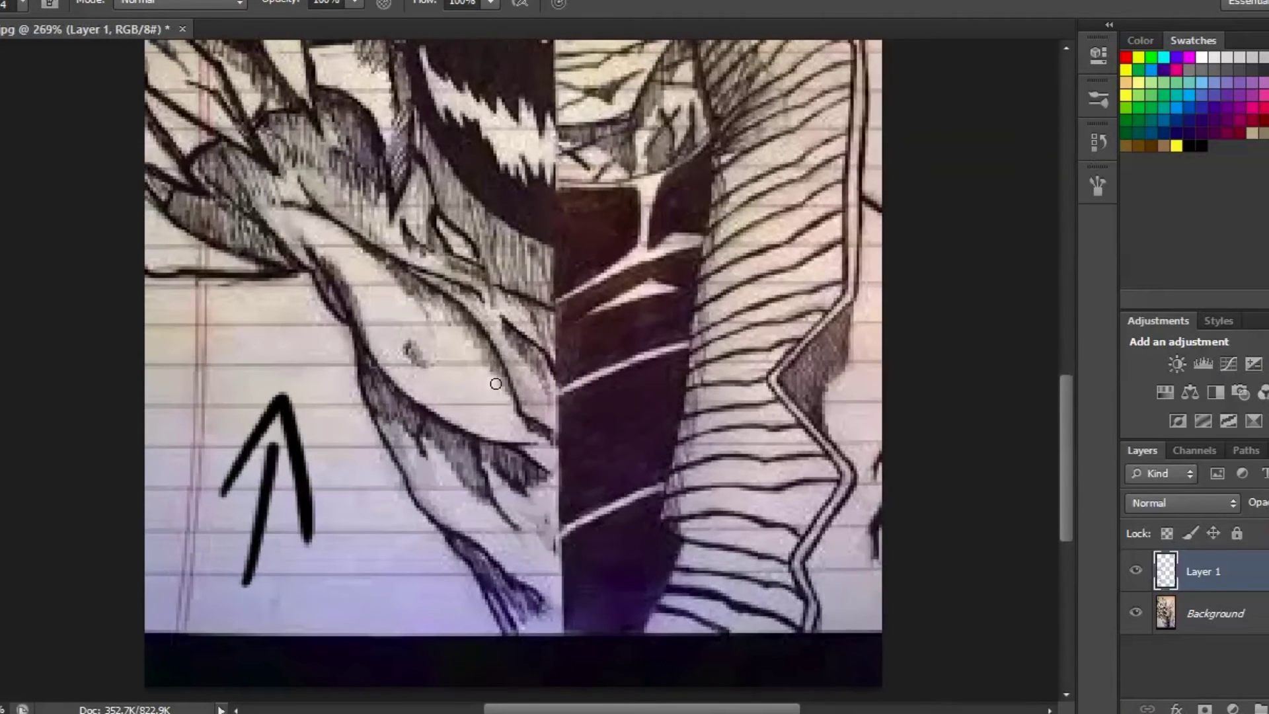
key(bracketright)
key(bracketright)
key(bracketright)
key(bracketright)
key(bracketright)
mouse_move(520, 398)
mouse_down()
mouse_move(530, 416)
mouse_move(486, 360)
mouse_move(519, 378)
mouse_move(509, 365)
mouse_move(511, 390)
mouse_move(462, 351)
mouse_move(473, 343)
mouse_move(507, 374)
mouse_up()
Sample dark line tones, set the brush size to 7, and paint short shading strokes where the torso contour was covered.
scroll(502, 387, down, 2)
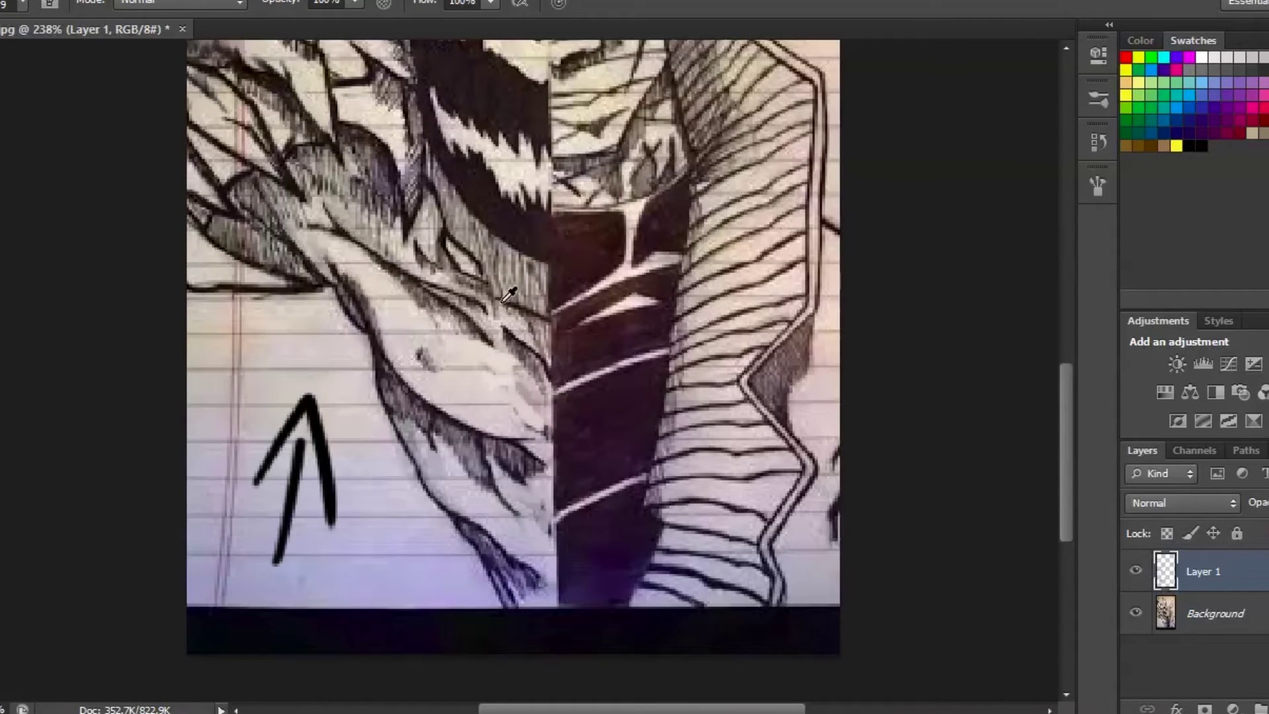
alt+click(482, 348)
alt+click(345, 289)
key(bracketleft)
key(bracketleft)
drag(494, 413, 536, 429)
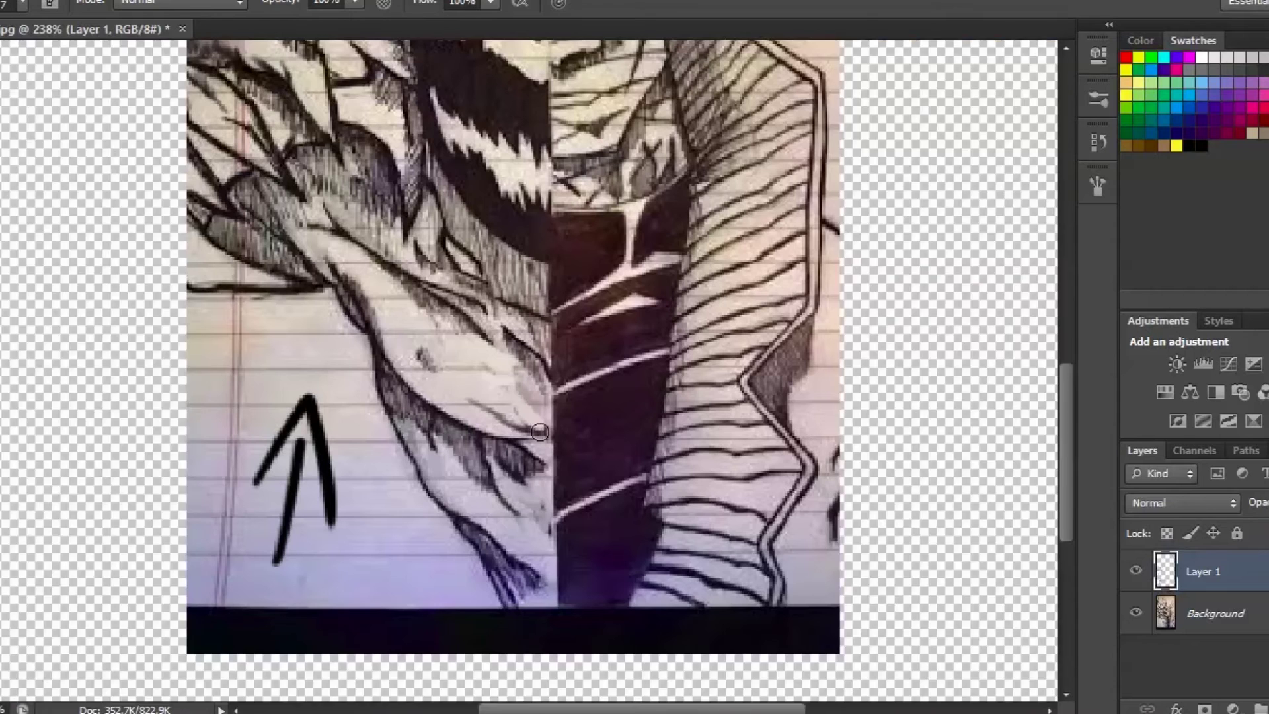
mouse_move(475, 351)
mouse_down()
mouse_move(538, 406)
mouse_move(512, 391)
mouse_move(495, 415)
mouse_up()
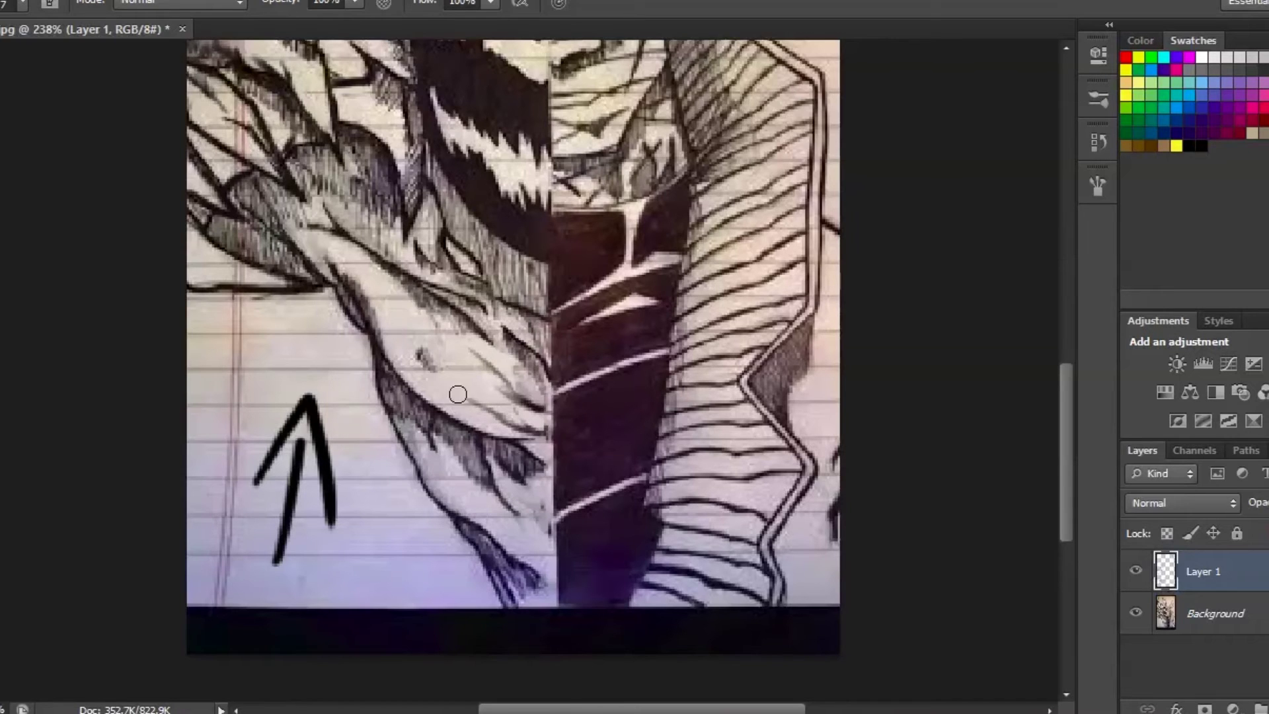
Touch up the shading strokes where the lower torso meets the black suit and resample the surrounding body tone.
scroll(533, 415, down, 2)
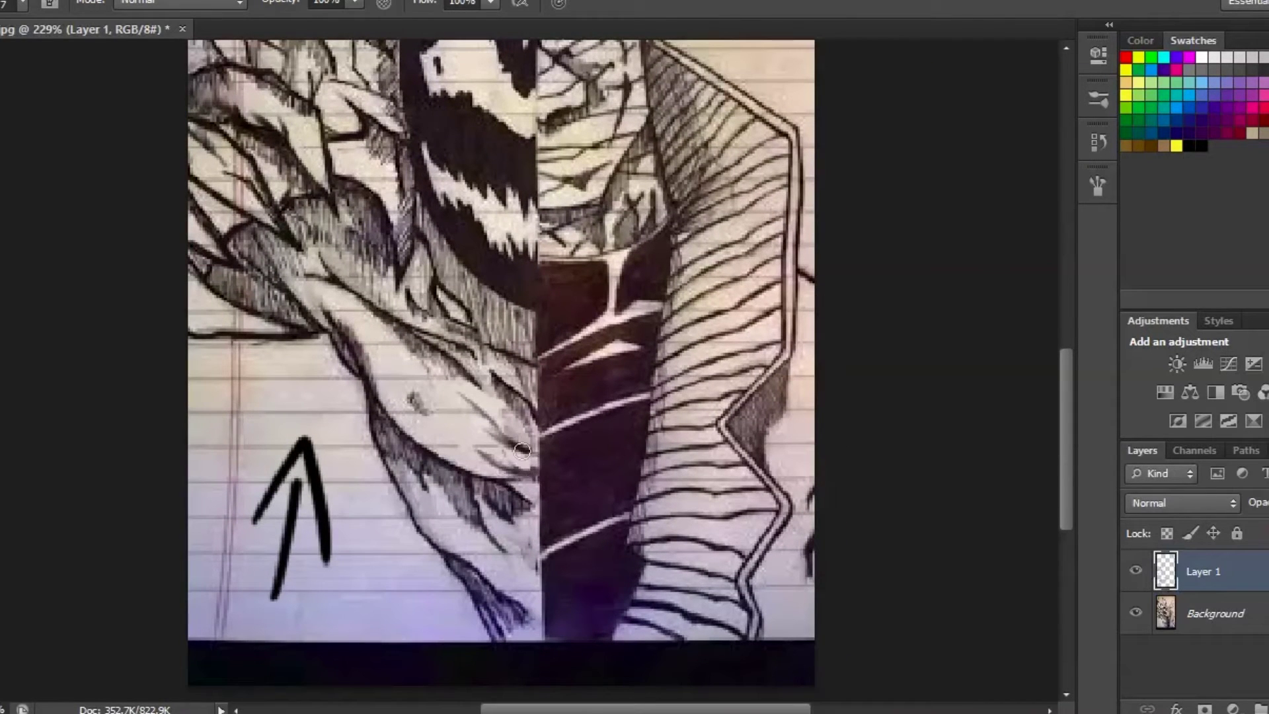
drag(507, 460, 518, 471)
alt+click(478, 439)
scroll(490, 453, down, 1)
scroll(474, 446, up, 1)
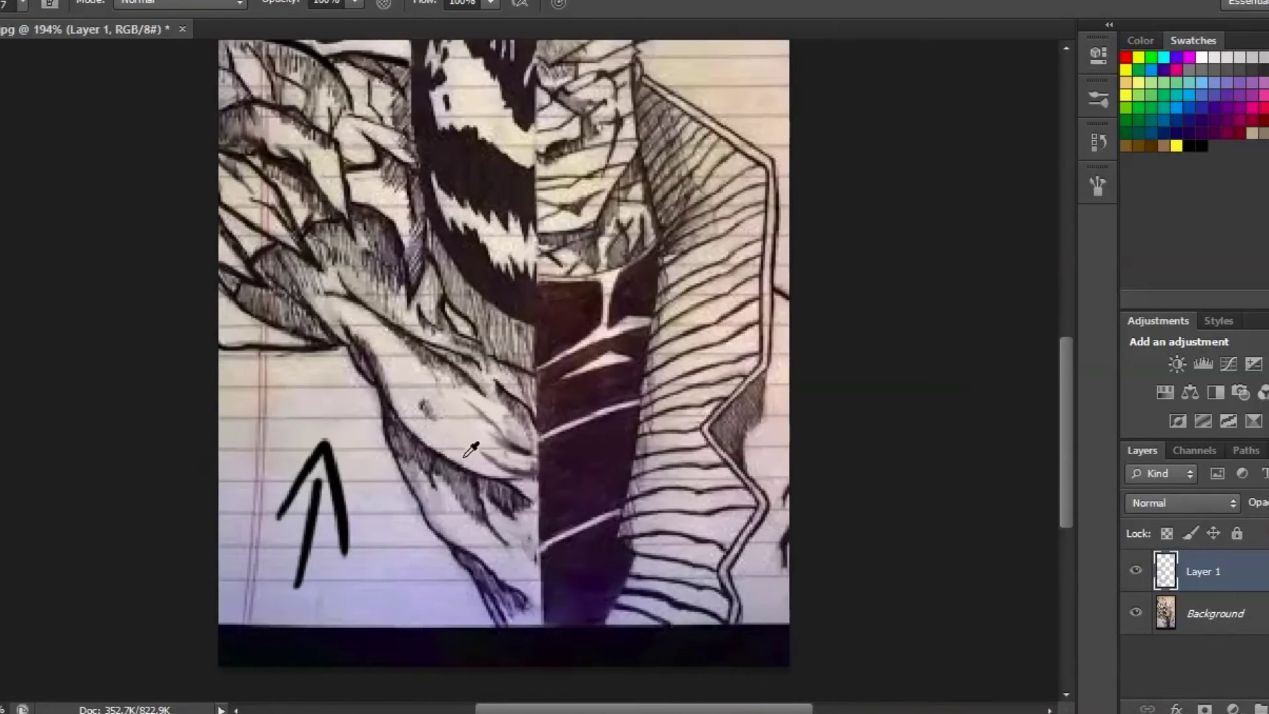
scroll(475, 445, down, 2)
scroll(486, 423, up, 2)
alt+click(487, 417)
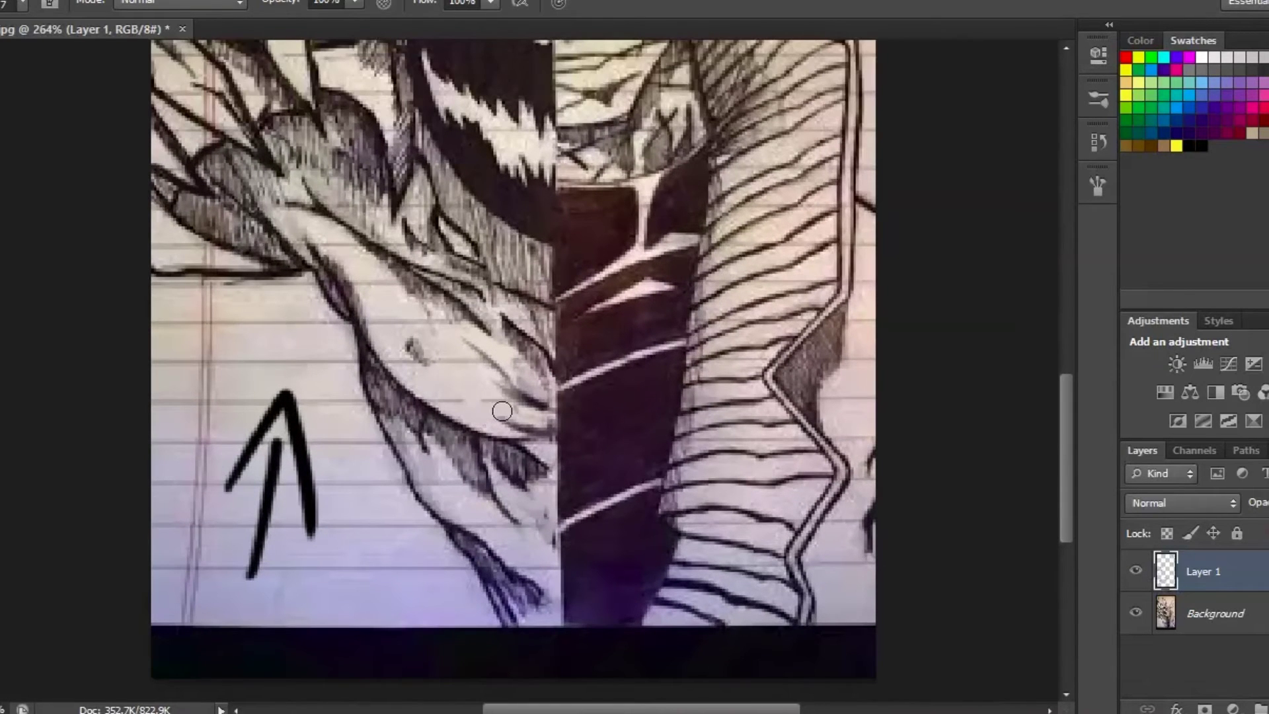
Sample the torso and line tones, reduce the brush size to 2, and refine the thin muscle lines across the torso.
scroll(495, 415, down, 1)
scroll(494, 416, down, 2)
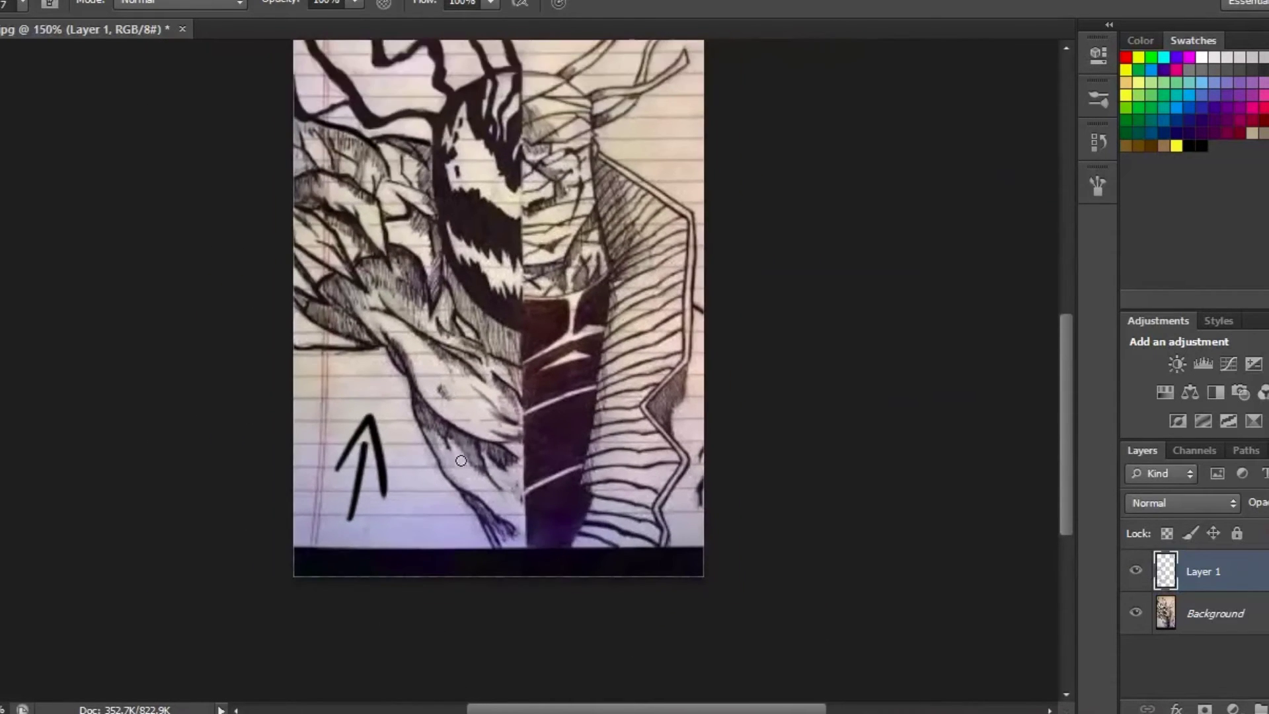
scroll(428, 320, up, 3)
scroll(428, 319, up, 1)
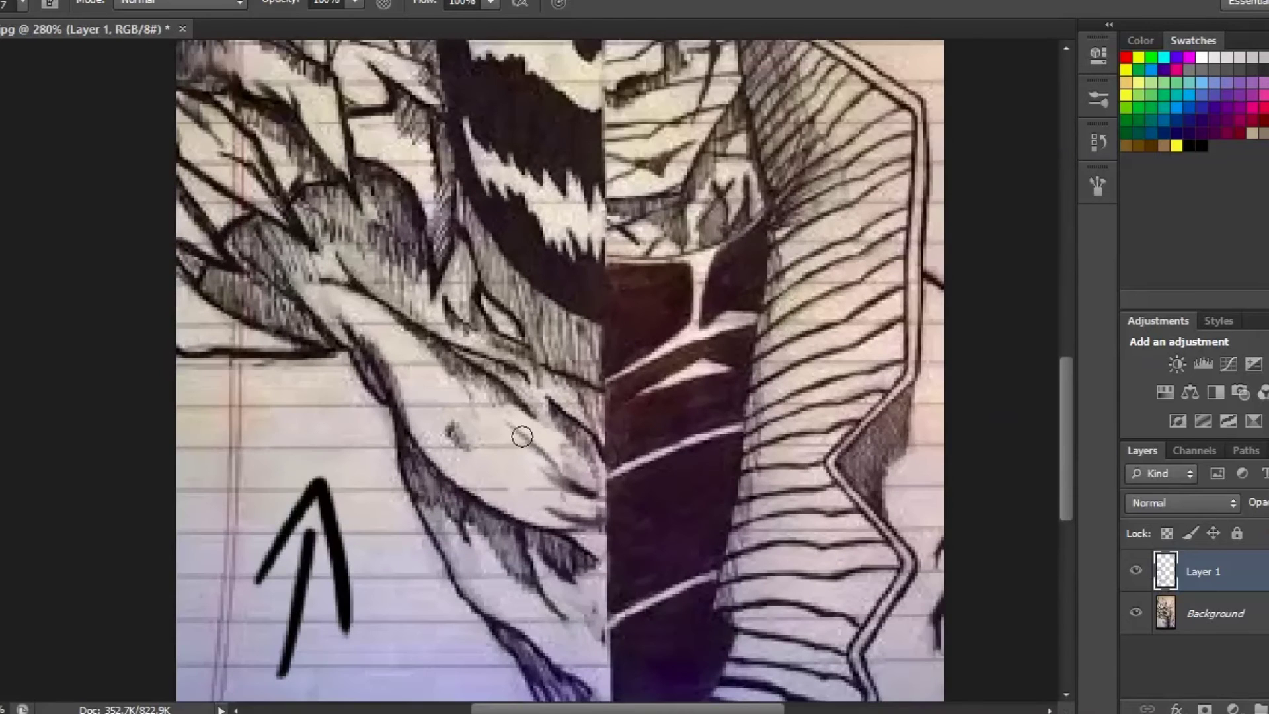
alt+click(534, 463)
alt+click(463, 221)
key(bracketleft)
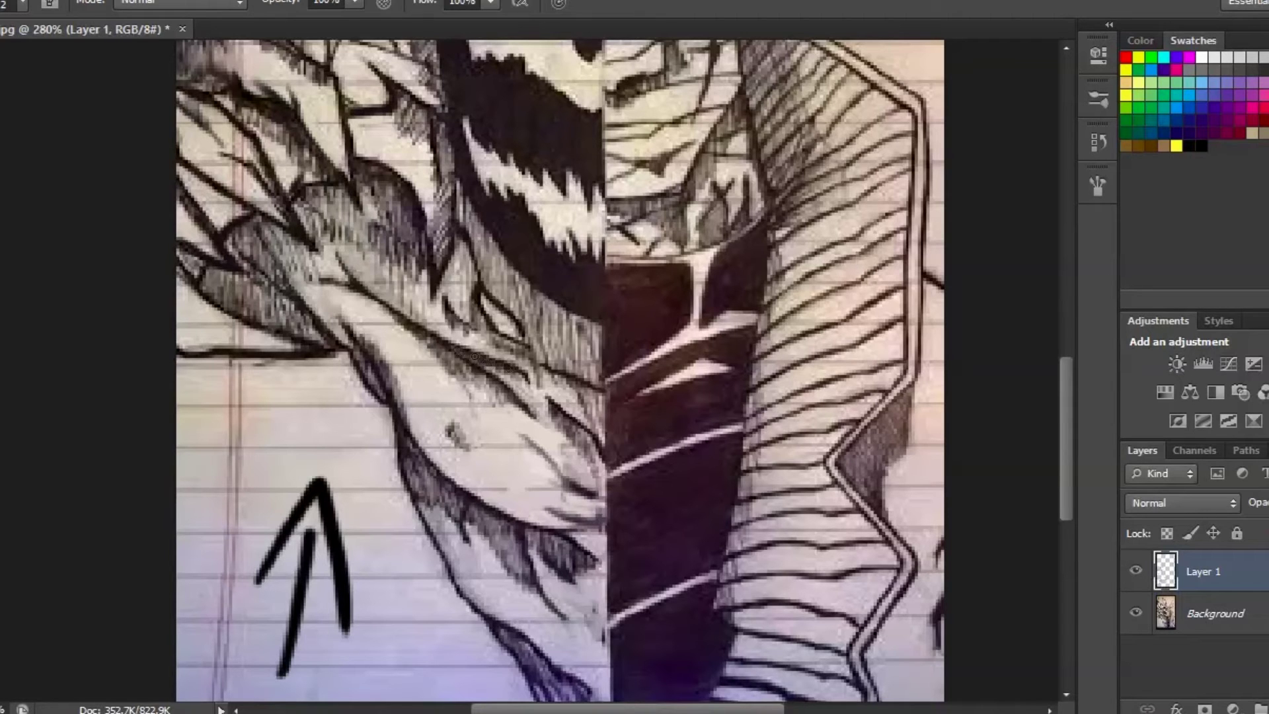
Sample nearby greys, set the brush size to 5, and paint over the line between the torso and the hatched area below the jaw.
scroll(533, 357, down, 1)
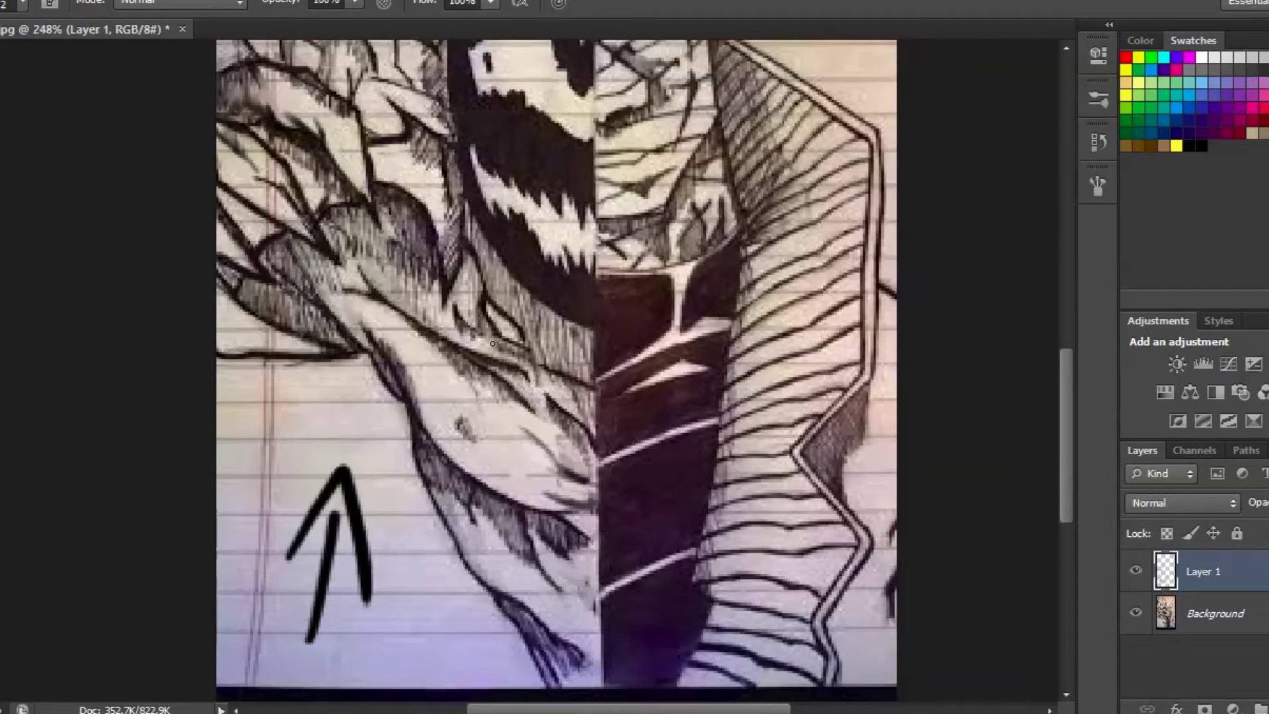
alt+click(540, 370)
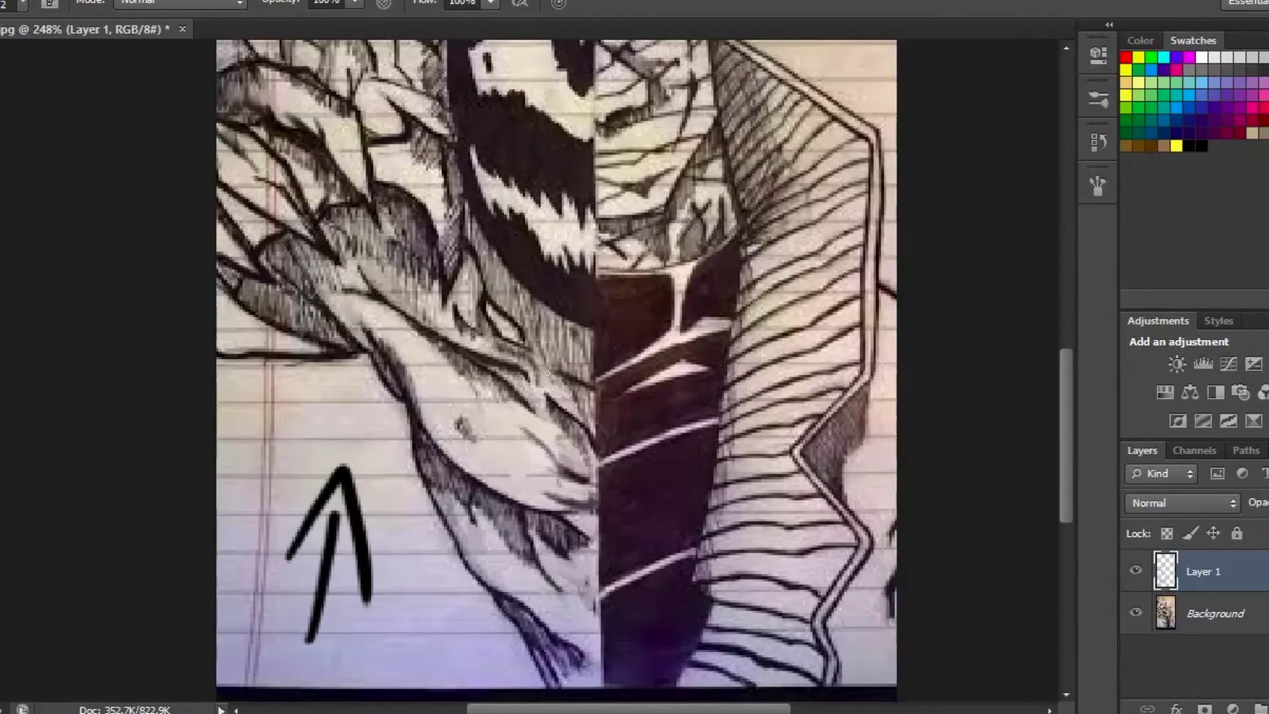
alt+click(489, 301)
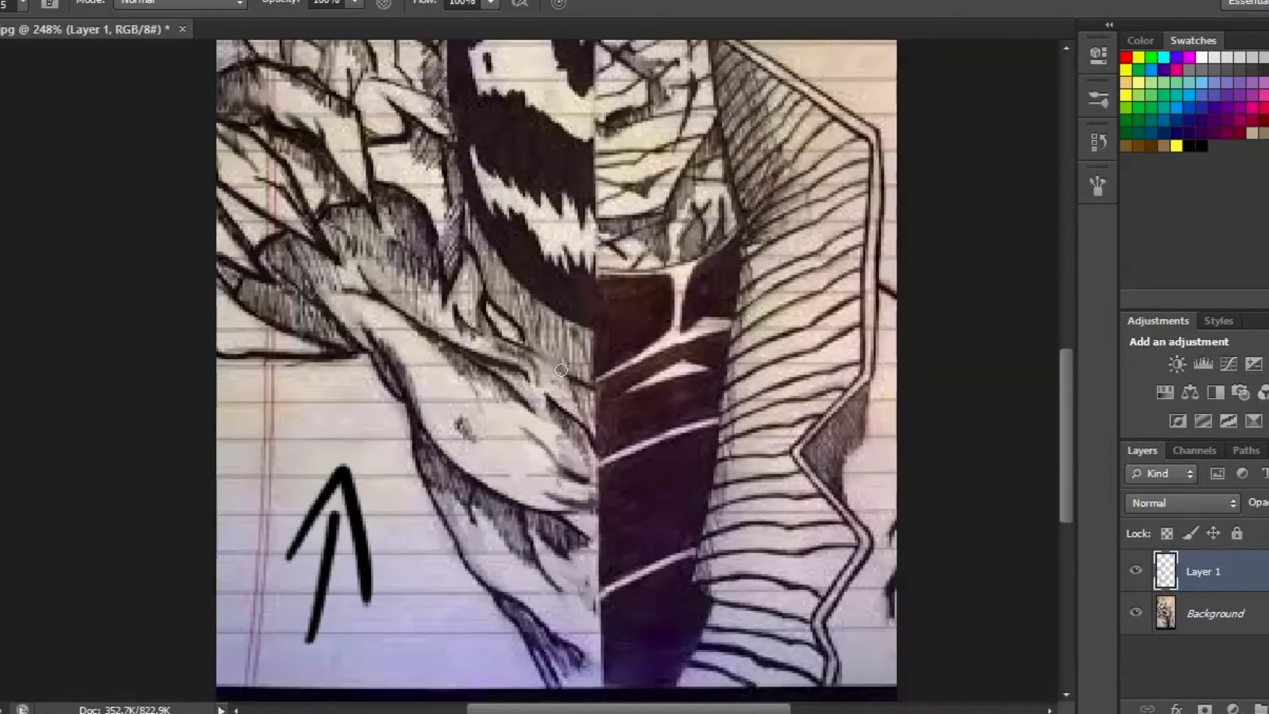
scroll(507, 326, up, 1)
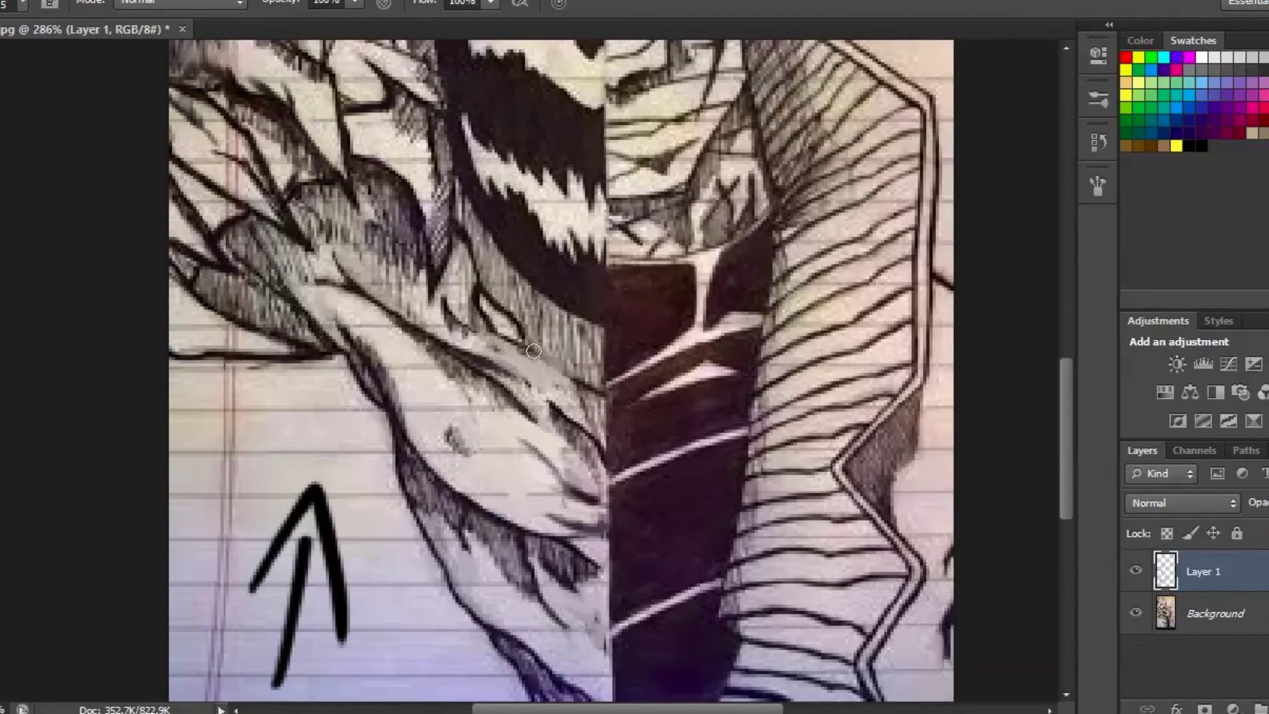
Sample the dark tone and ink a clean contour under the hatched area below the jaw, resampling the tone beside it.
alt+click(582, 294)
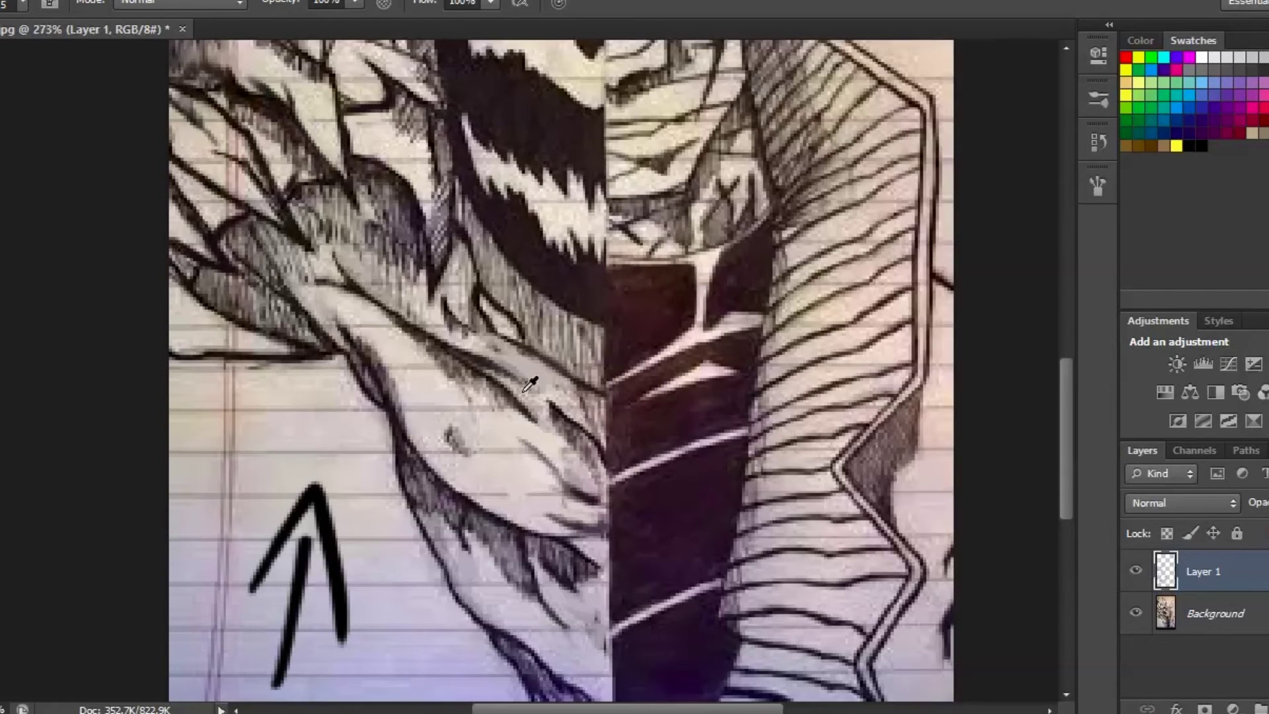
scroll(533, 381, down, 3)
scroll(538, 442, up, 4)
alt+click(567, 404)
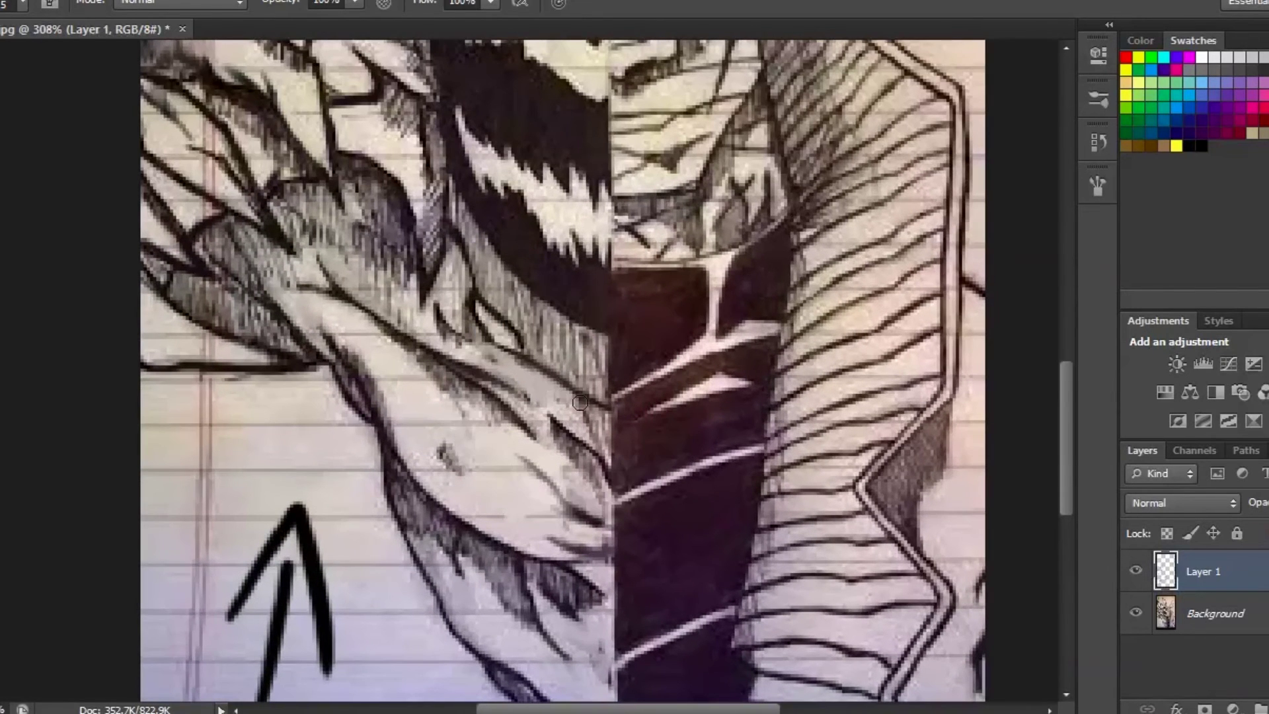
scroll(565, 406, down, 1)
scroll(567, 408, down, 4)
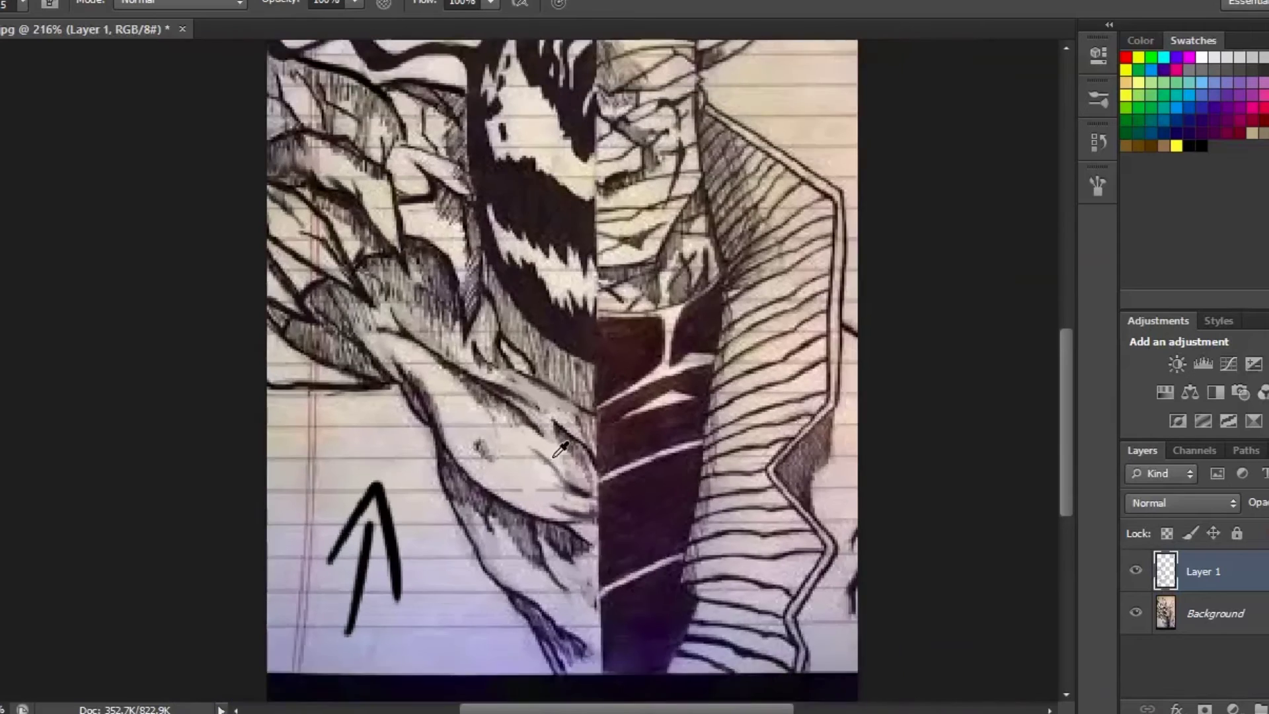
Sample the light skin tone on the lower torso and paint over the small dark smudge in the middle of the large muscle.
scroll(544, 479, up, 3)
scroll(545, 443, up, 2)
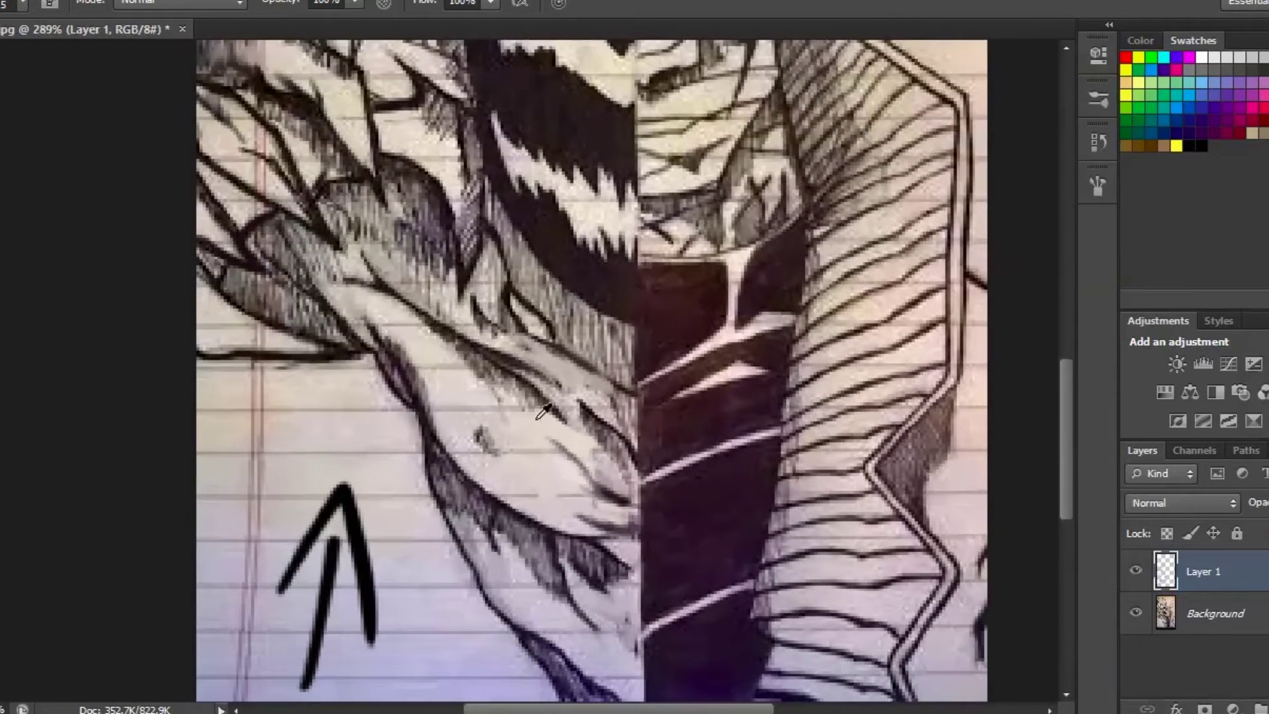
alt+click(497, 478)
drag(480, 433, 501, 444)
alt+click(487, 363)
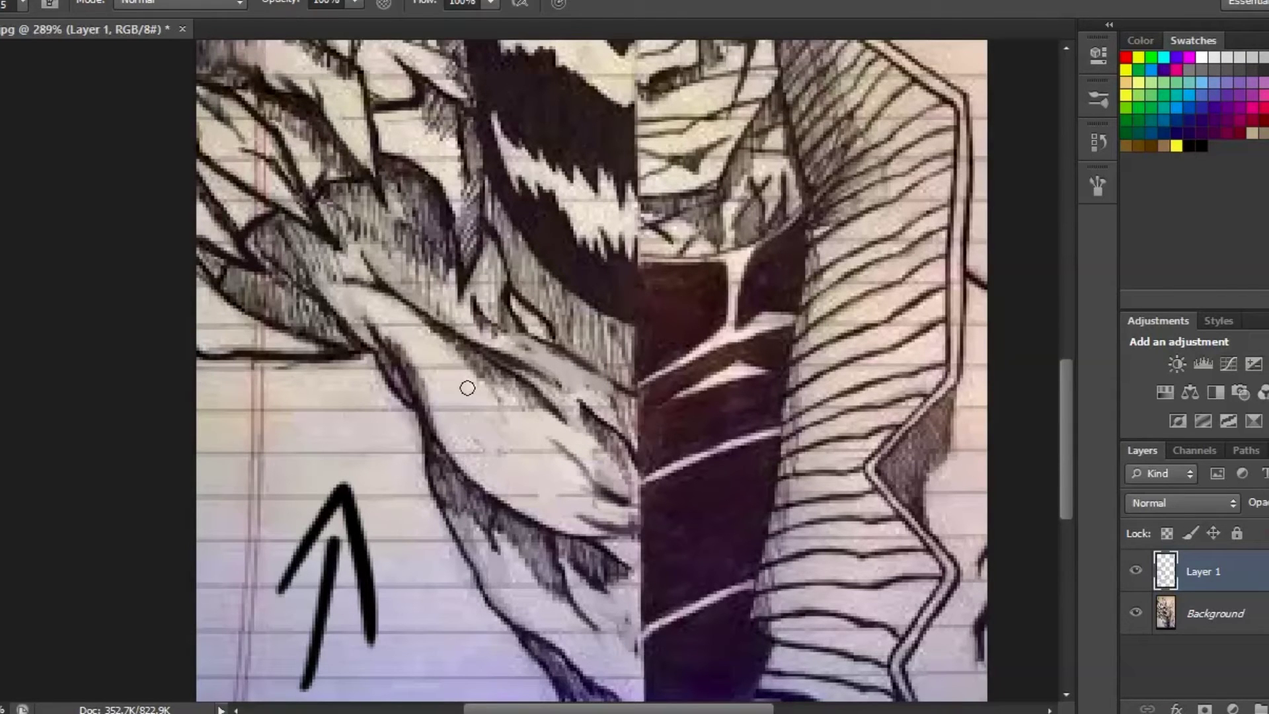
mouse_move(471, 367)
mouse_down()
mouse_move(466, 467)
mouse_move(491, 330)
mouse_up()
key(ctrl+z)
mouse_move(494, 494)
mouse_down()
mouse_move(489, 417)
mouse_move(507, 381)
mouse_up()
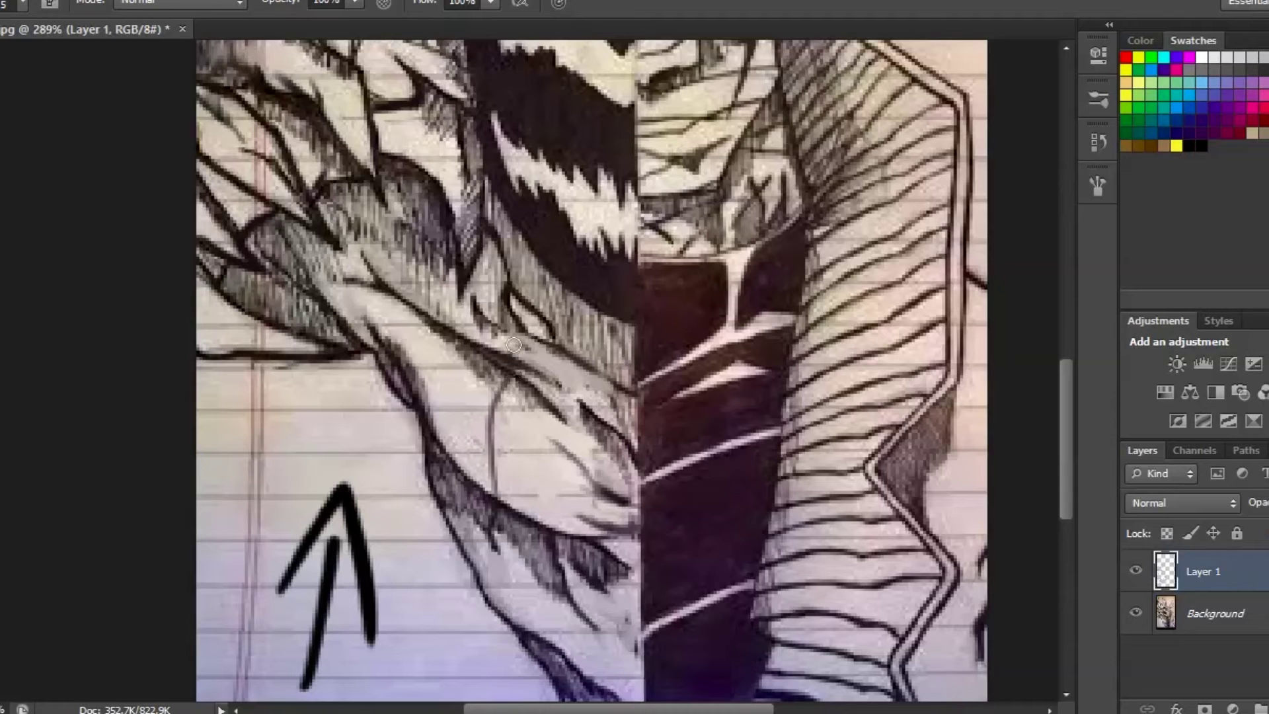
key(ctrl+z)
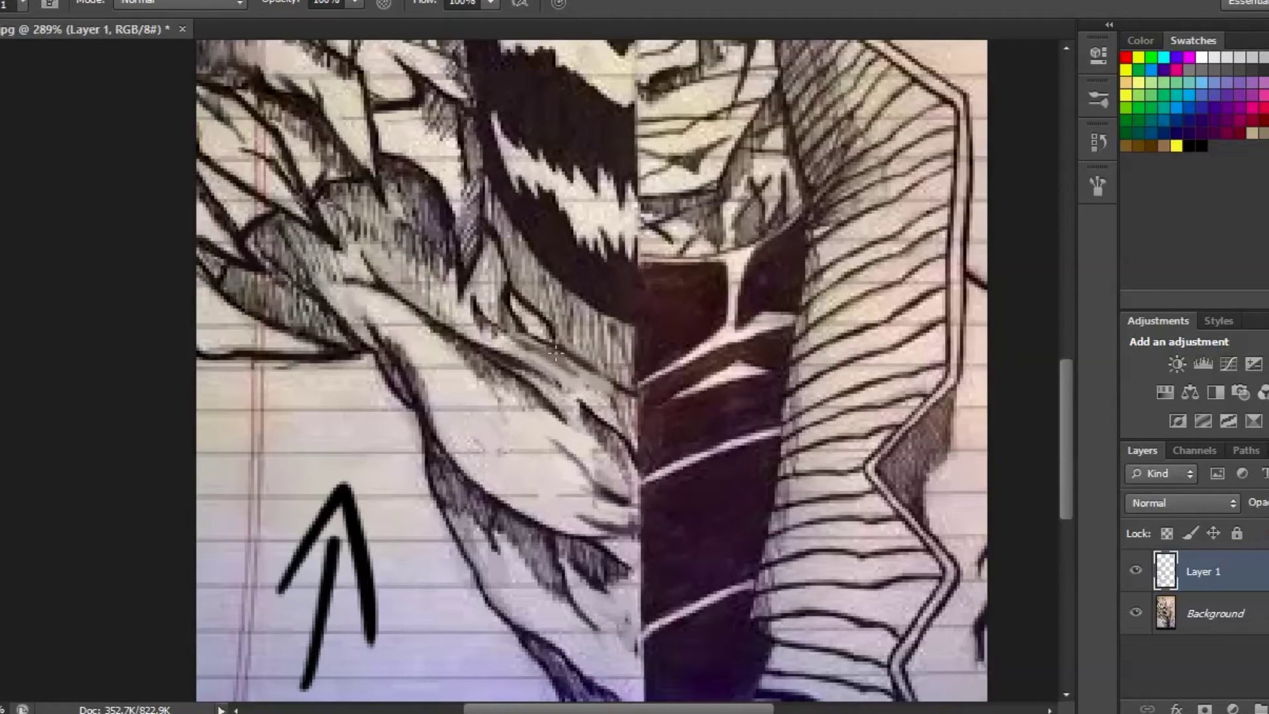
Sample the skin and line tones of the outer arm muscles and set the brush size to 3 to retouch their contours.
key(])
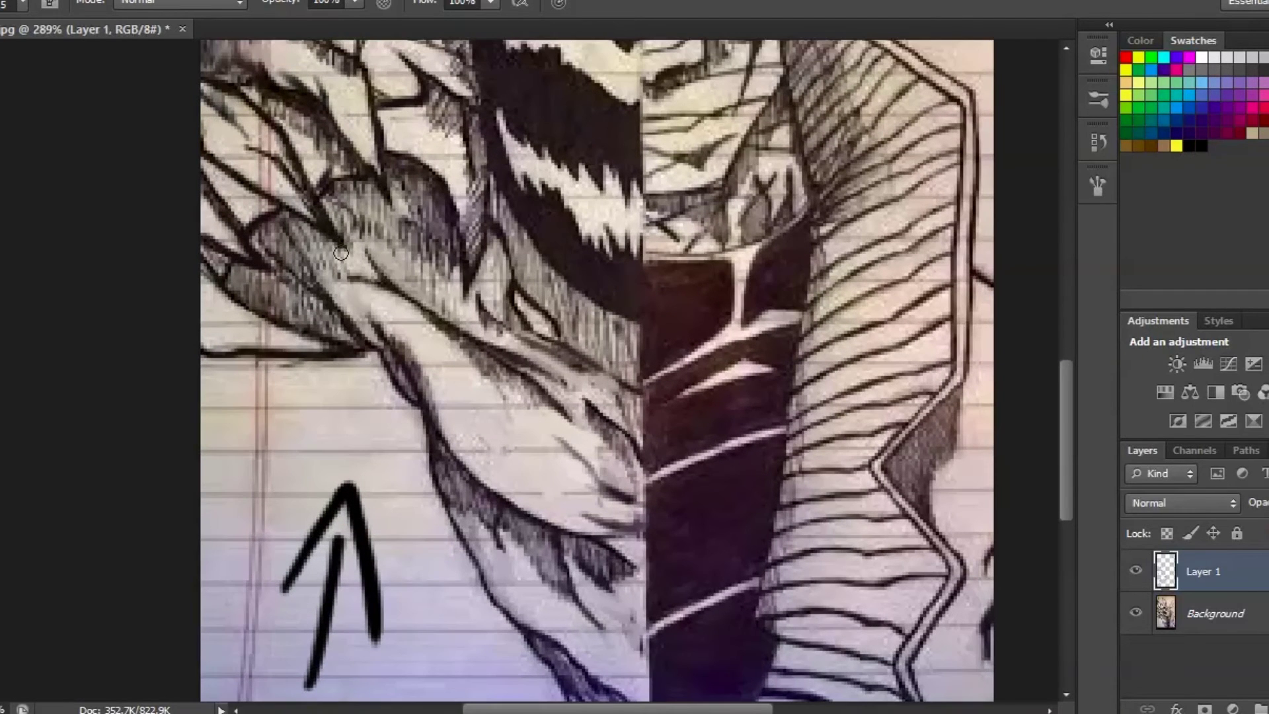
scroll(353, 239, down, 2)
scroll(359, 267, up, 2)
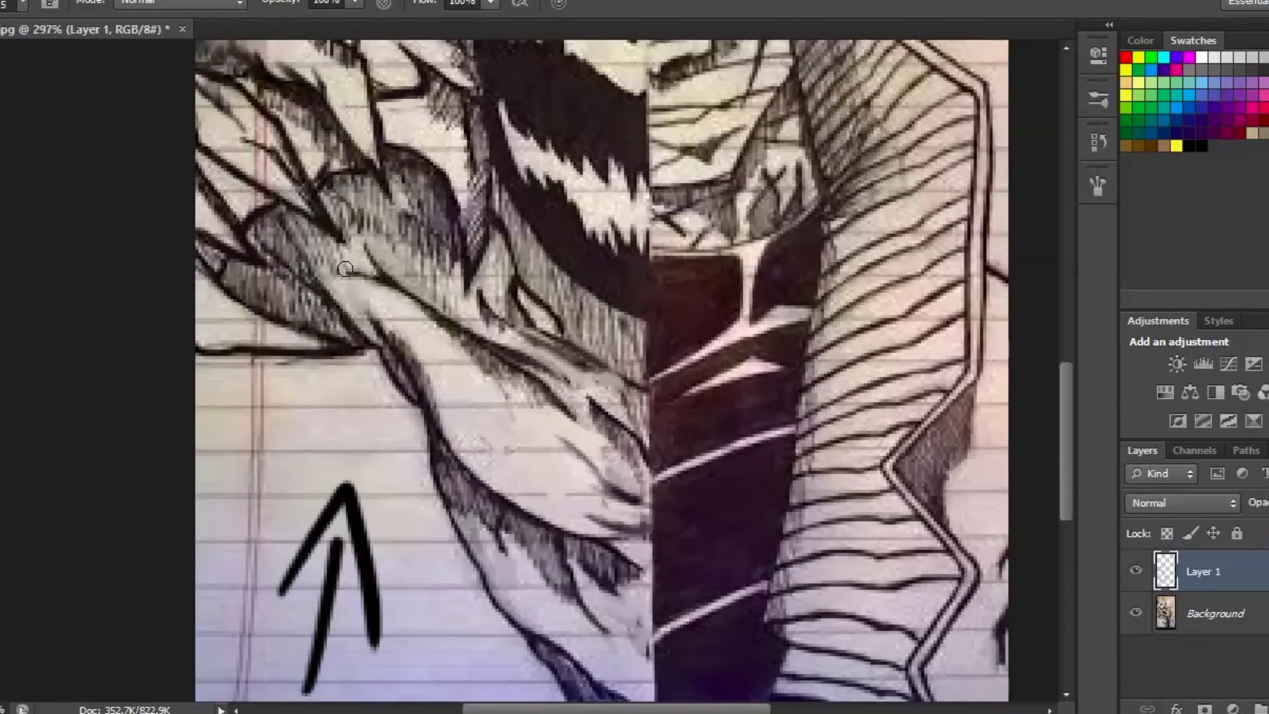
scroll(388, 351, down, 3)
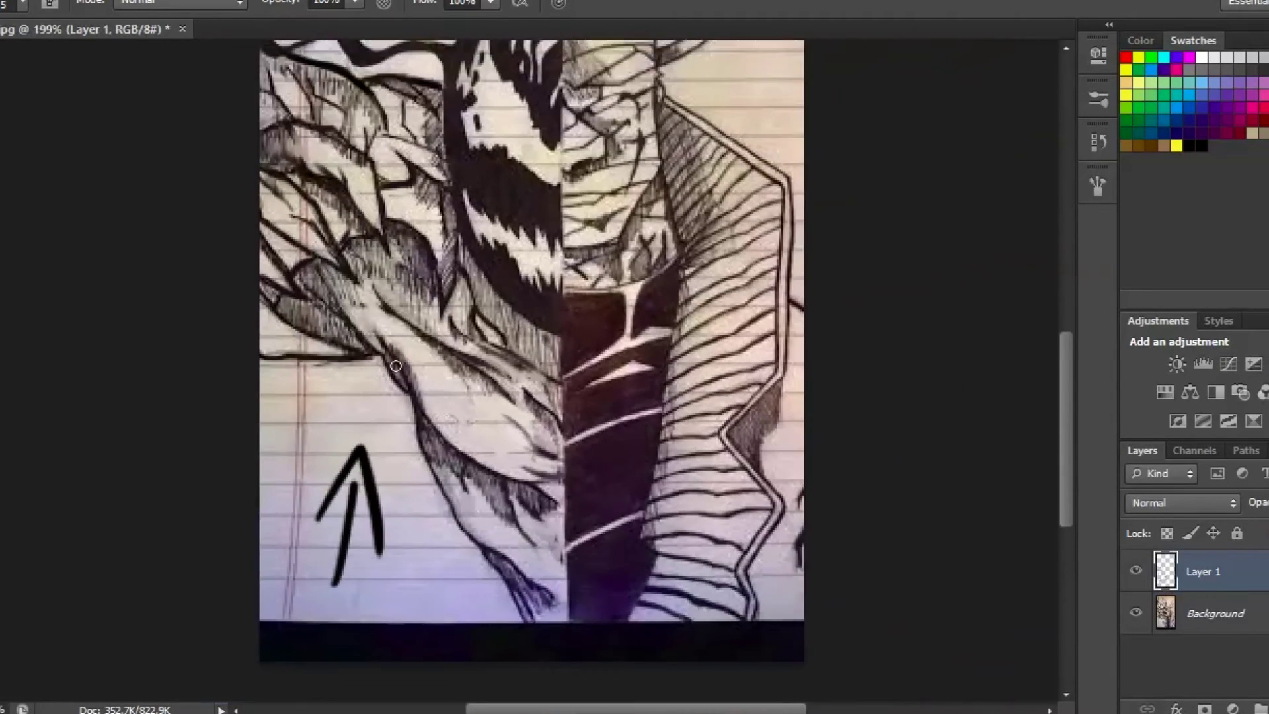
scroll(396, 366, up, 5)
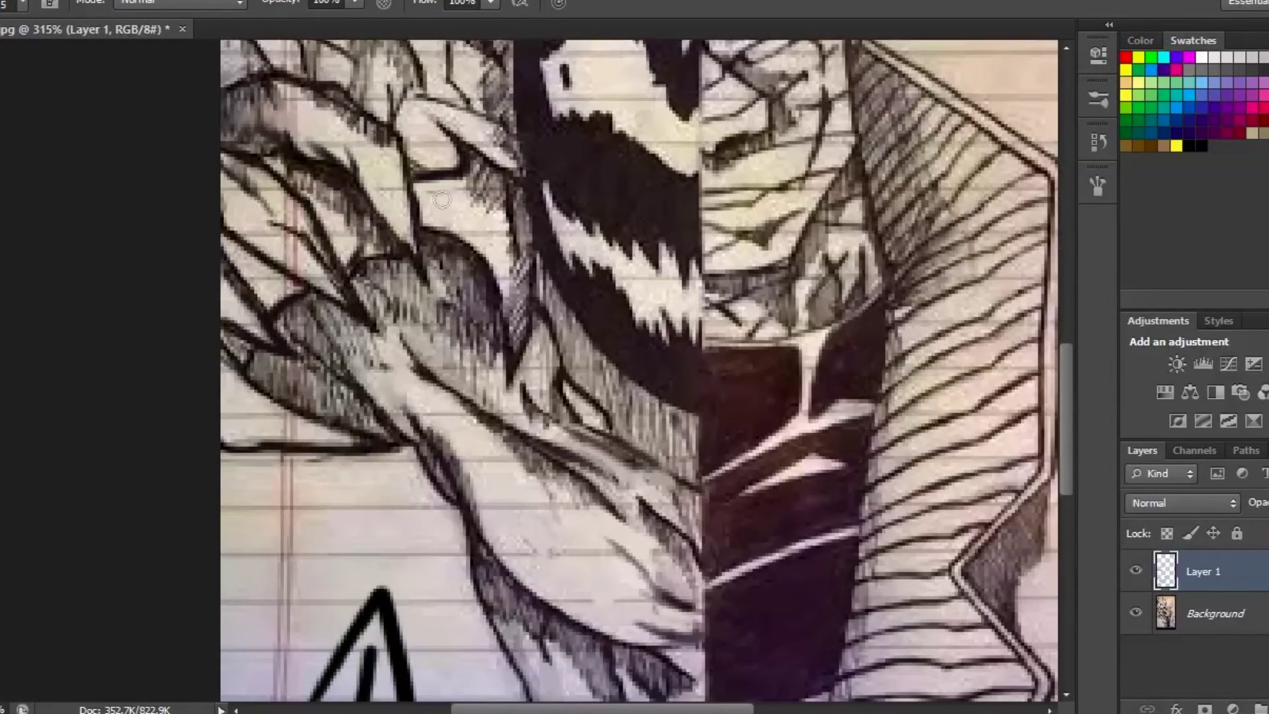
drag(471, 258, 508, 325)
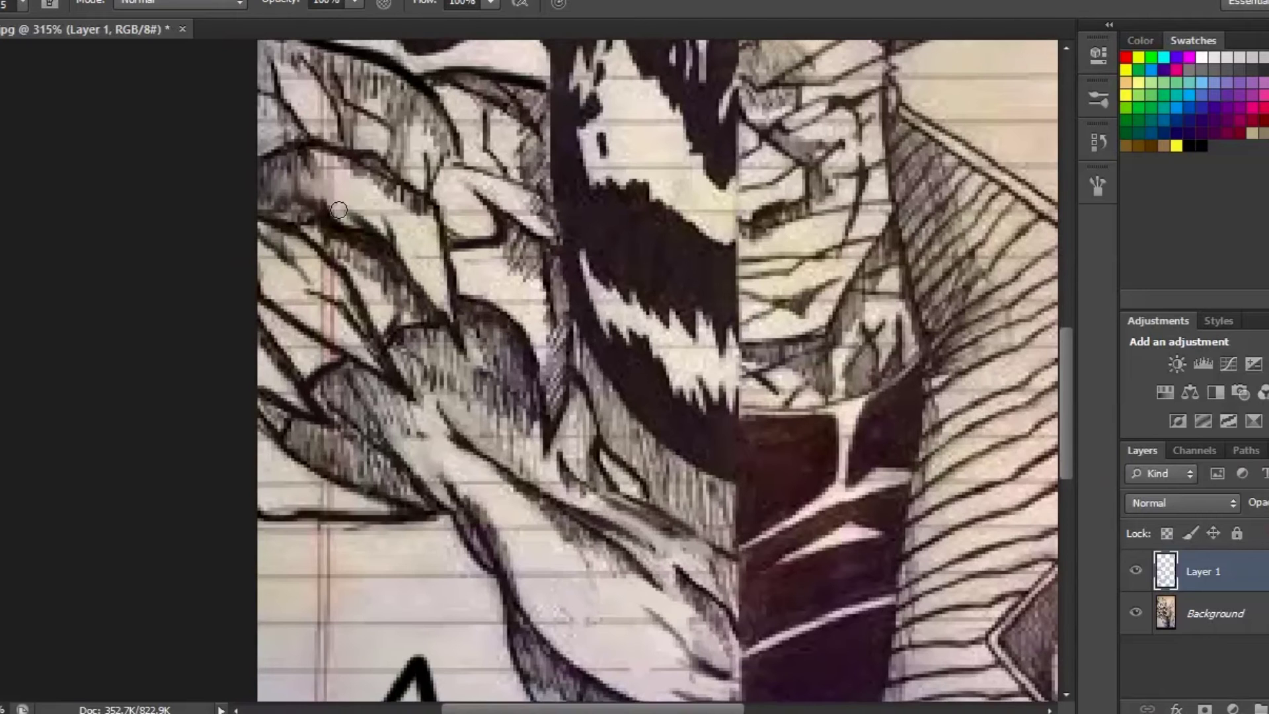
scroll(339, 210, up, 1)
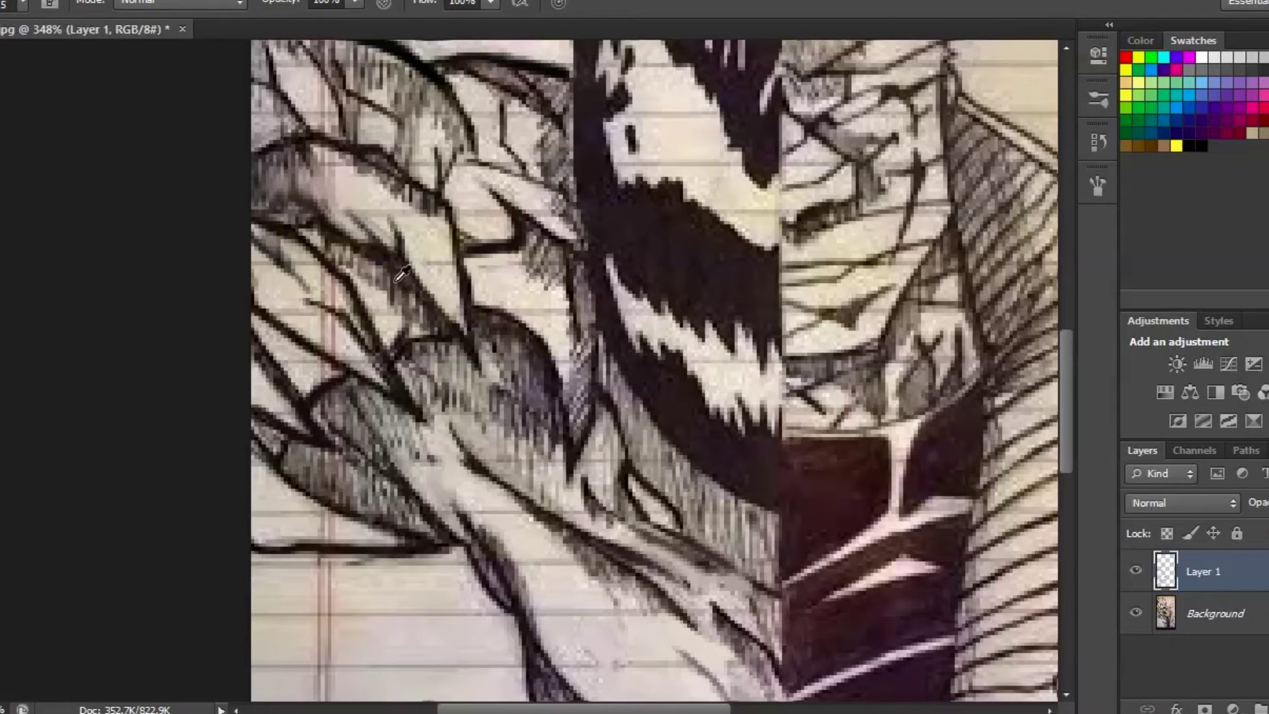
alt+click(356, 269)
alt+click(335, 220)
key(bracketleft)
key(bracketleft)
scroll(341, 229, down, 5)
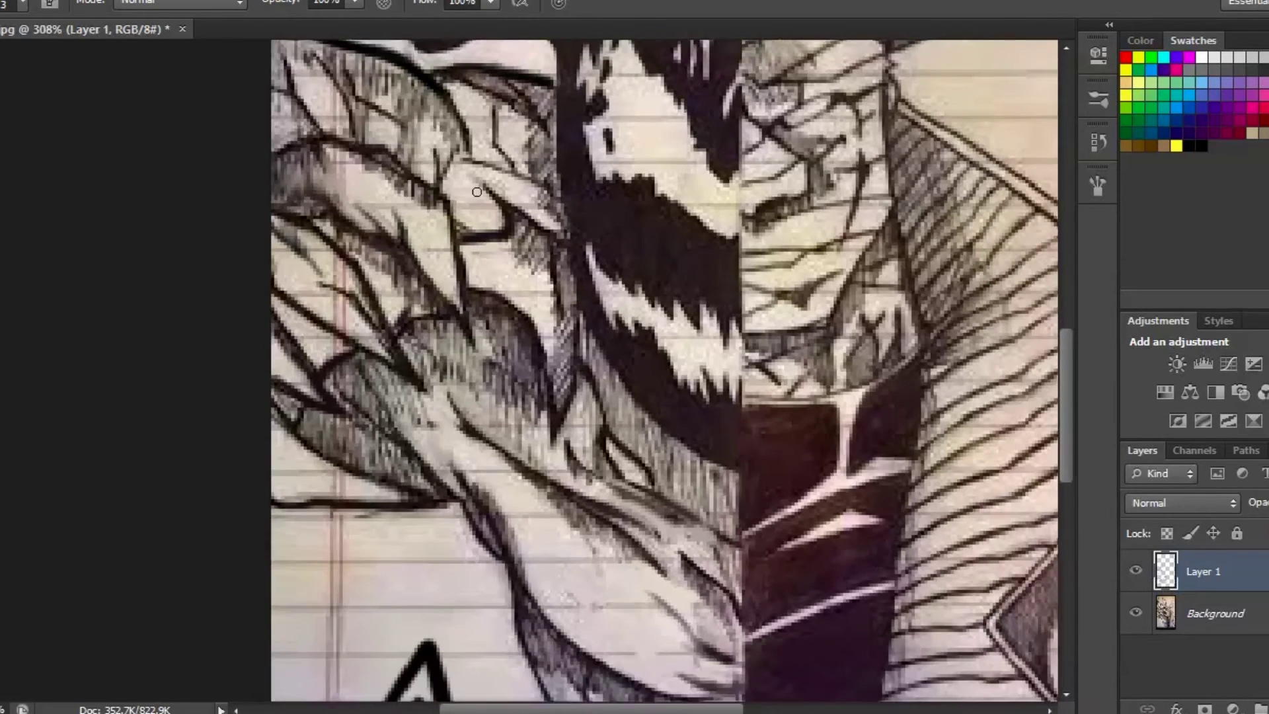
Sample the tone of the outer arm muscles, set the brush size to 2, and draw a small thin arrow on the paper below the arm.
scroll(445, 228, up, 5)
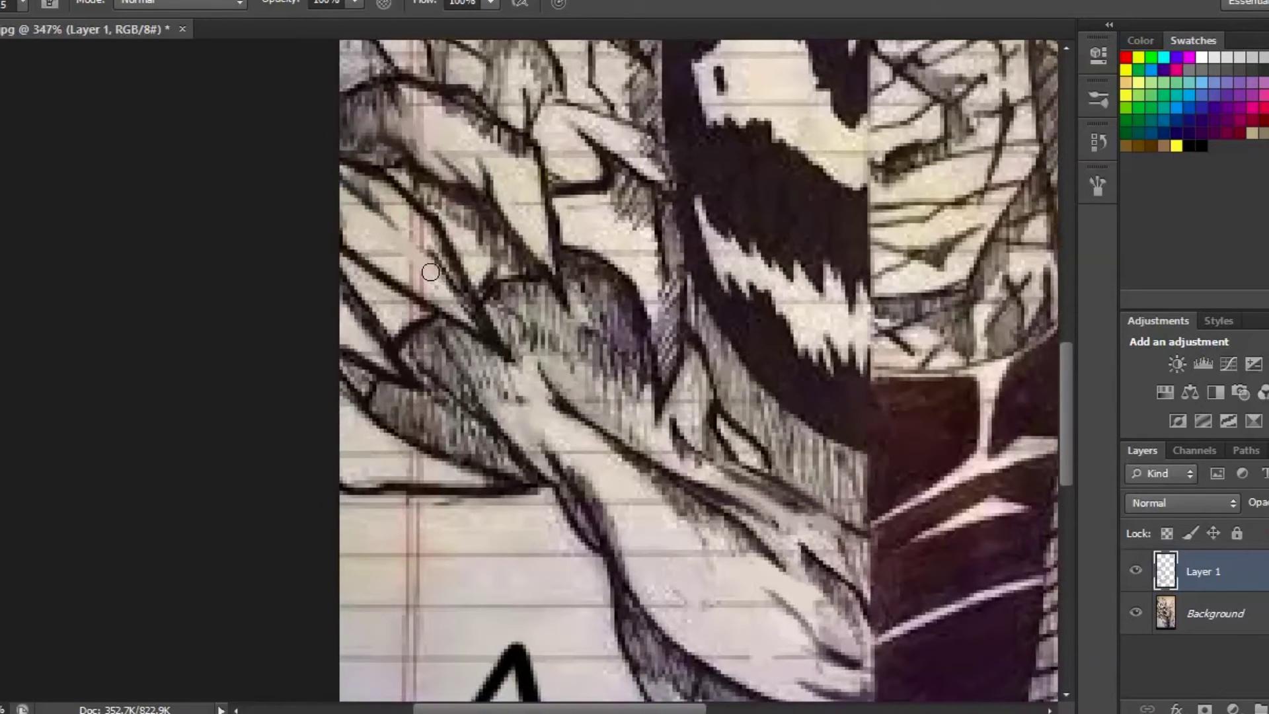
scroll(431, 293, down, 1)
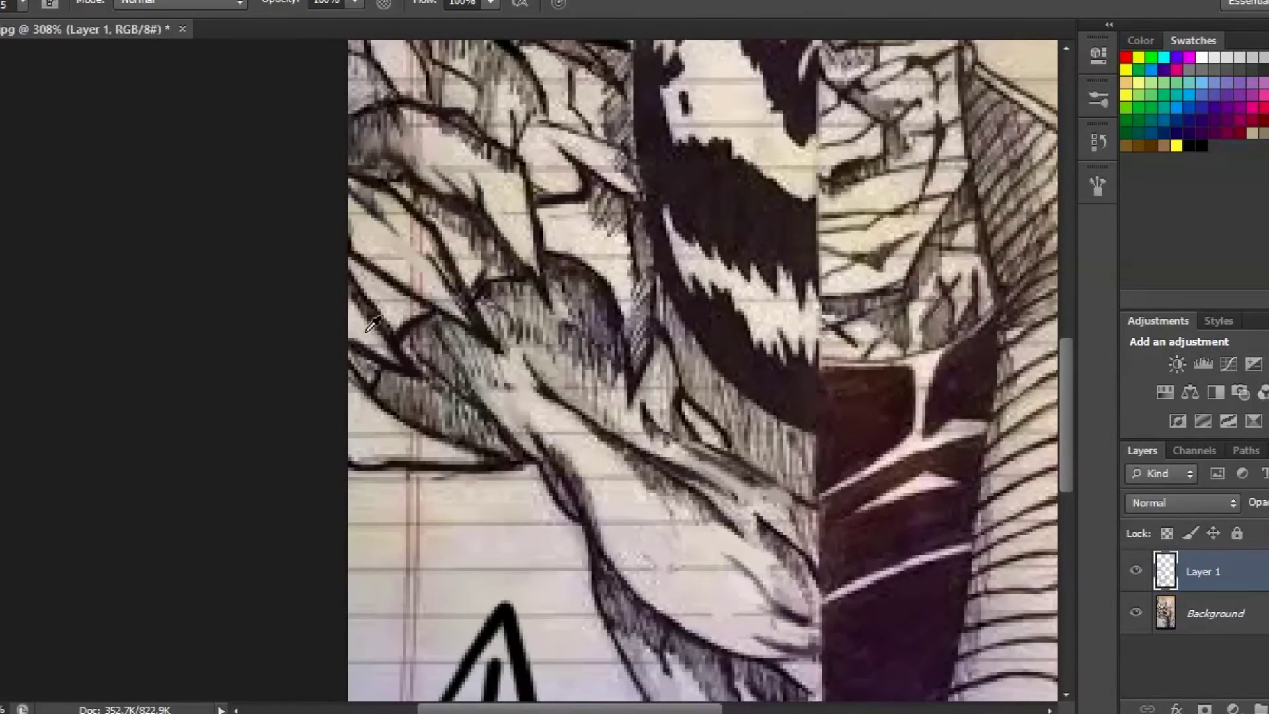
scroll(338, 279, up, 2)
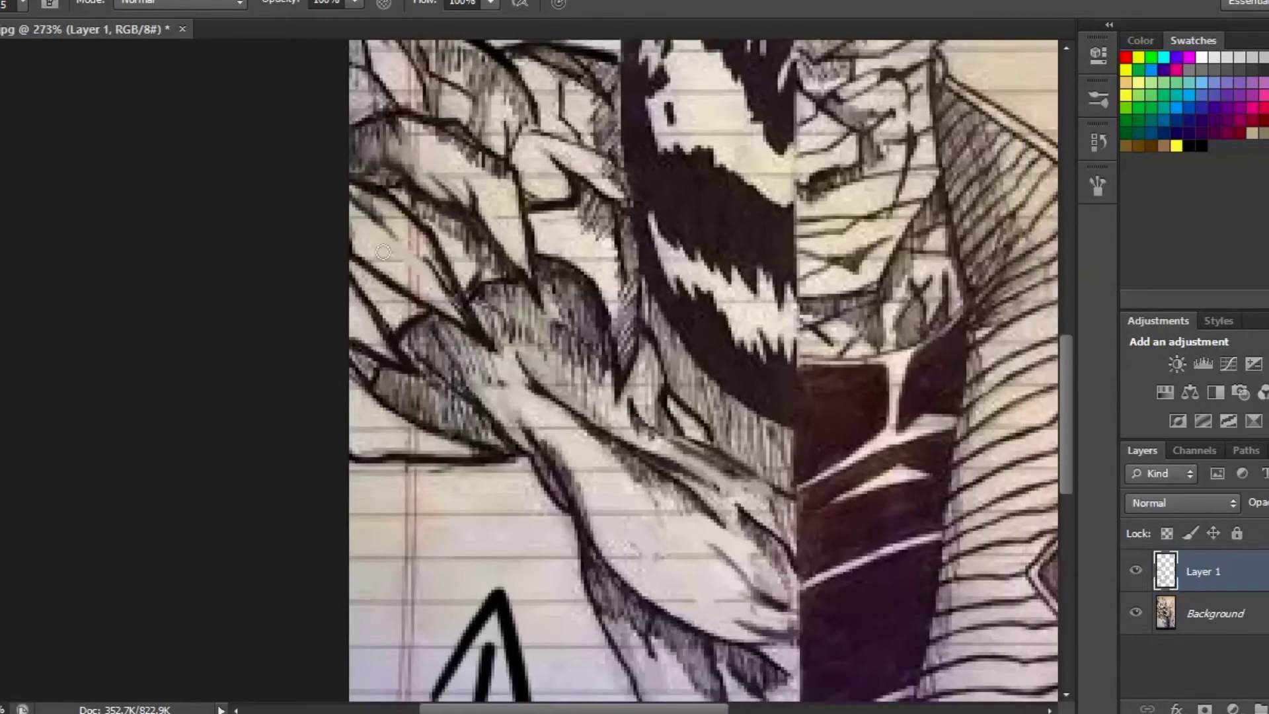
alt+click(372, 223)
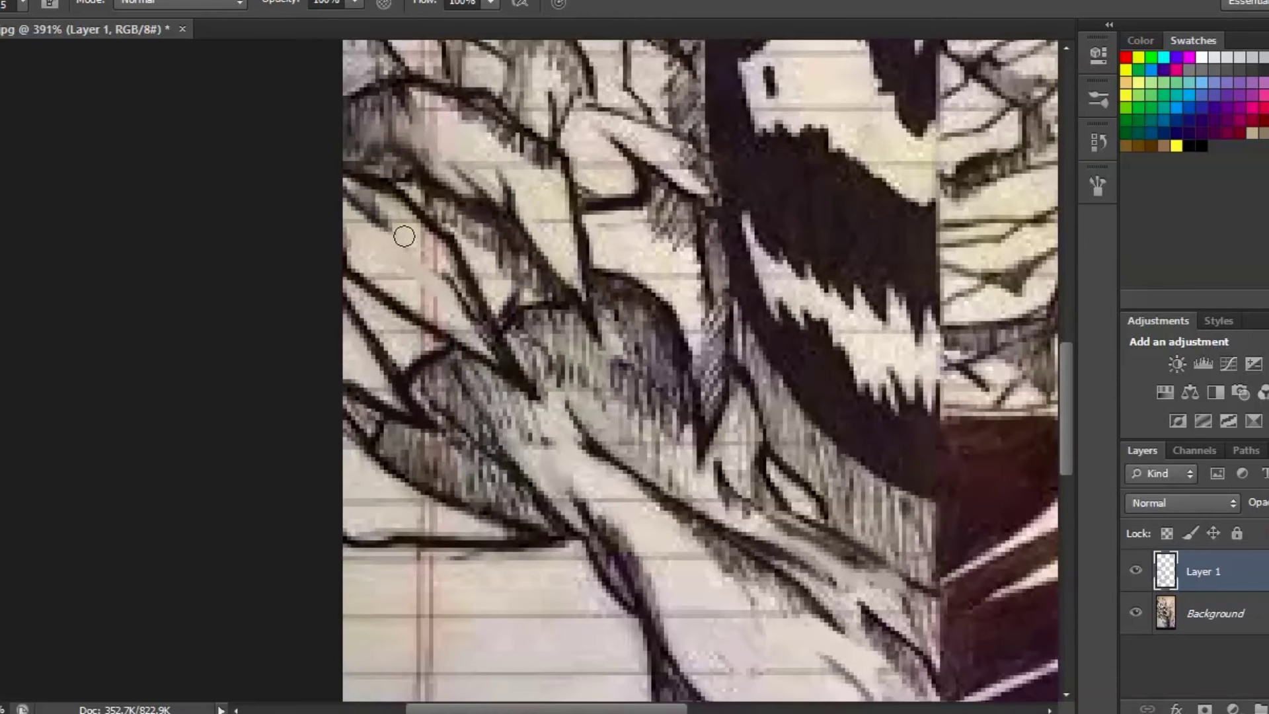
key([)
key([)
key([)
scroll(552, 227, down, 2)
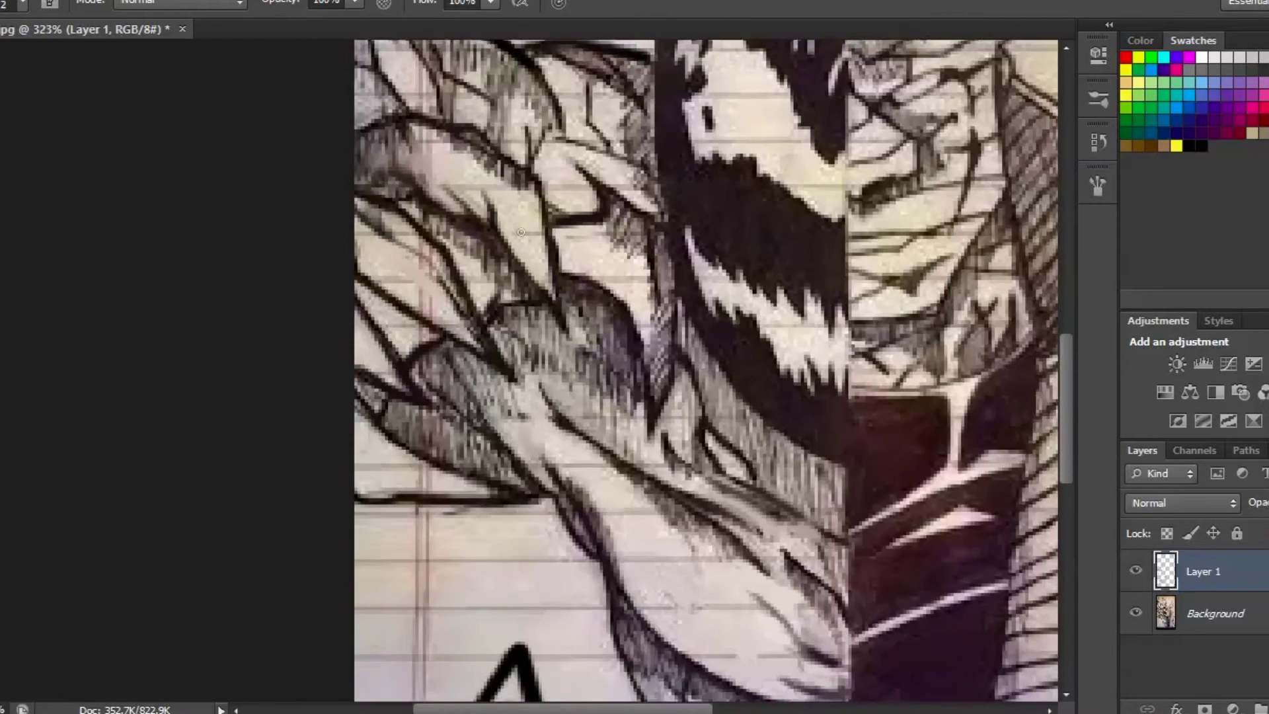
scroll(552, 226, down, 1)
scroll(395, 205, up, 3)
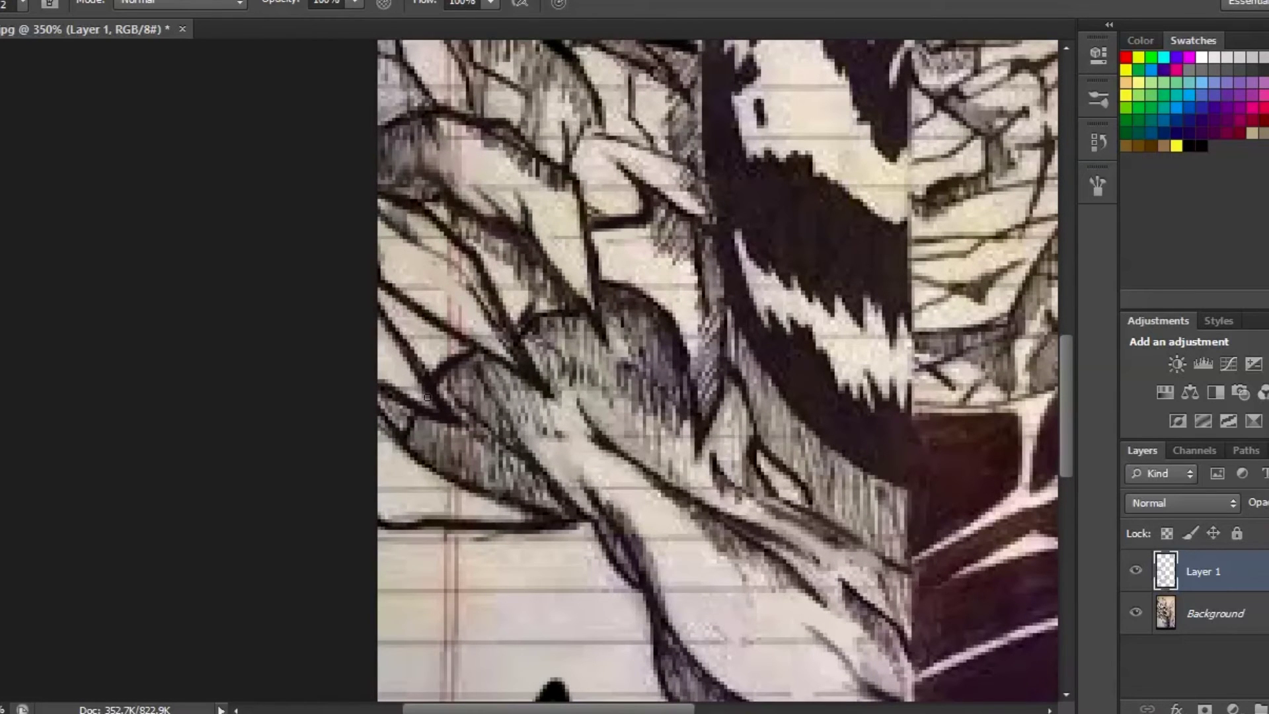
scroll(470, 524, down, 2)
scroll(437, 573, up, 1)
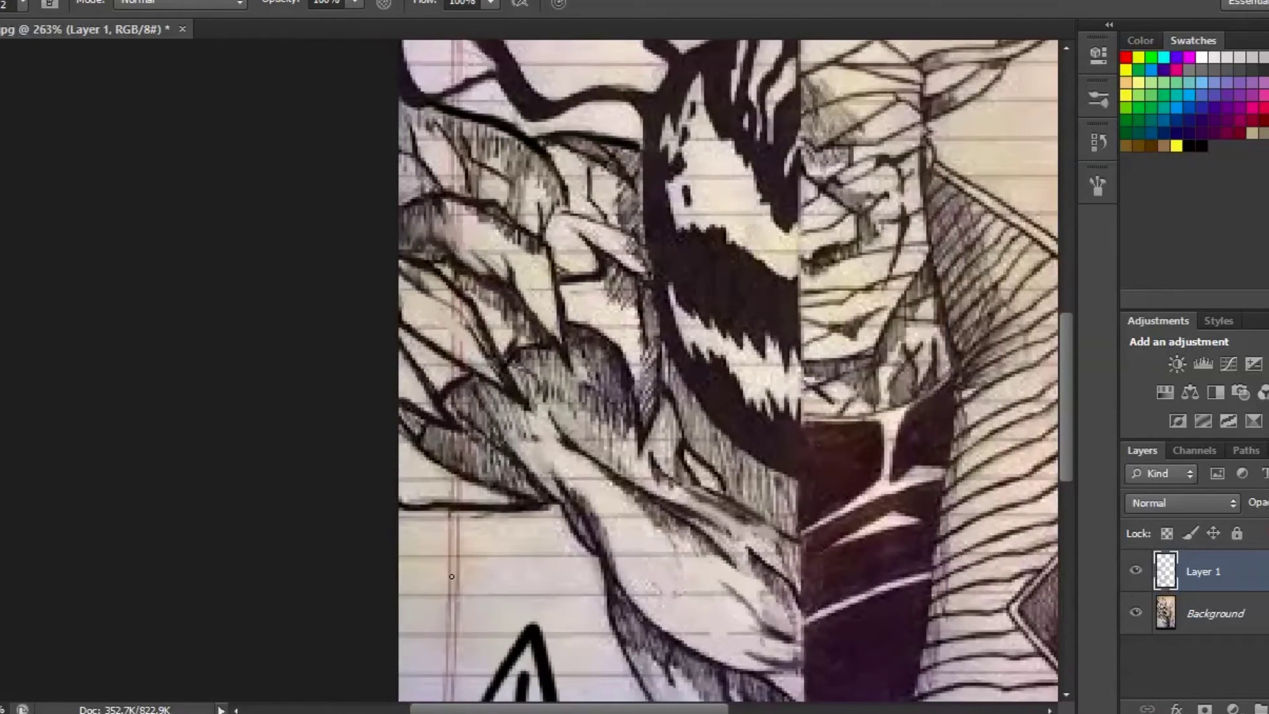
mouse_move(487, 646)
mouse_down()
mouse_move(487, 561)
mouse_move(470, 601)
mouse_up()
drag(489, 552, 501, 576)
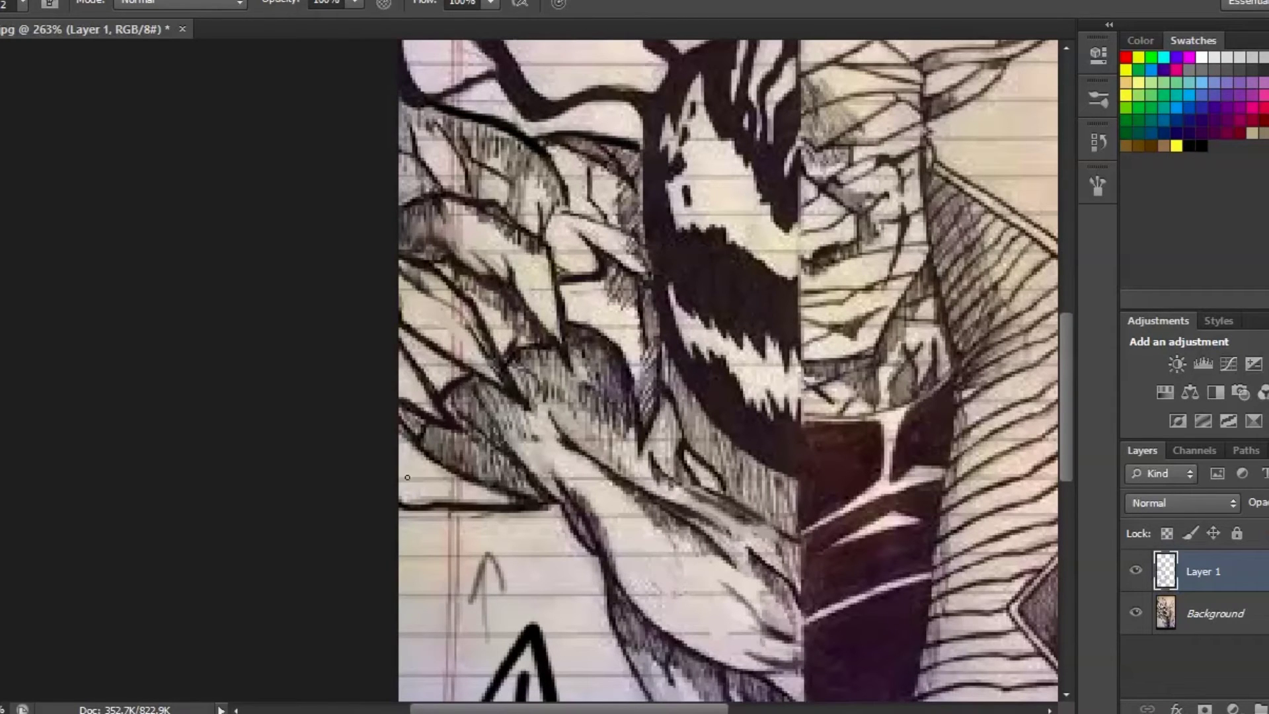
Add thin grey shading strokes inside the lowest arm muscle and the pointed muscles directly above it.
drag(418, 478, 502, 499)
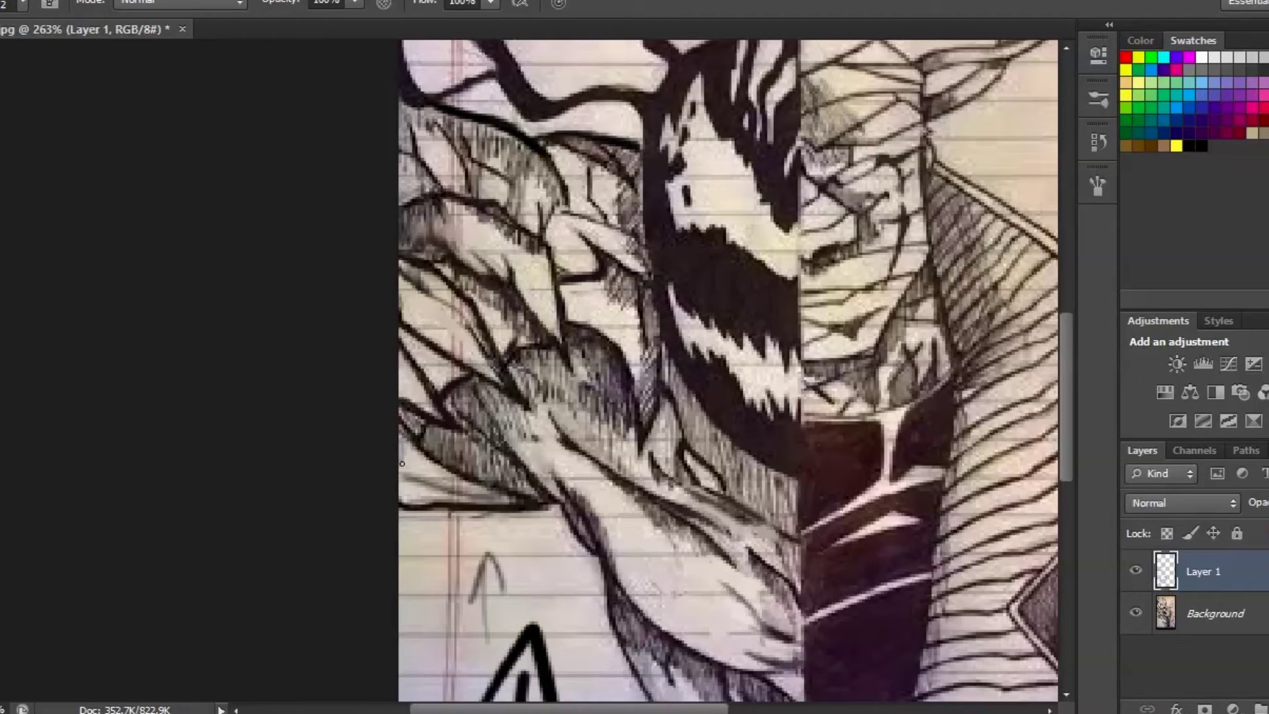
mouse_move(402, 463)
mouse_down()
mouse_move(450, 472)
mouse_move(487, 493)
mouse_up()
mouse_move(421, 389)
mouse_down()
mouse_move(396, 371)
mouse_move(402, 358)
mouse_move(412, 384)
mouse_up()
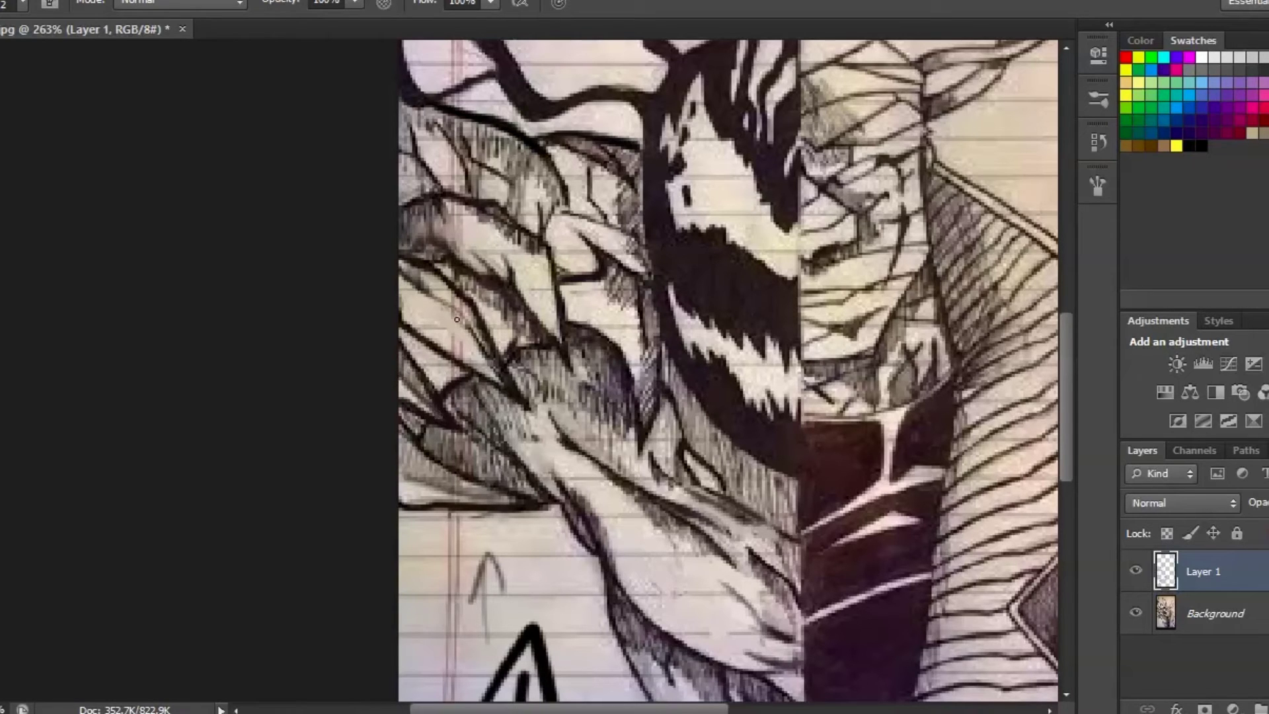
drag(416, 271, 464, 308)
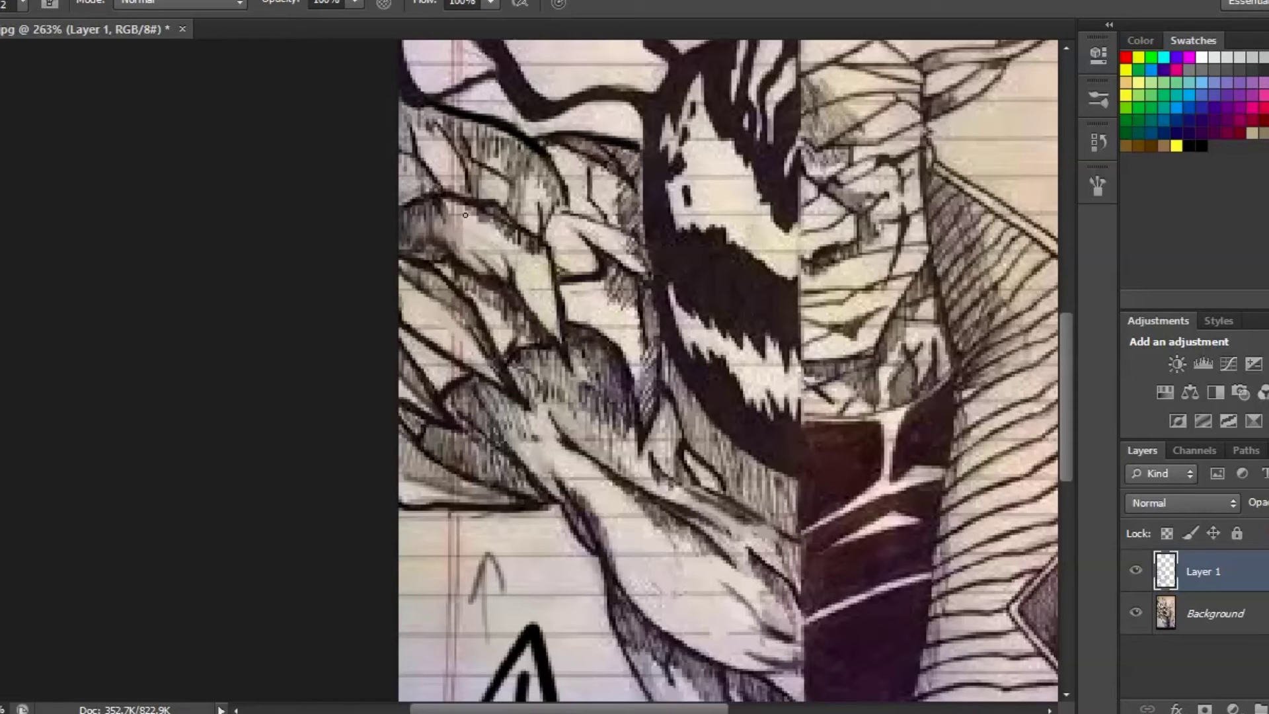
Shade the underside of the curved upper arm muscle's contour with thin strokes.
mouse_move(465, 215)
mouse_down()
mouse_move(488, 244)
mouse_move(527, 240)
mouse_move(558, 323)
mouse_move(546, 264)
mouse_up()
scroll(390, 202, down, 3)
scroll(447, 131, up, 2)
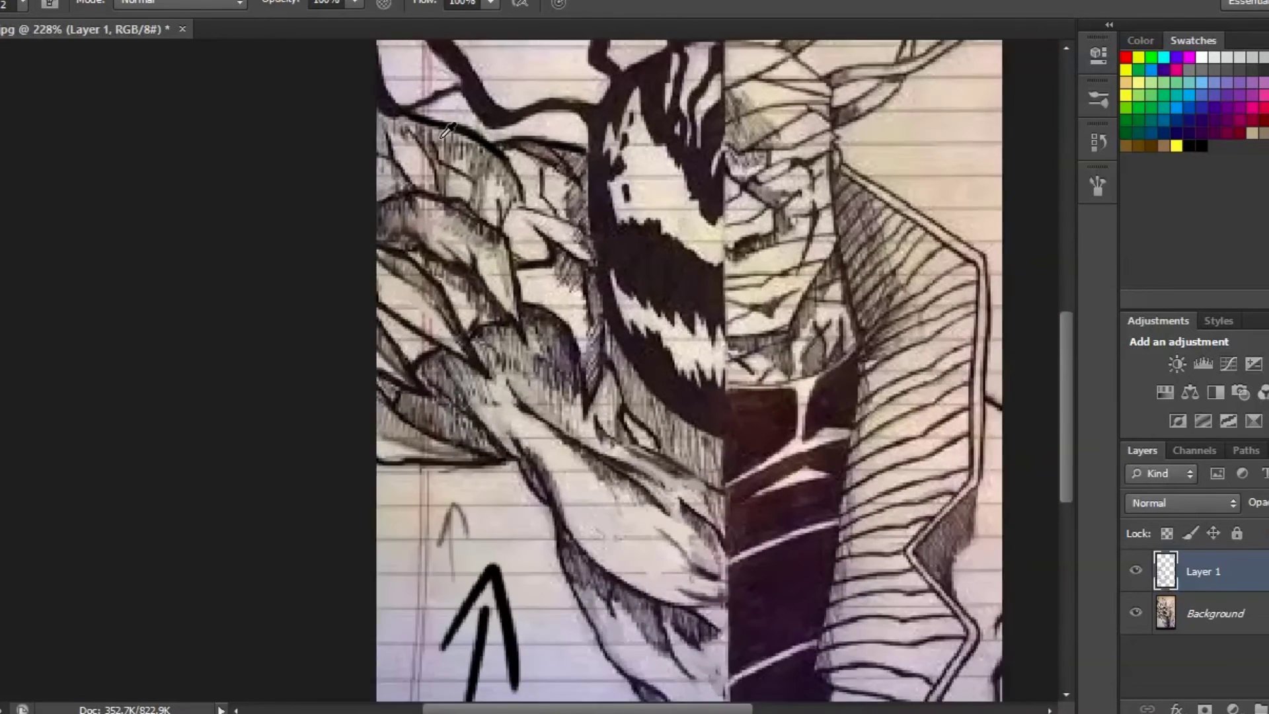
scroll(425, 220, up, 2)
drag(416, 216, 443, 216)
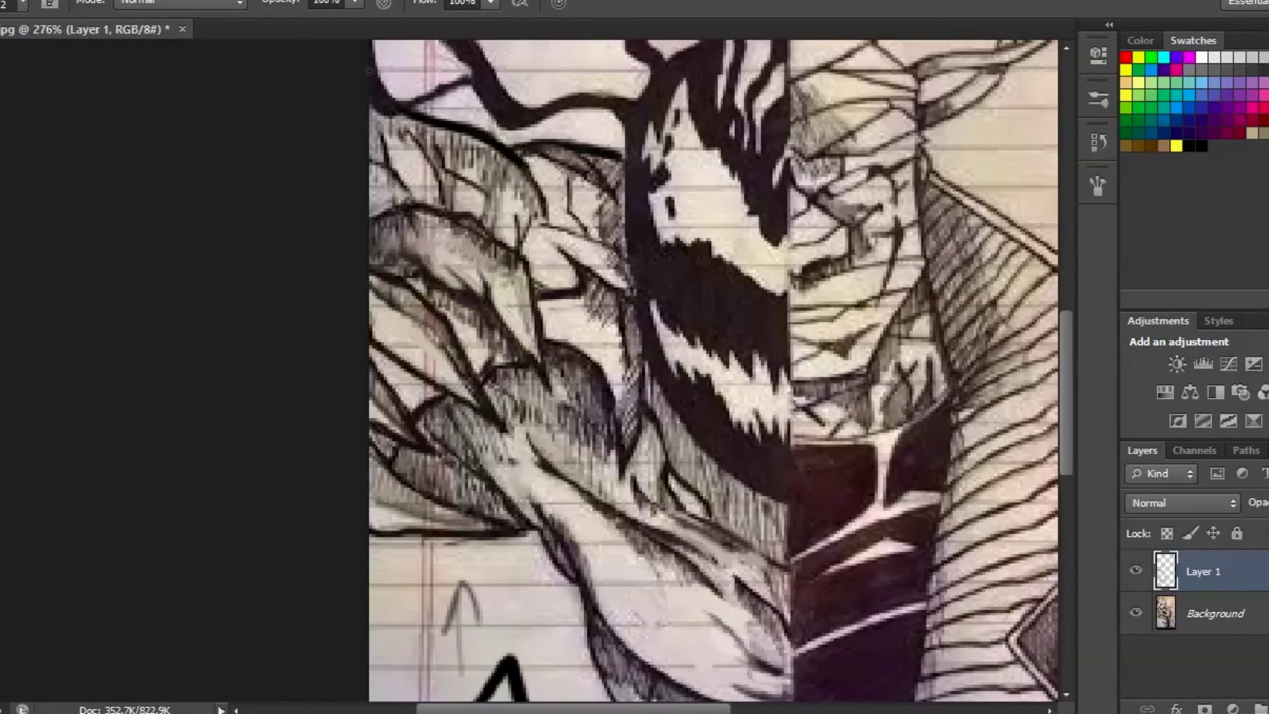
Add thin hatching strokes to the shoulder muscles beside the black mask and below the shoulder contour.
scroll(487, 290, down, 2)
scroll(539, 186, up, 1)
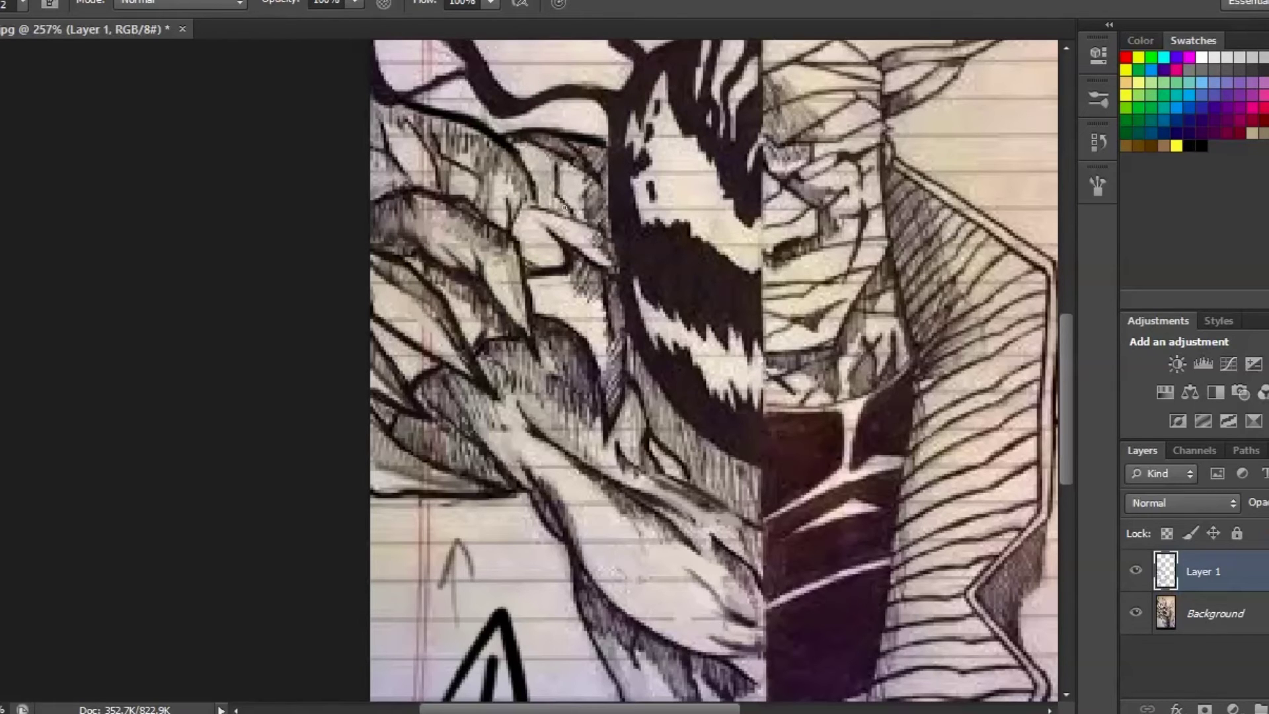
mouse_move(565, 207)
mouse_down()
mouse_move(519, 152)
mouse_move(535, 158)
mouse_move(547, 207)
mouse_move(554, 165)
mouse_move(584, 195)
mouse_up()
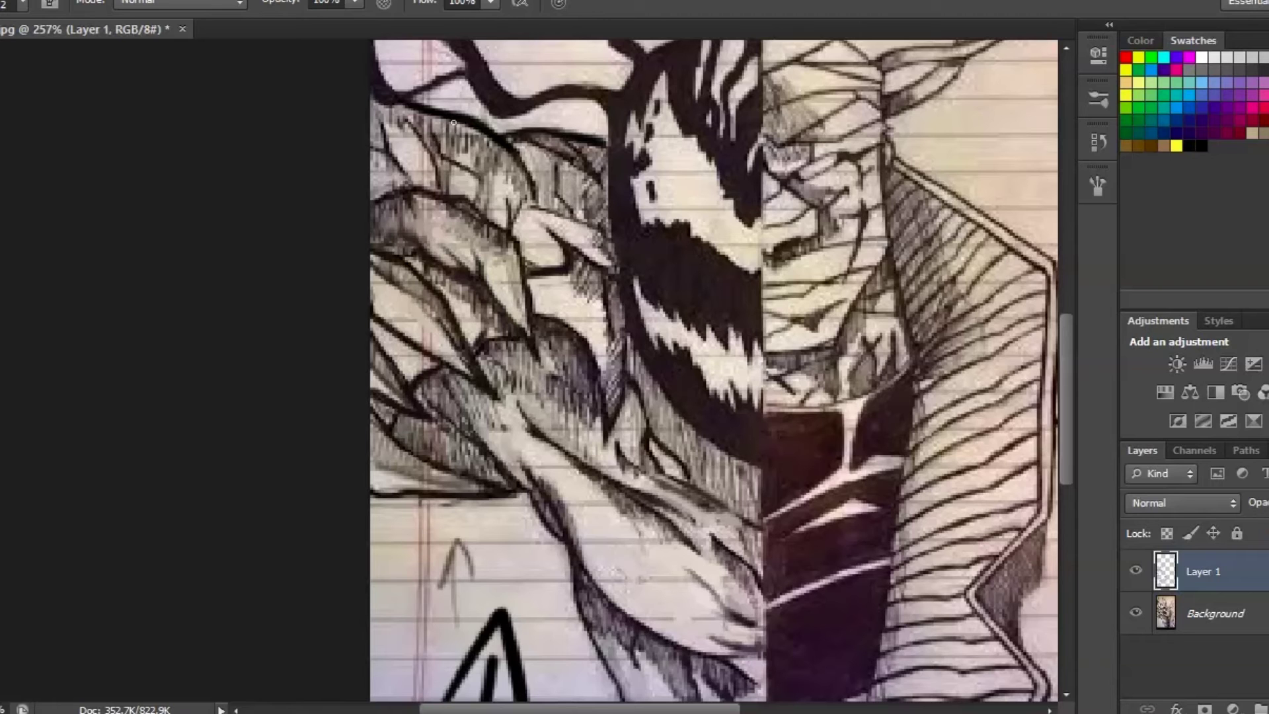
drag(495, 154, 506, 179)
Sample the tentacle and arm tones, set the brush size to 4, and shade the folded shoulder muscle beside the mask.
scroll(574, 150, down, 7)
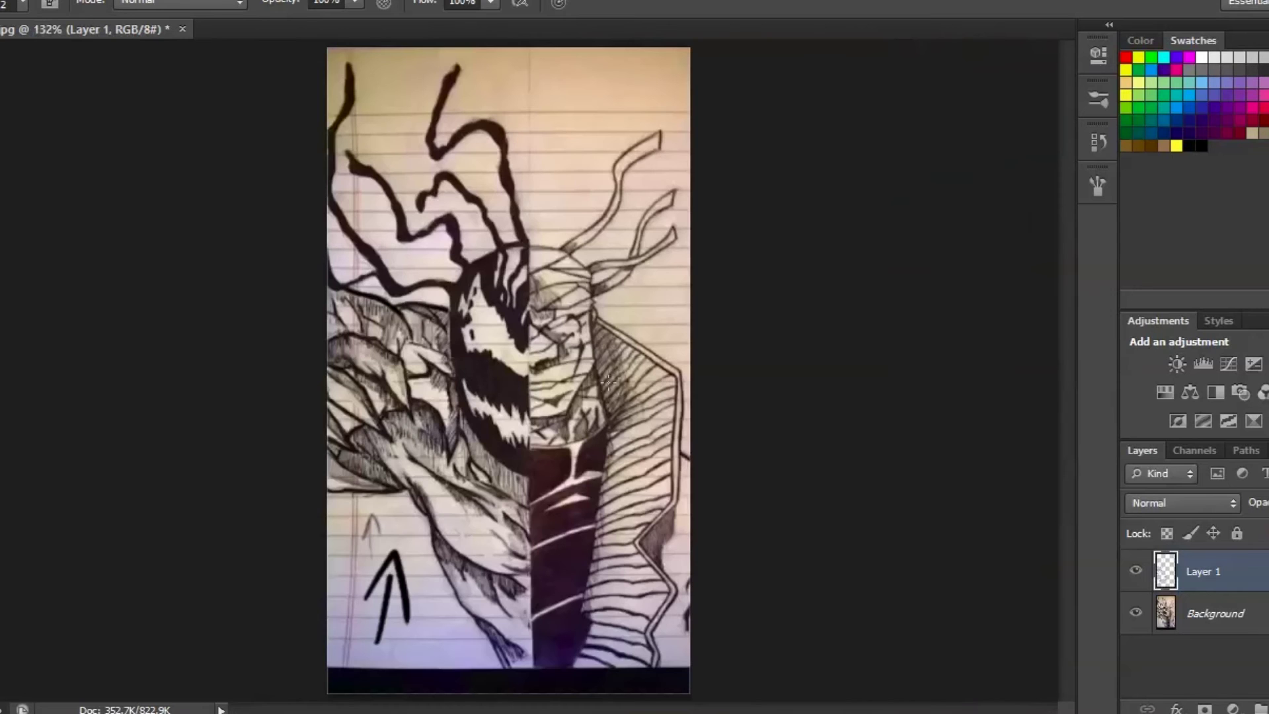
scroll(509, 374, up, 3)
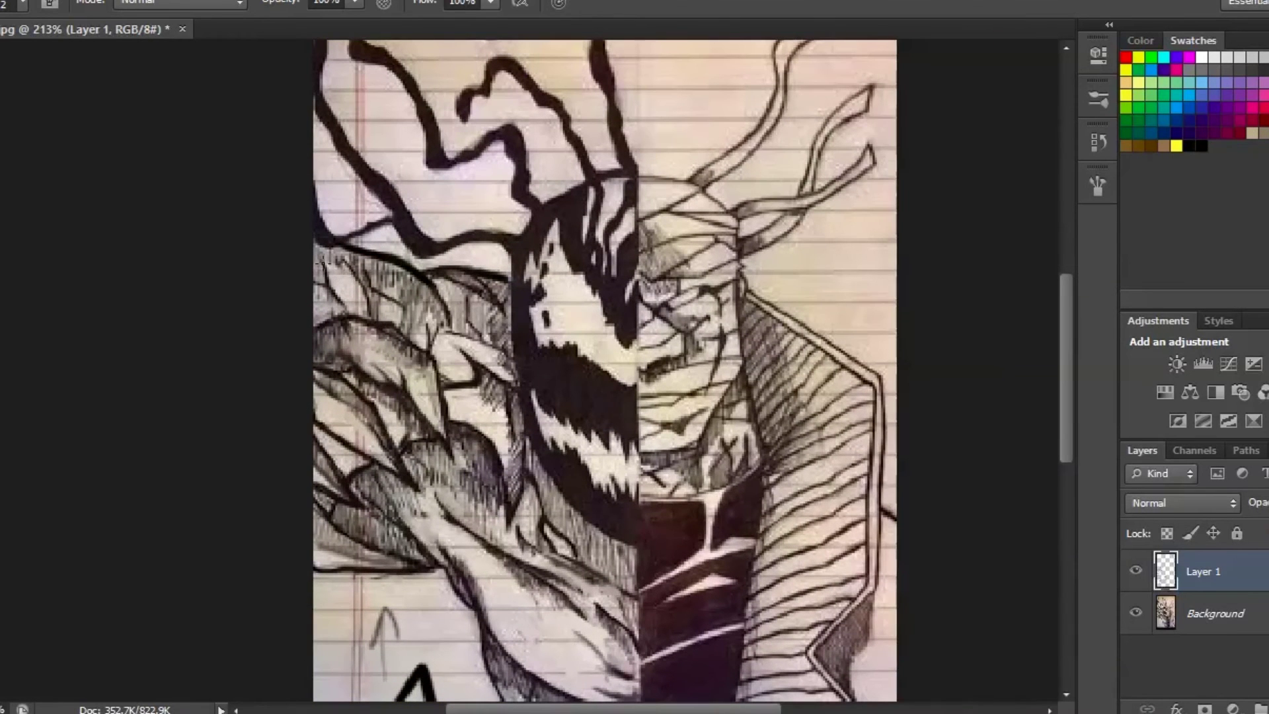
alt+click(320, 232)
key(])
key(])
scroll(422, 566, down, 2)
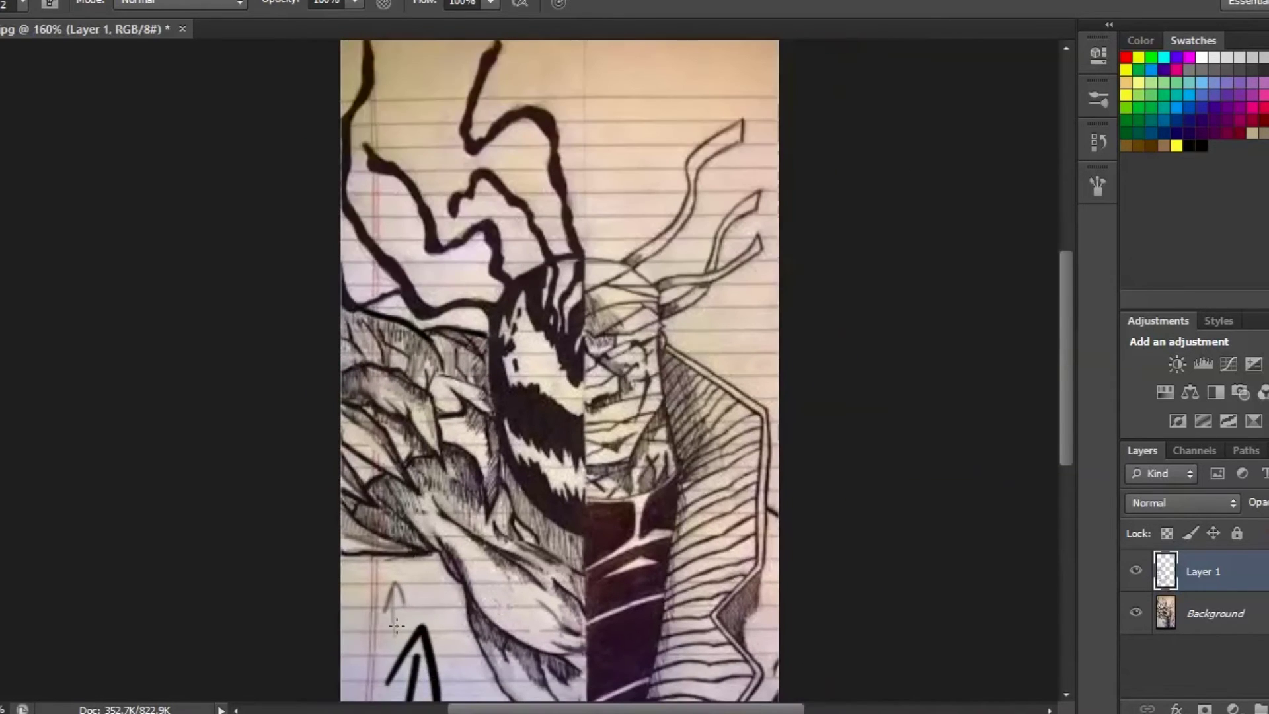
scroll(394, 569, up, 3)
alt+click(437, 545)
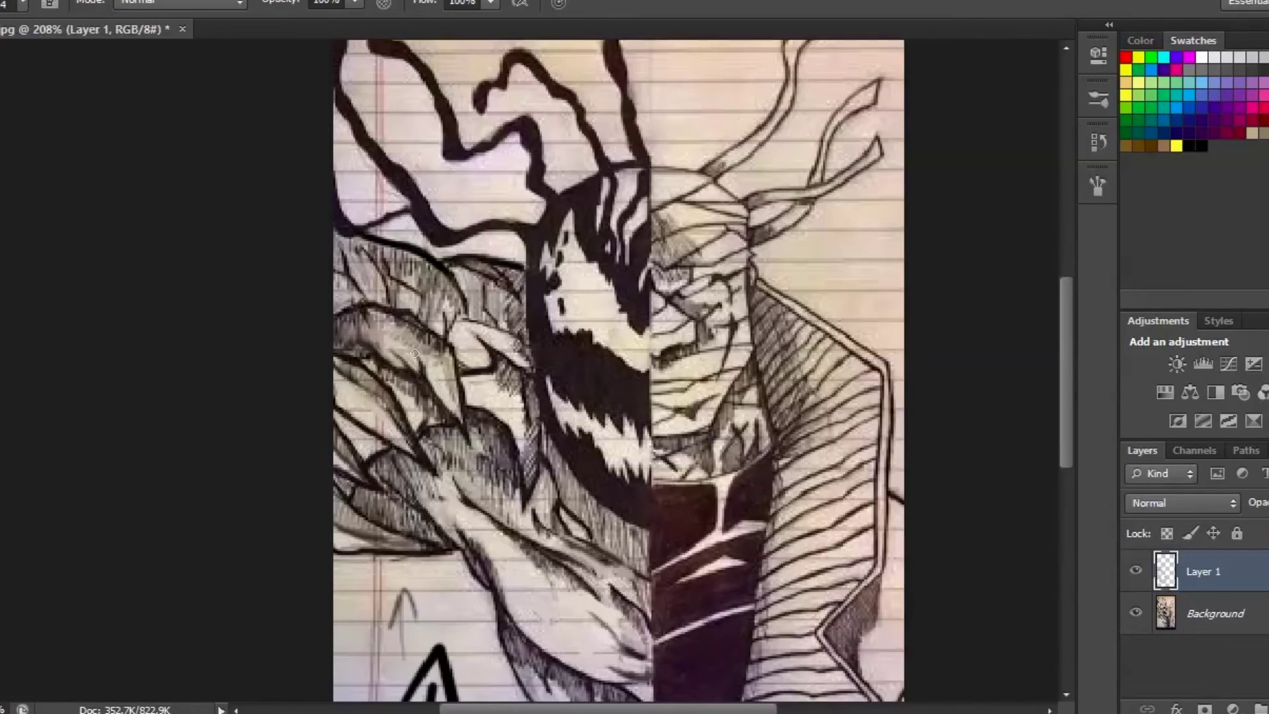
scroll(415, 353, down, 2)
scroll(384, 349, up, 5)
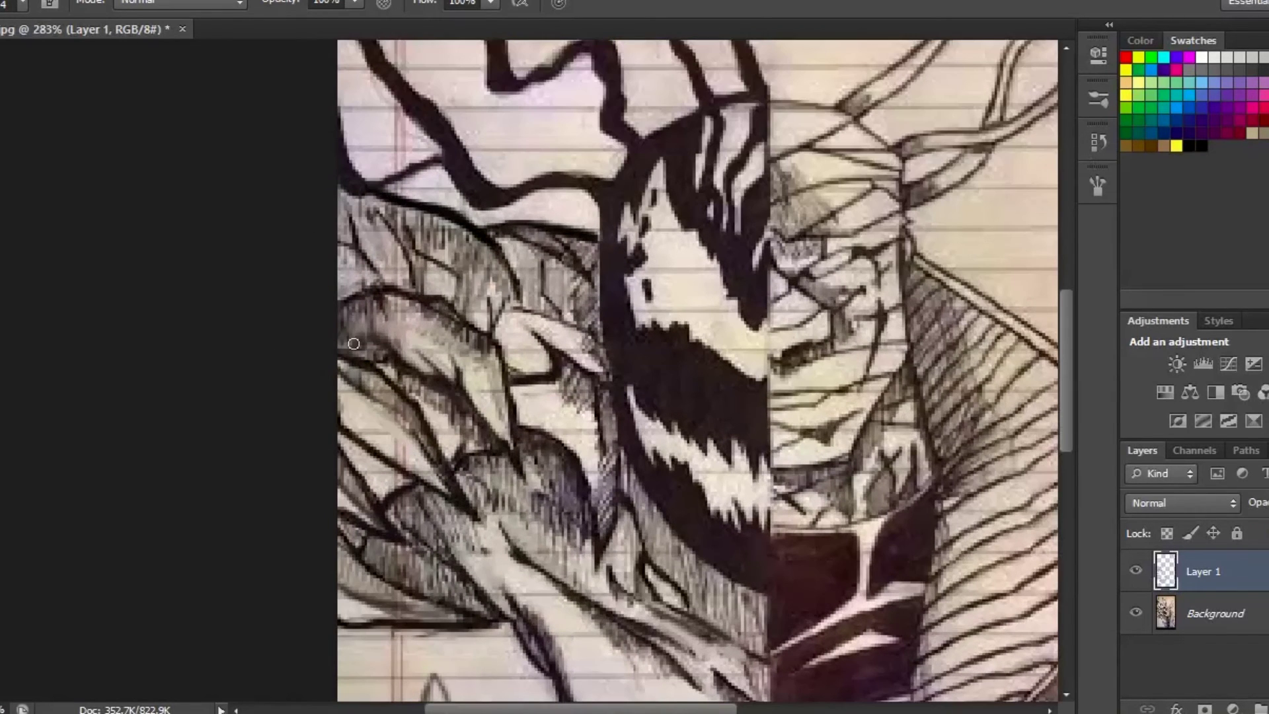
scroll(363, 340, down, 3)
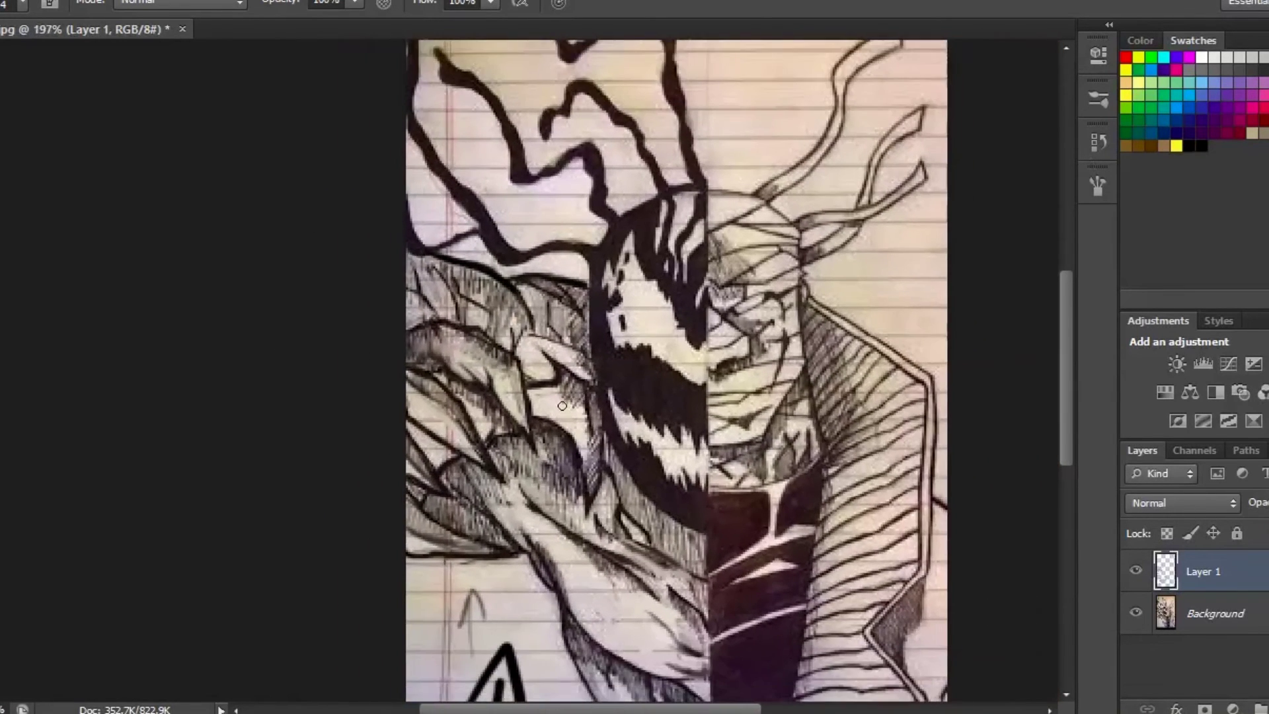
scroll(587, 416, up, 3)
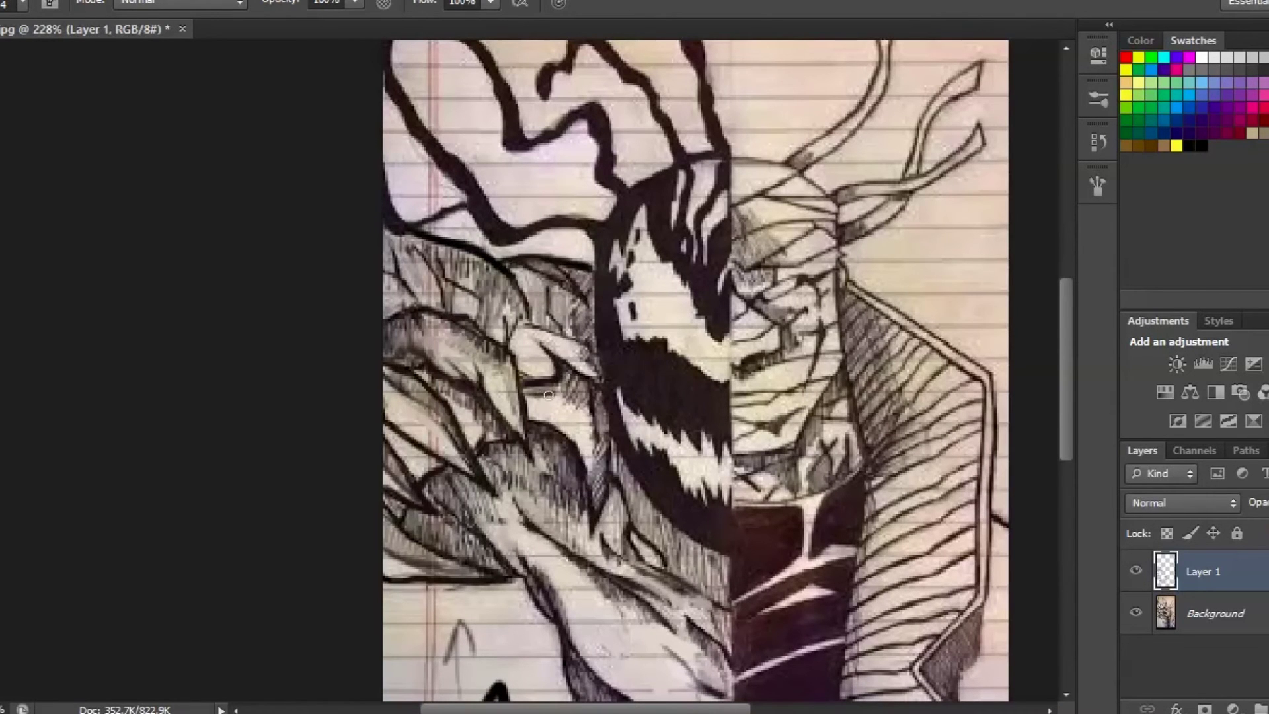
scroll(578, 407, down, 1)
scroll(578, 407, up, 2)
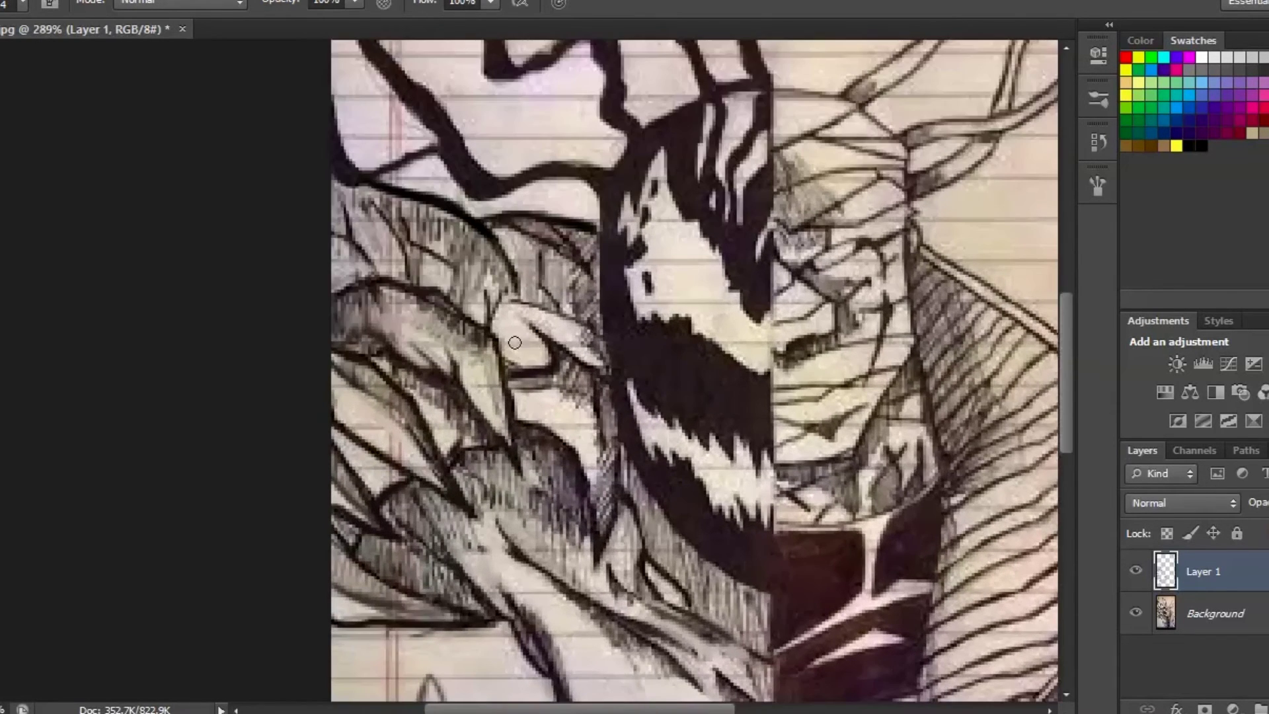
drag(506, 302, 518, 350)
mouse_move(520, 299)
mouse_down()
mouse_move(522, 353)
mouse_move(537, 361)
mouse_move(551, 330)
mouse_up()
mouse_move(553, 309)
mouse_down()
mouse_move(561, 334)
mouse_move(579, 340)
mouse_move(531, 359)
mouse_up()
drag(535, 336, 544, 357)
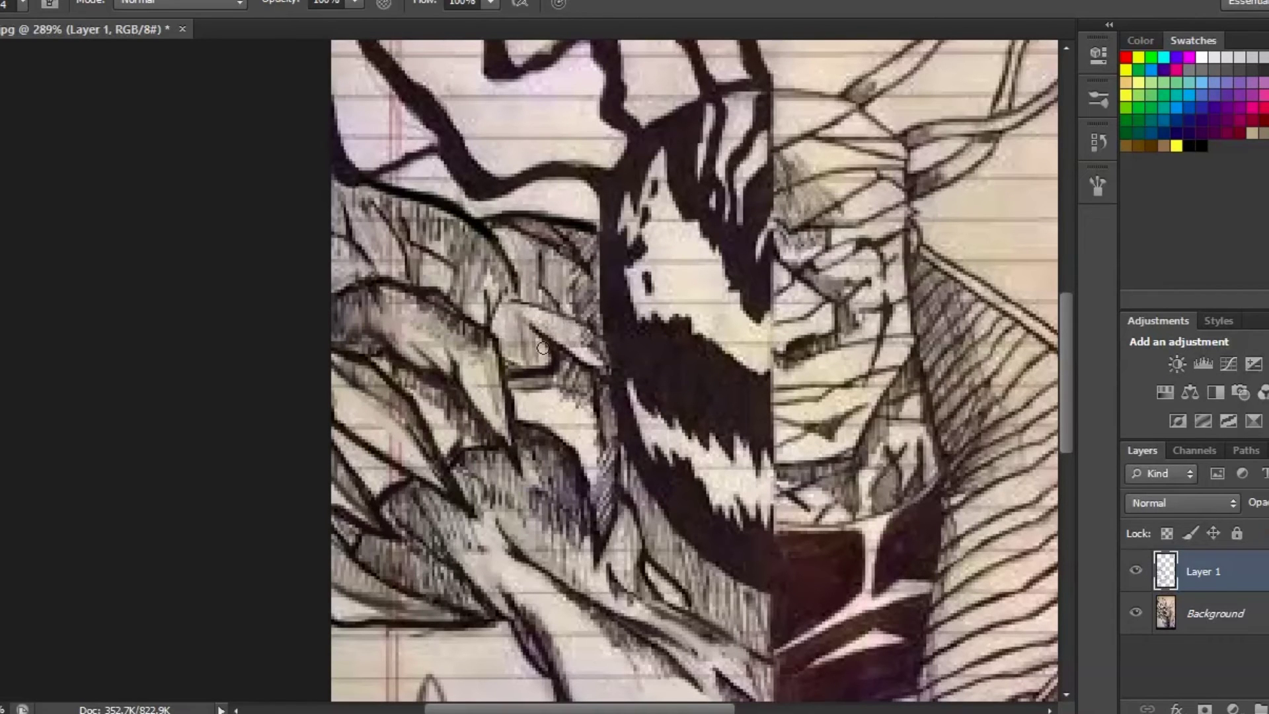
Add short shading strokes to the folded shoulder muscle beside the black mask.
drag(548, 301, 575, 345)
drag(577, 319, 592, 355)
scroll(568, 410, down, 3)
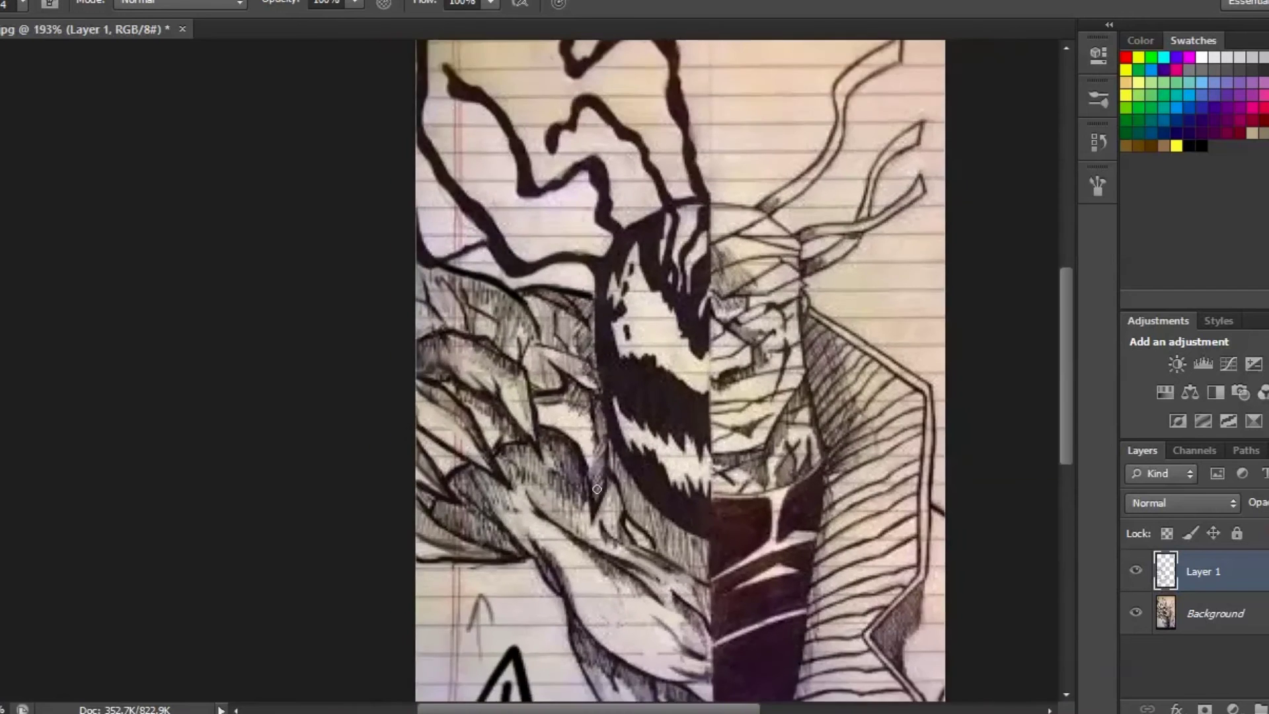
Examine the whole drawing, comparing the shaded arm and mask with the bandaged face and striped coat.
scroll(595, 539, up, 3)
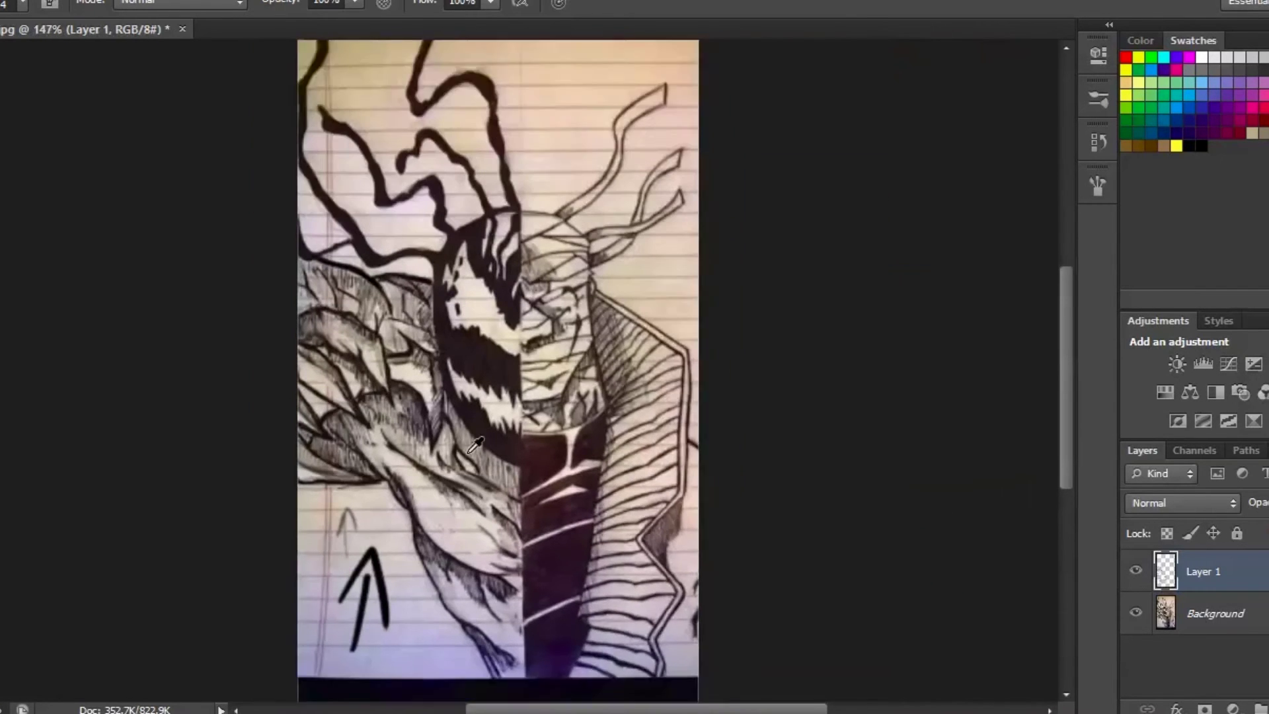
scroll(419, 317, down, 3)
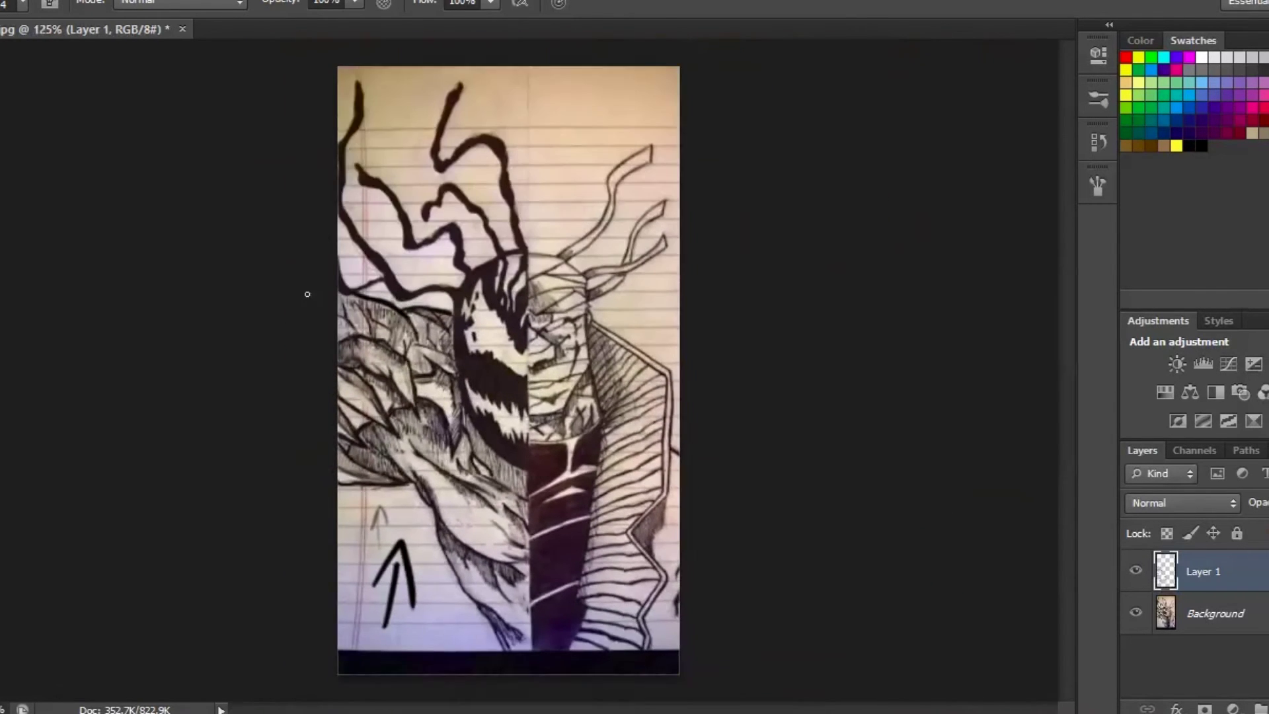
scroll(340, 297, up, 1)
scroll(390, 333, up, 2)
mouse_move(560, 483)
mouse_down()
mouse_move(535, 294)
mouse_move(498, 357)
mouse_up()
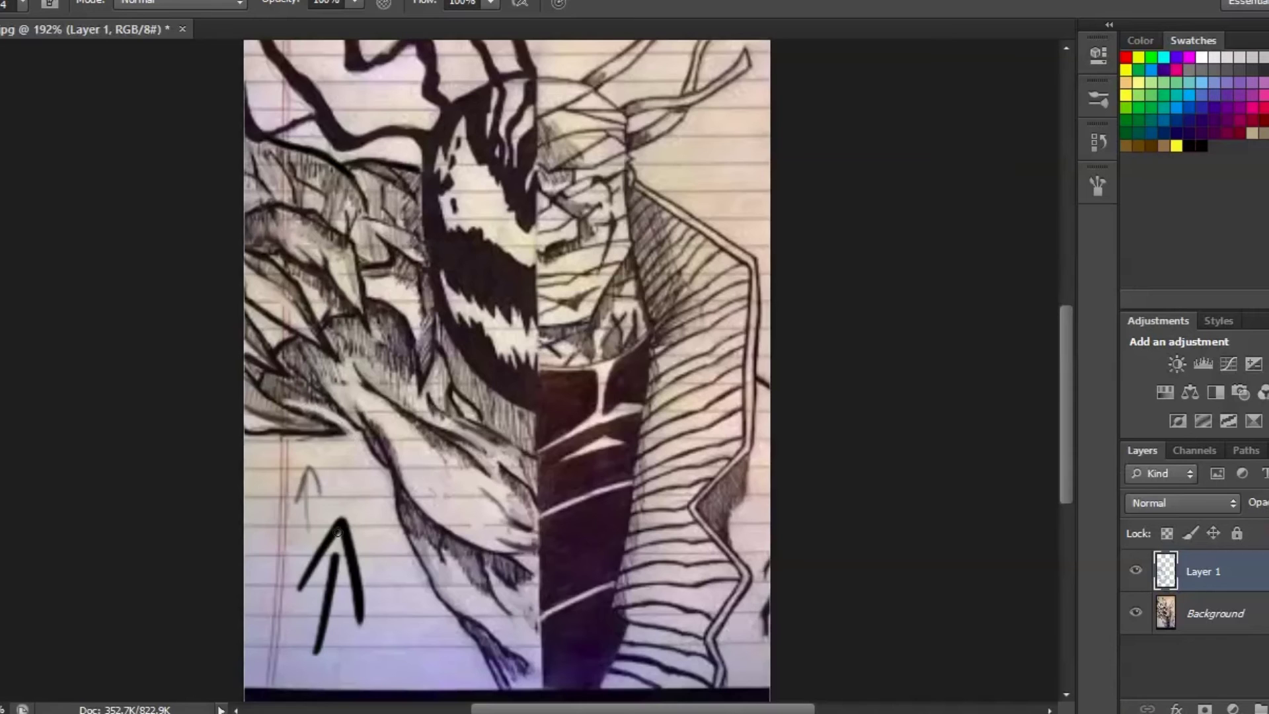
scroll(391, 565, down, 4)
scroll(473, 545, up, 3)
drag(590, 321, 461, 365)
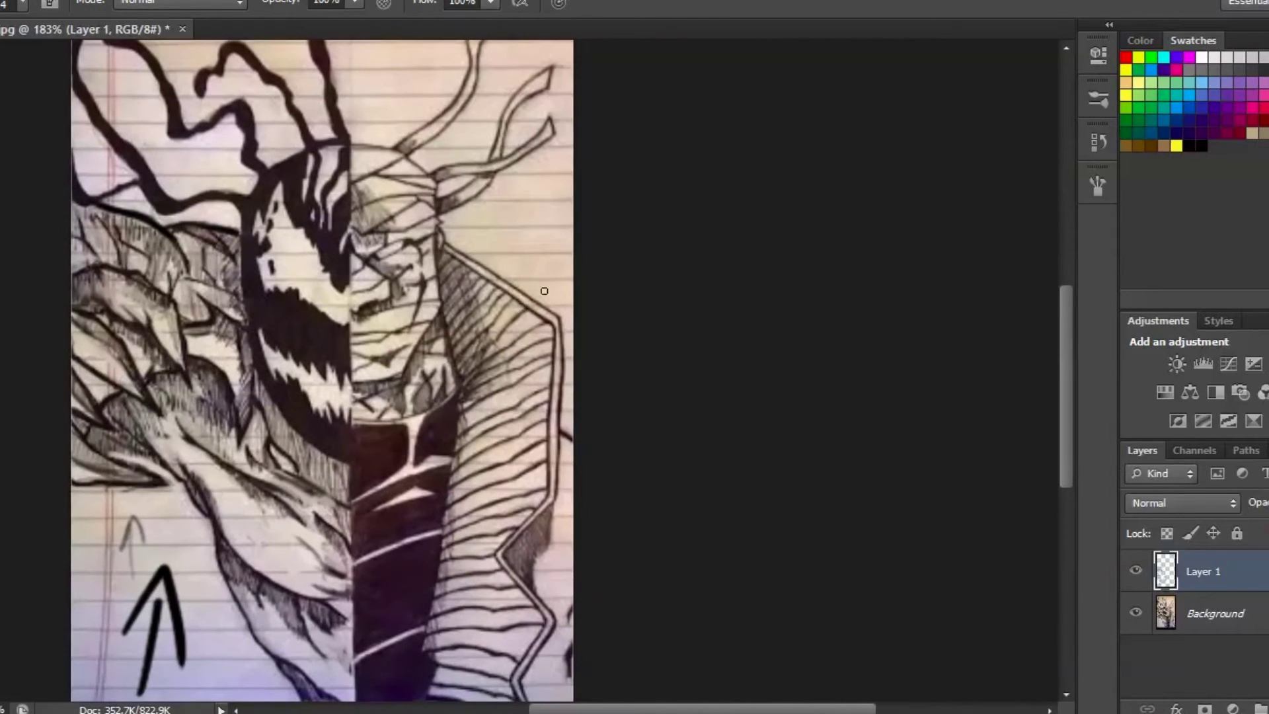
scroll(512, 340, down, 5)
scroll(625, 377, up, 6)
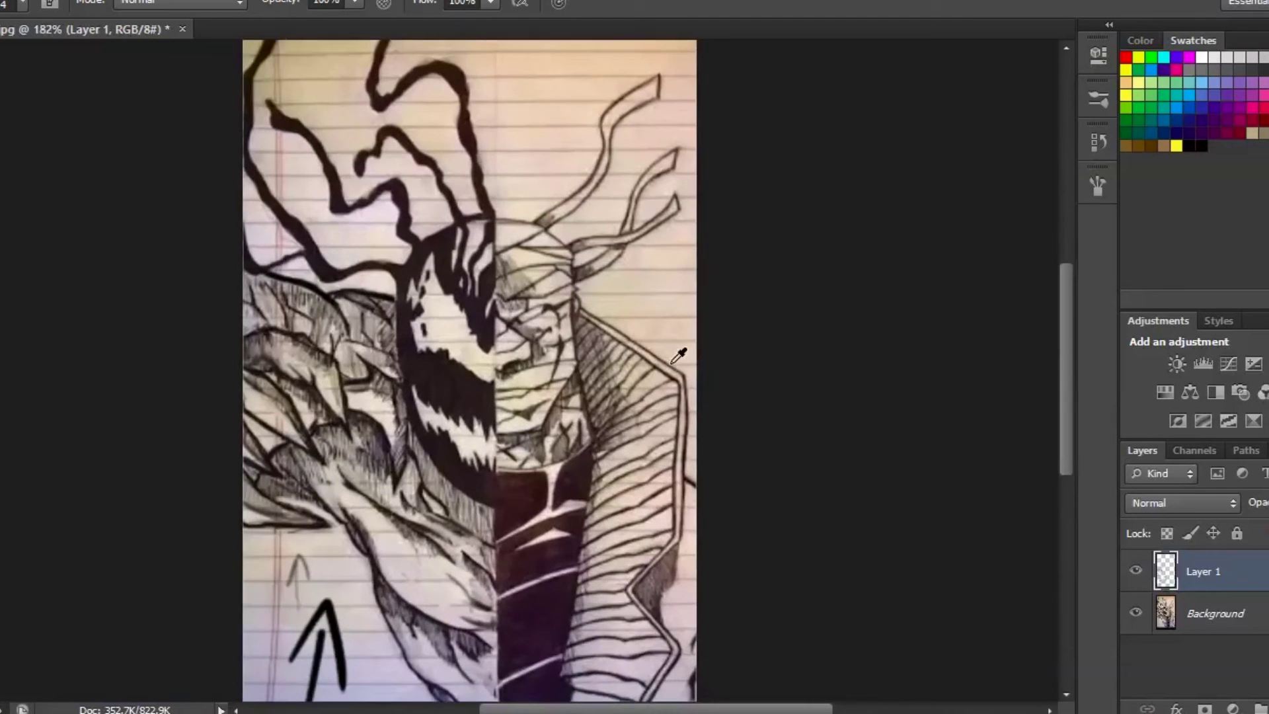
Sample the dark shirt tone, paint shadow strokes in the coat collar's hatching beside the neck, and reduce the brush size to 1.
scroll(645, 373, up, 2)
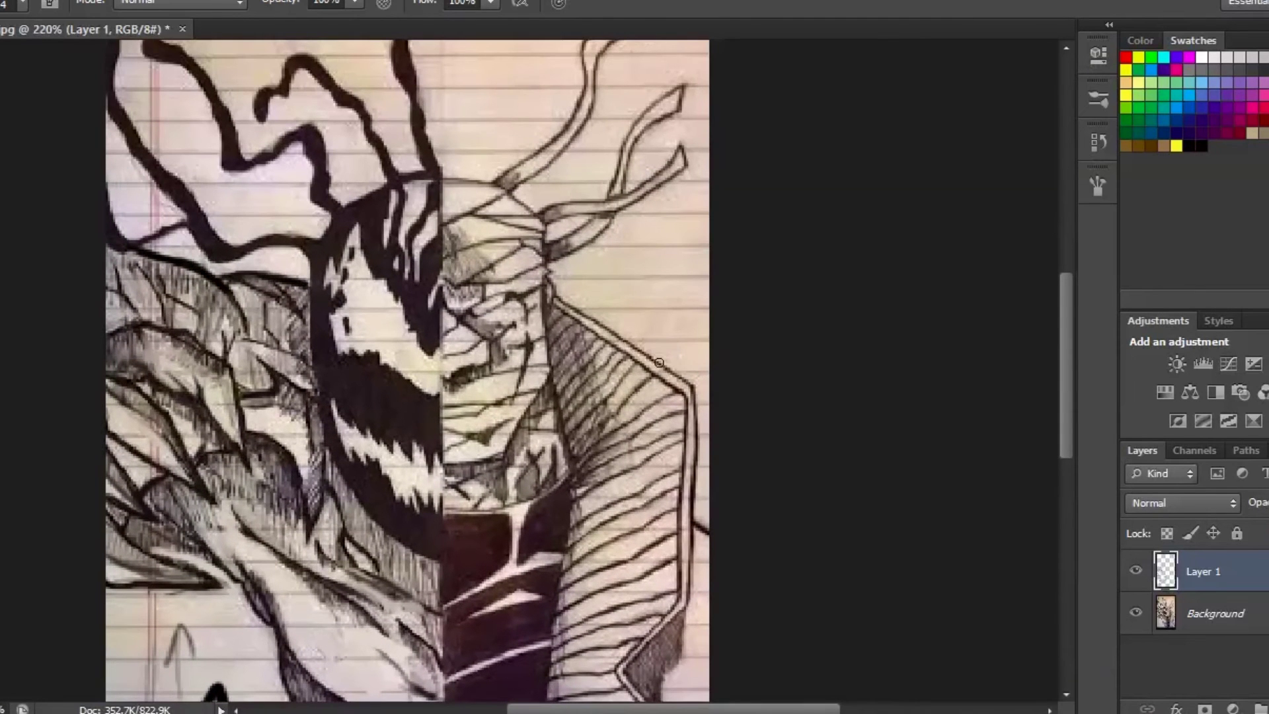
drag(660, 375, 604, 275)
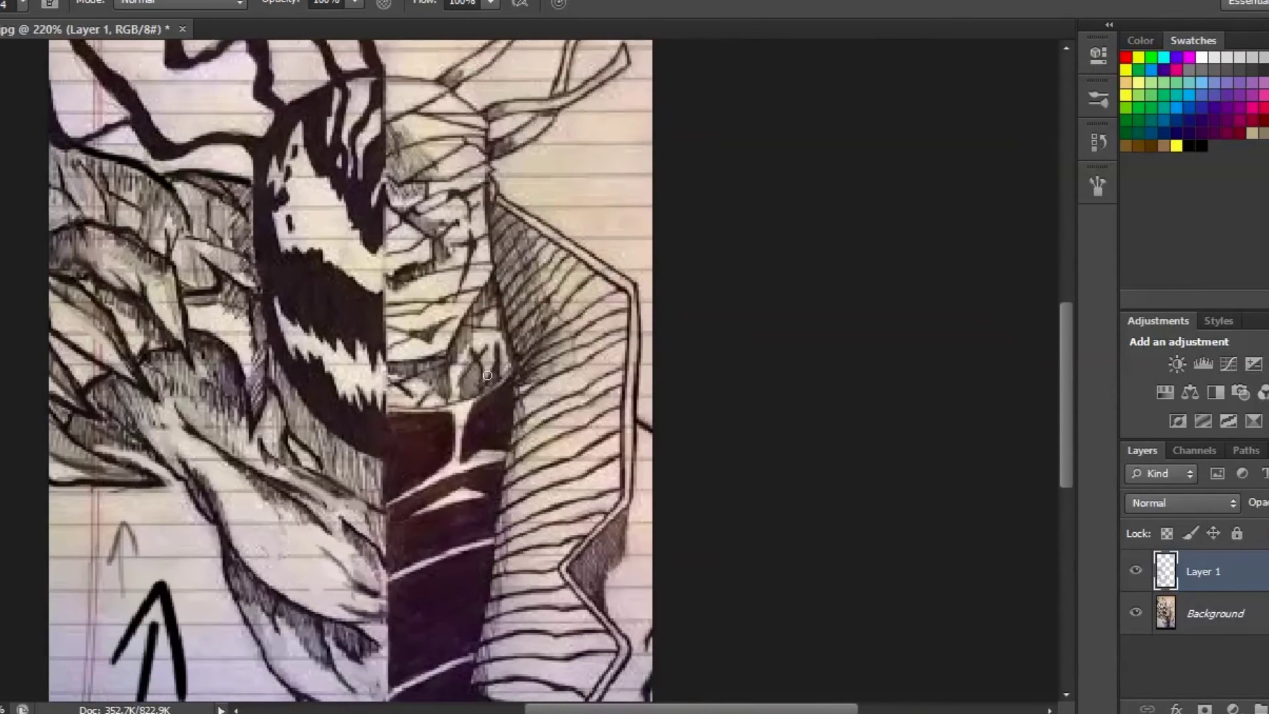
scroll(487, 376, up, 3)
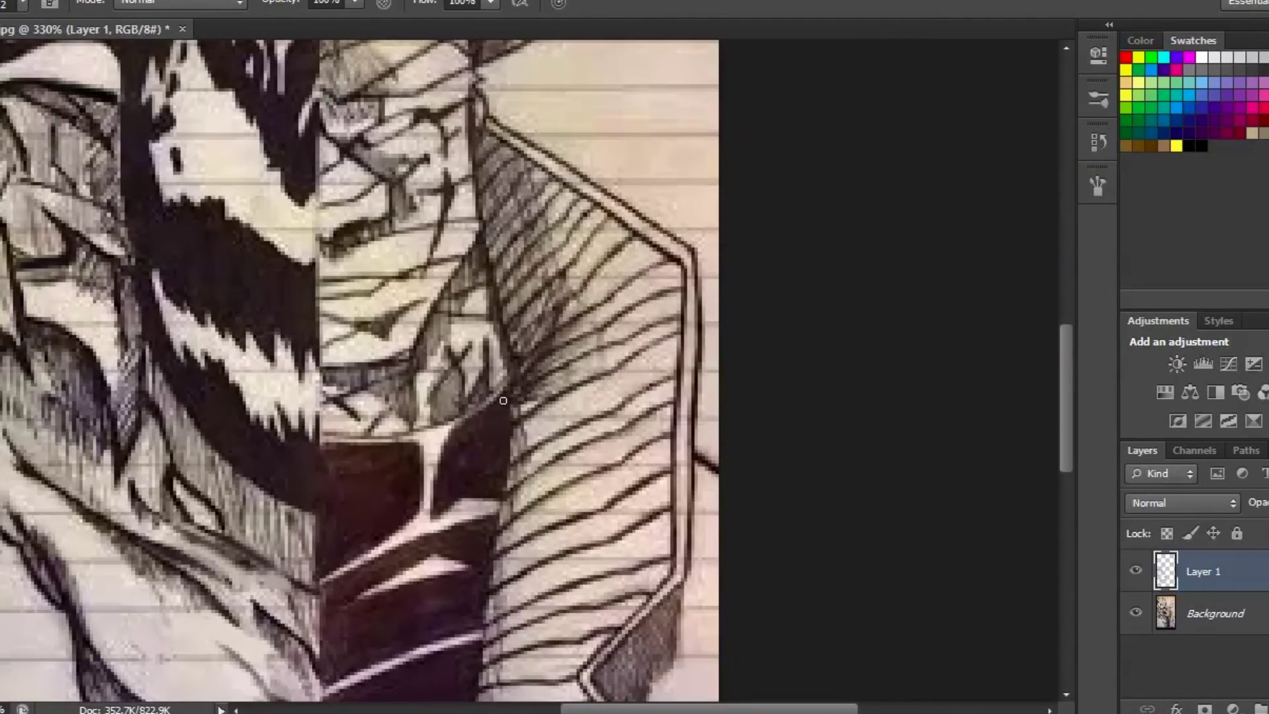
drag(549, 343, 559, 294)
alt+click(491, 422)
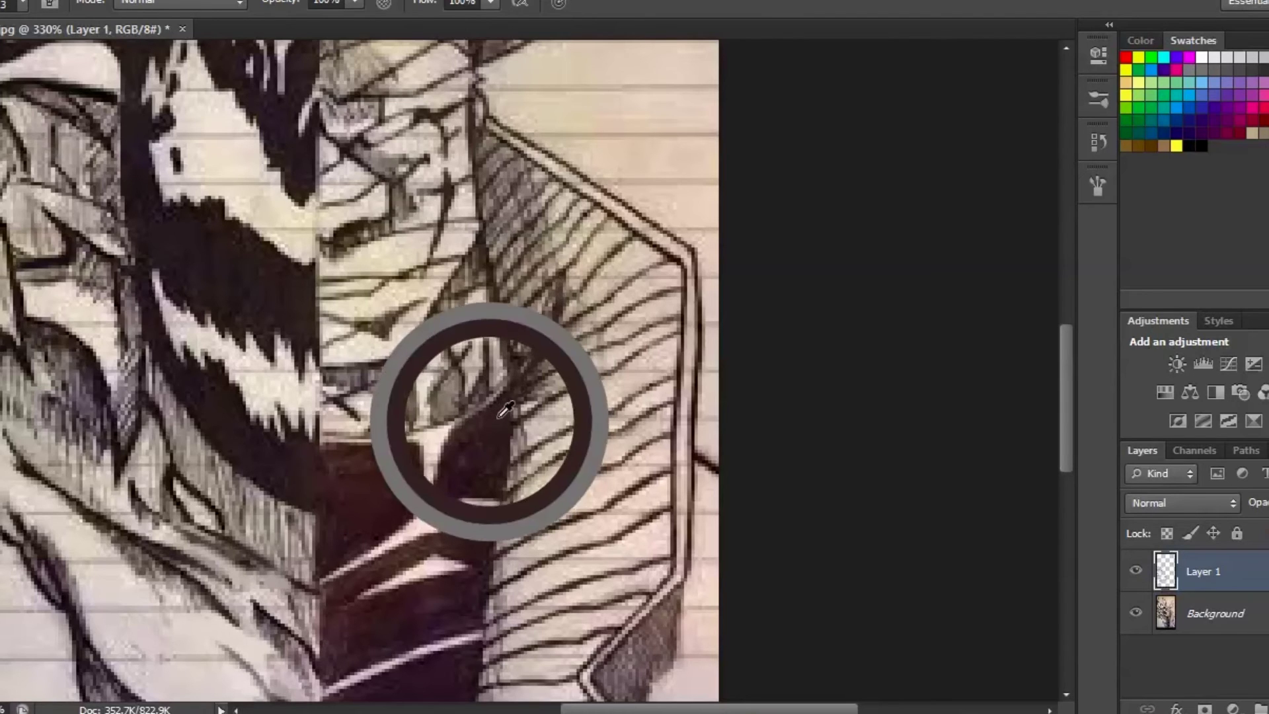
mouse_move(558, 271)
mouse_down()
mouse_move(521, 371)
mouse_move(532, 314)
mouse_move(523, 371)
mouse_up()
key([)
key([)
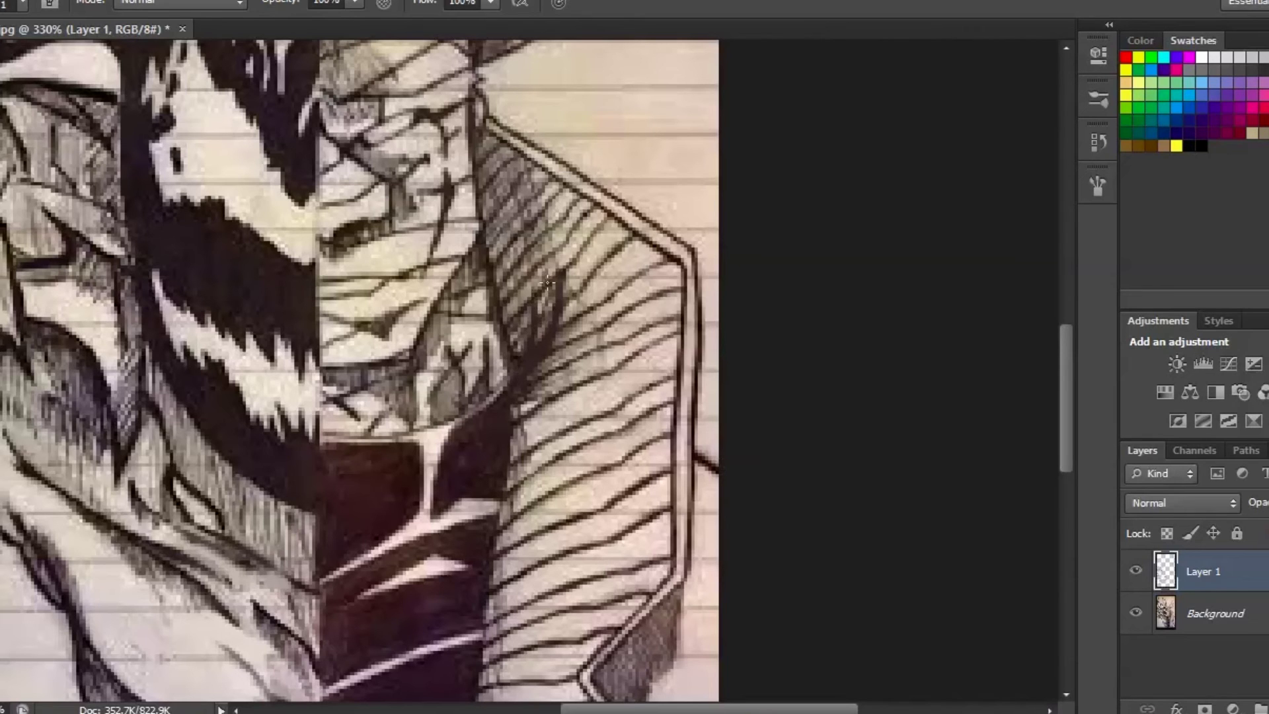
Sample a tone beside the pale pointed highlight on the dark shirt and trim the highlight's lower edge with a thin dark stroke.
scroll(522, 369, down, 5)
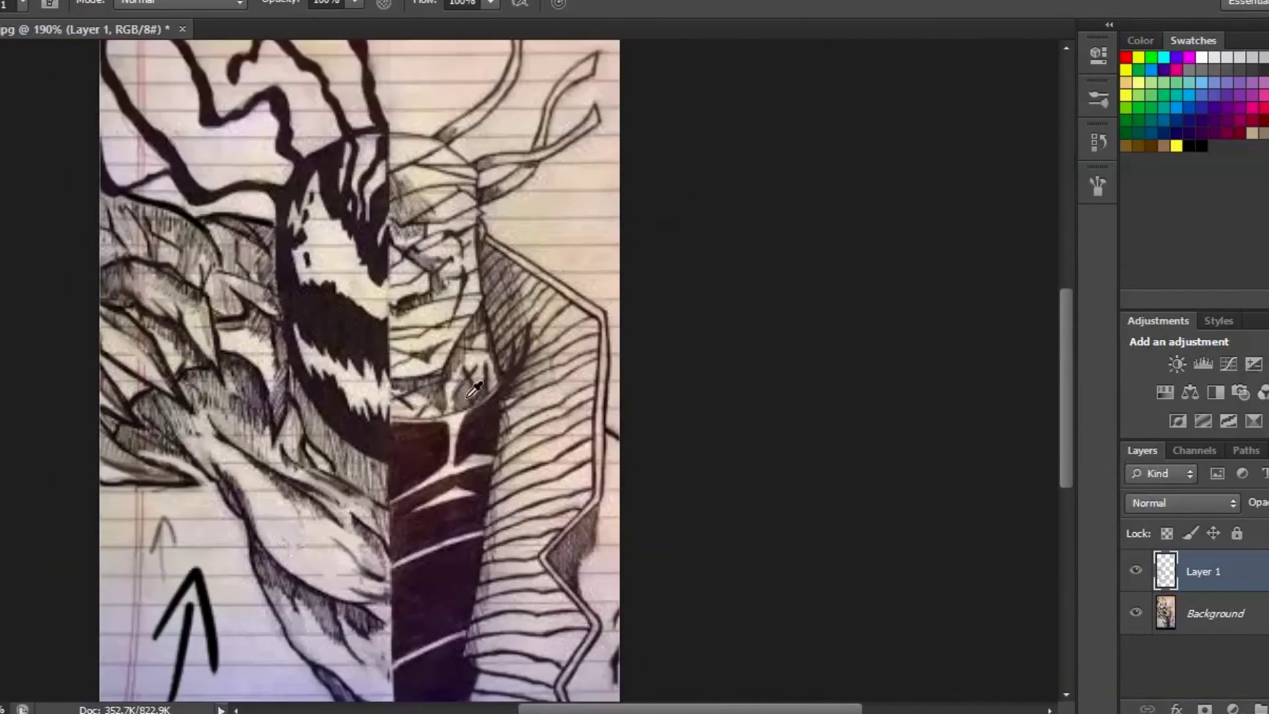
scroll(466, 396, up, 4)
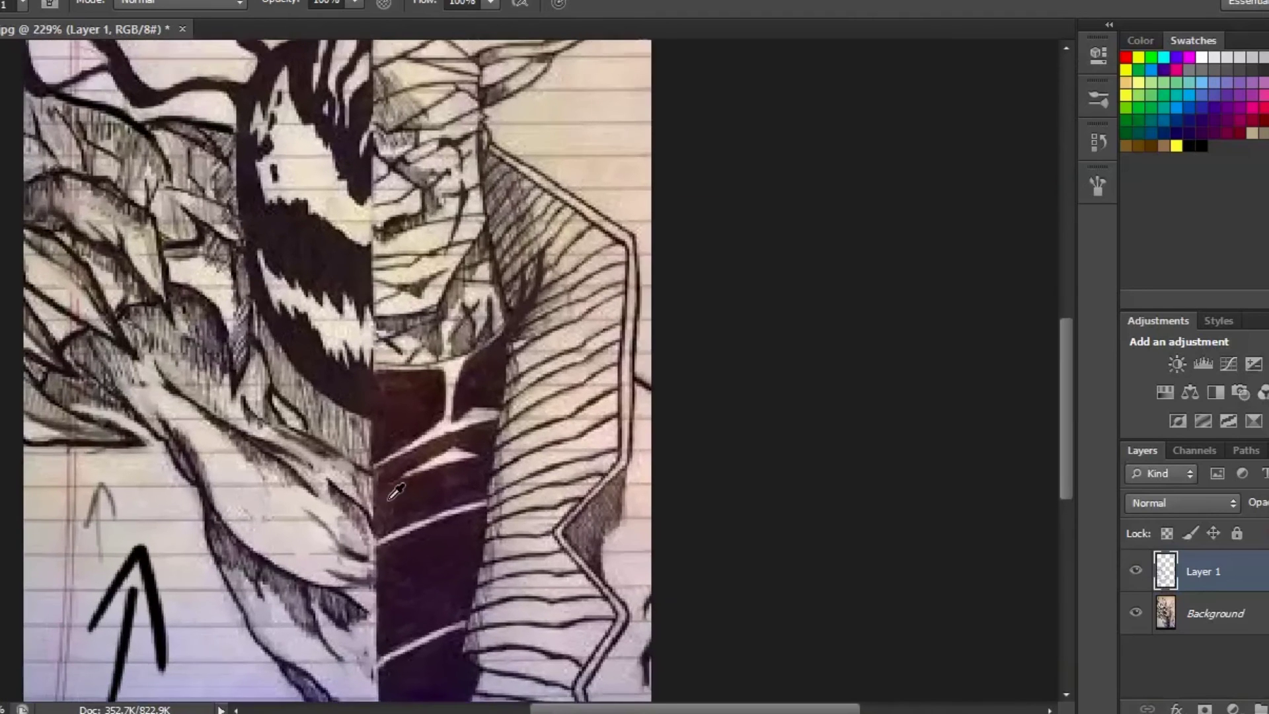
scroll(389, 499, up, 1)
alt+click(468, 465)
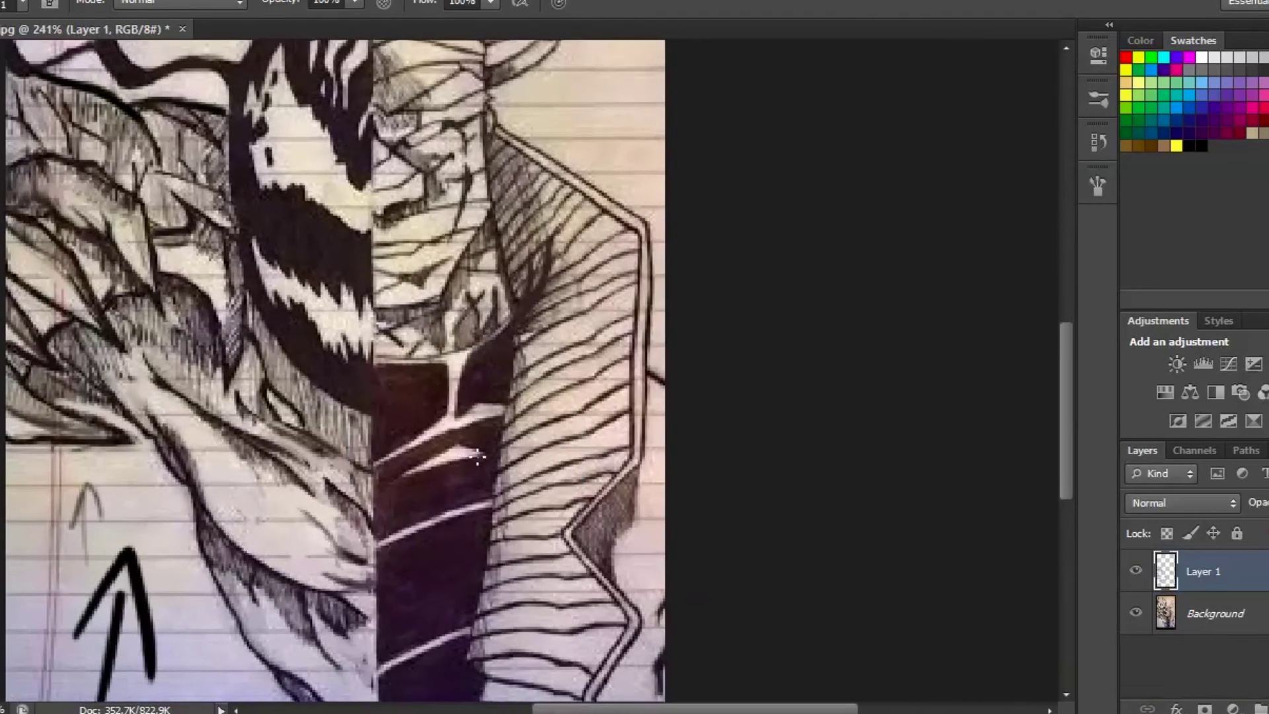
drag(475, 455, 418, 485)
Look over the bandaged face, the neck and the striped coat lapel for areas that still need rework.
scroll(418, 486, down, 3)
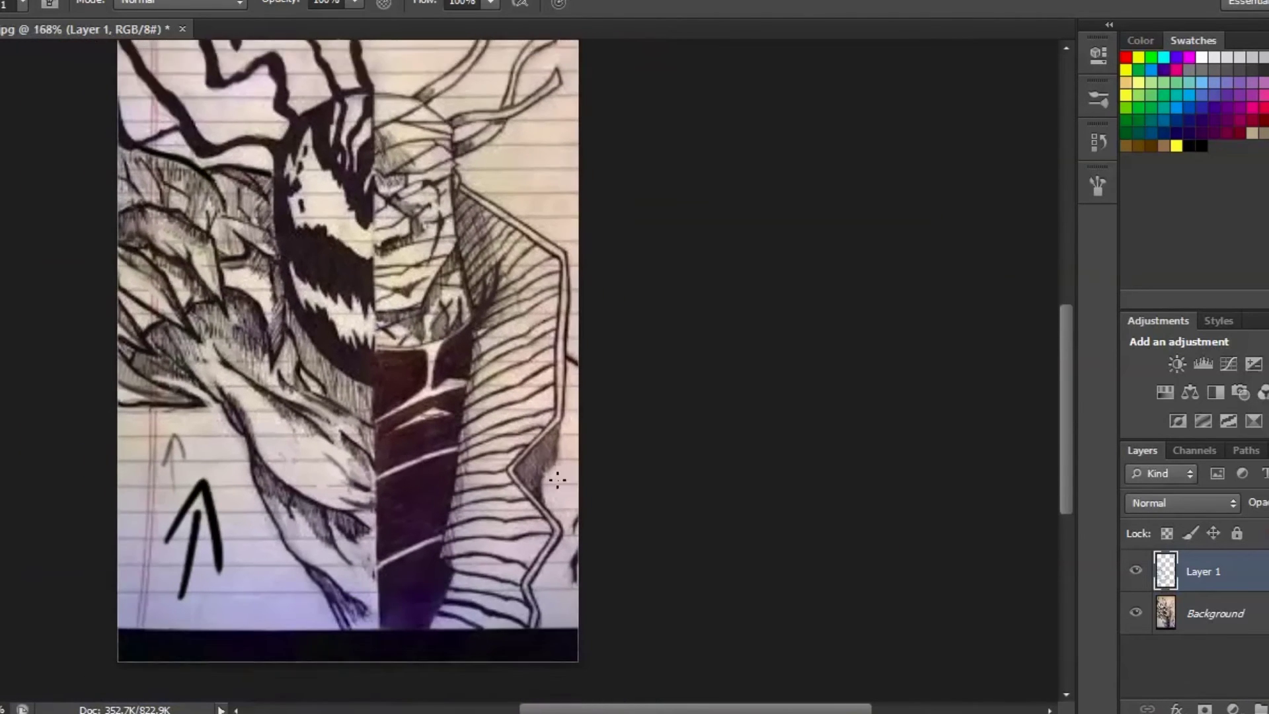
scroll(558, 489, up, 2)
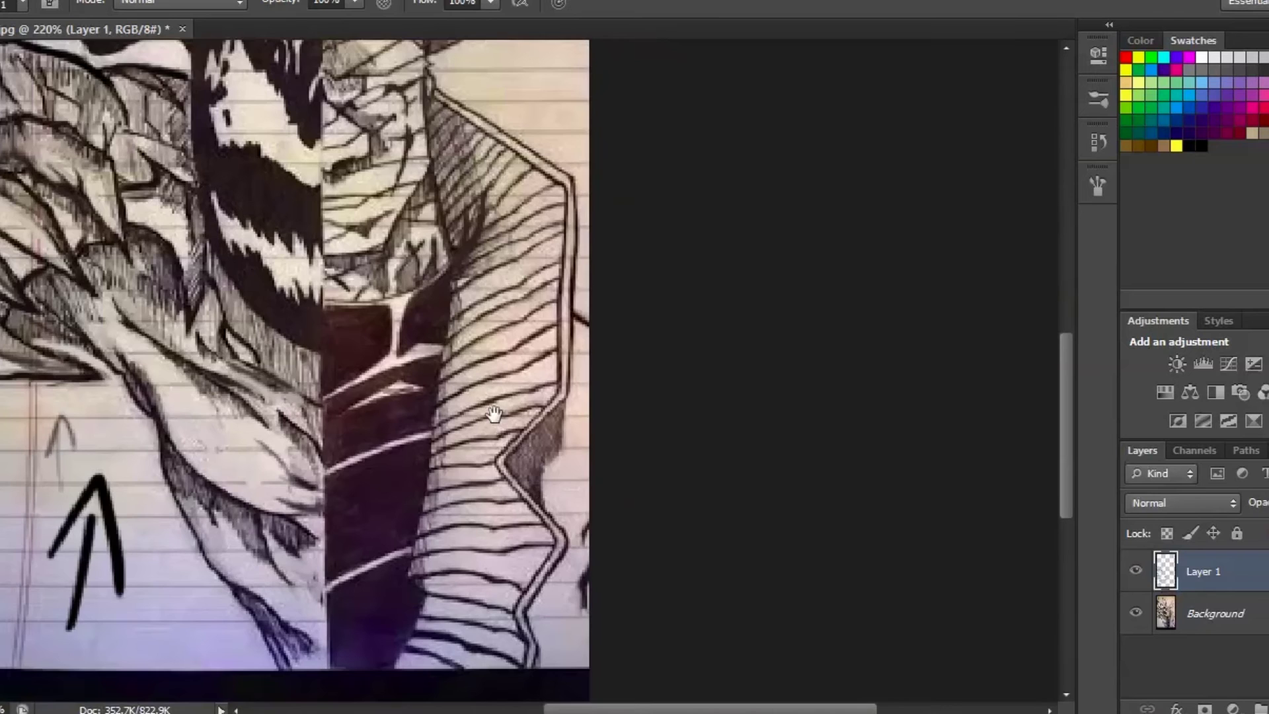
drag(496, 419, 447, 533)
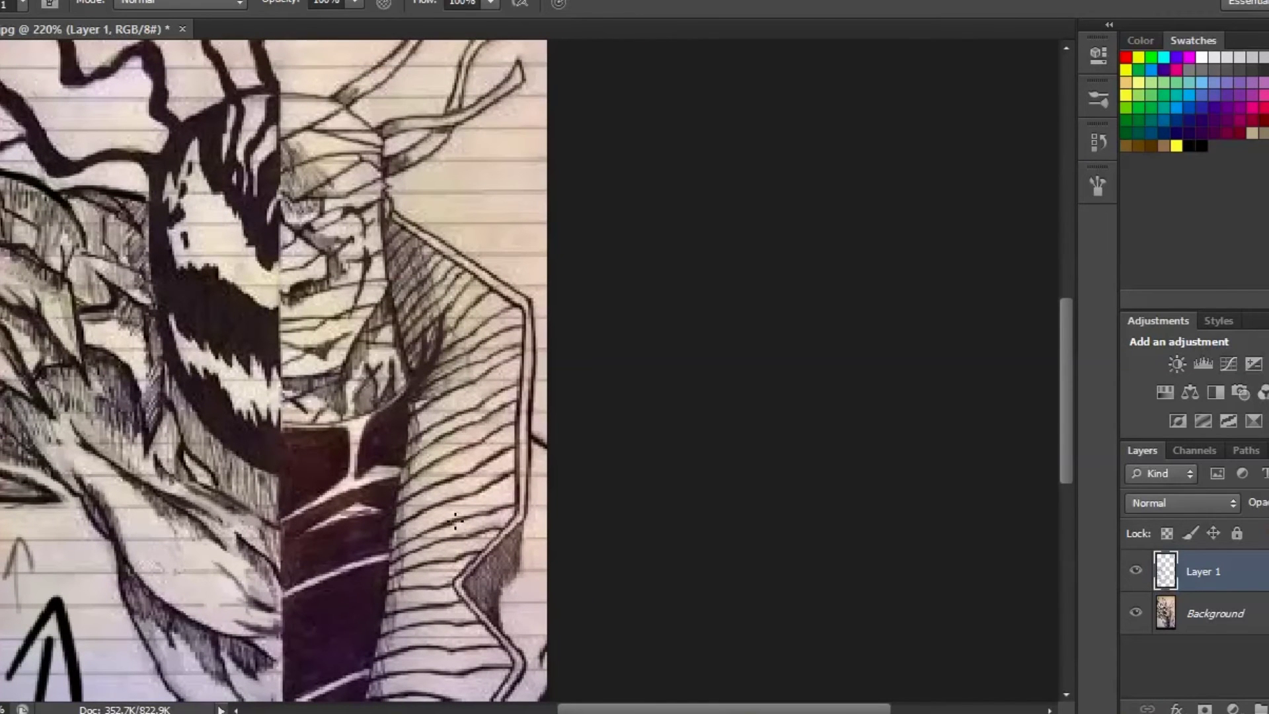
scroll(451, 305, down, 3)
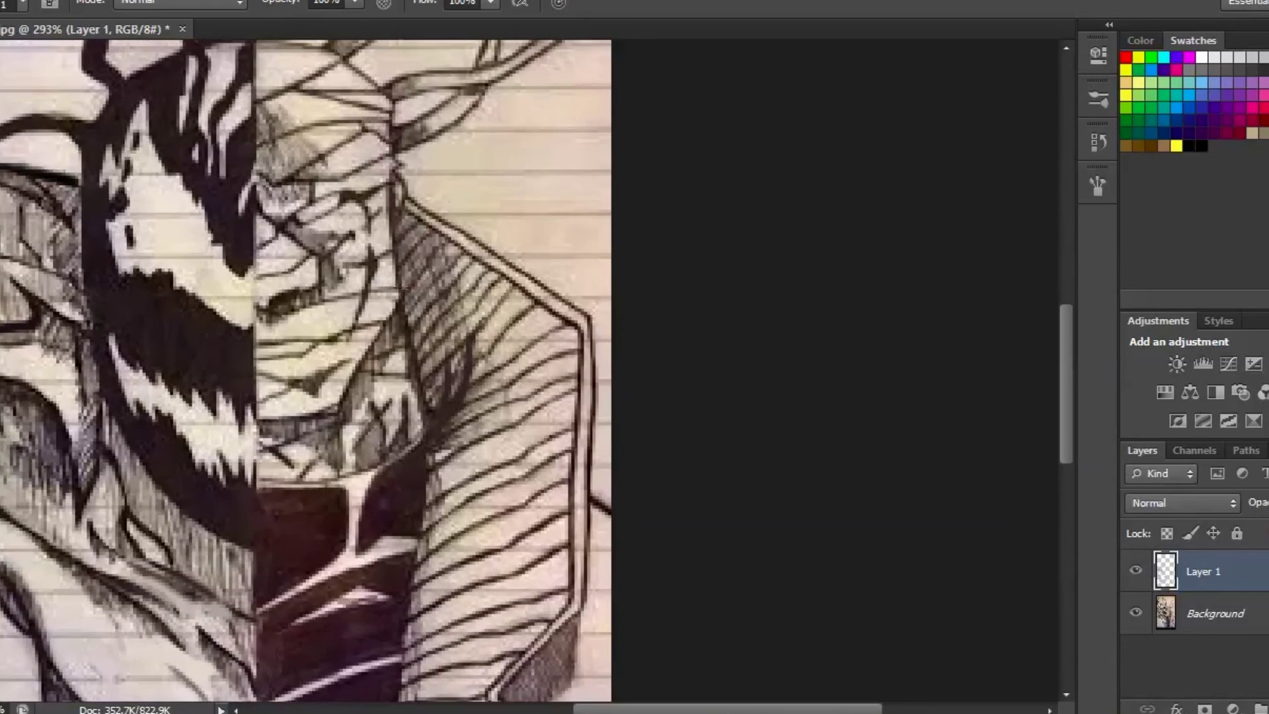
scroll(445, 320, down, 1)
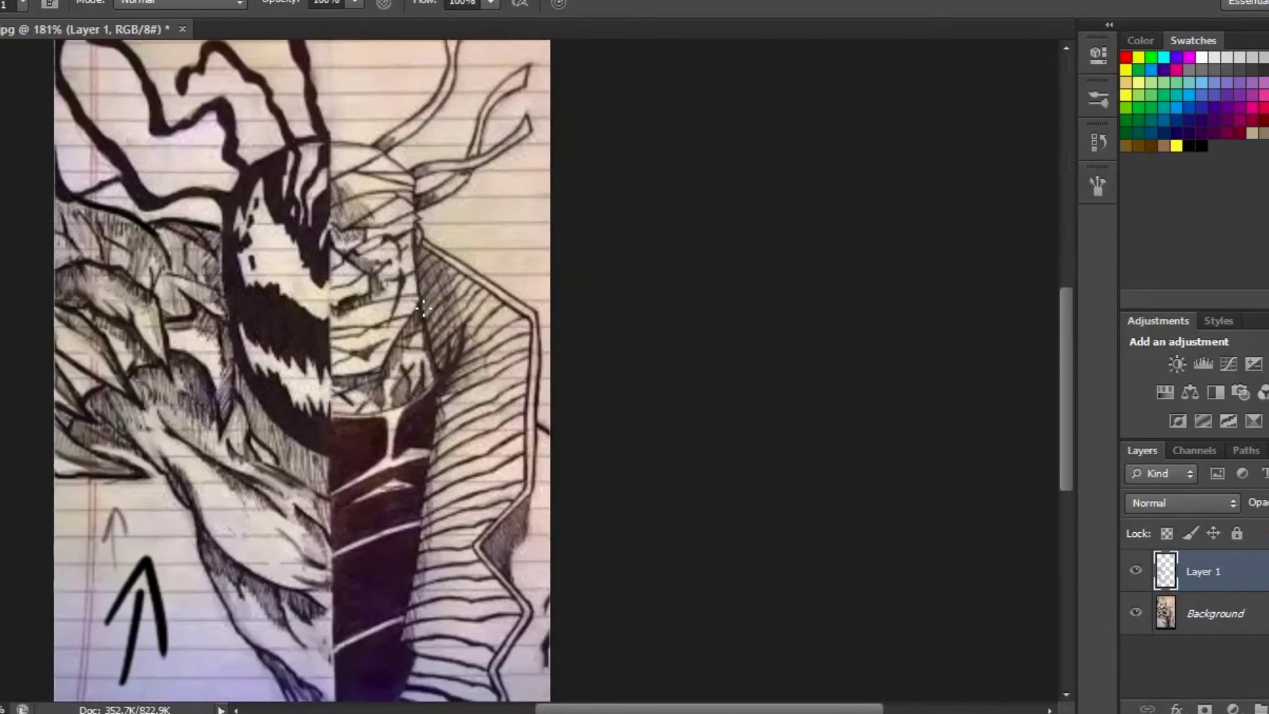
scroll(431, 353, up, 1)
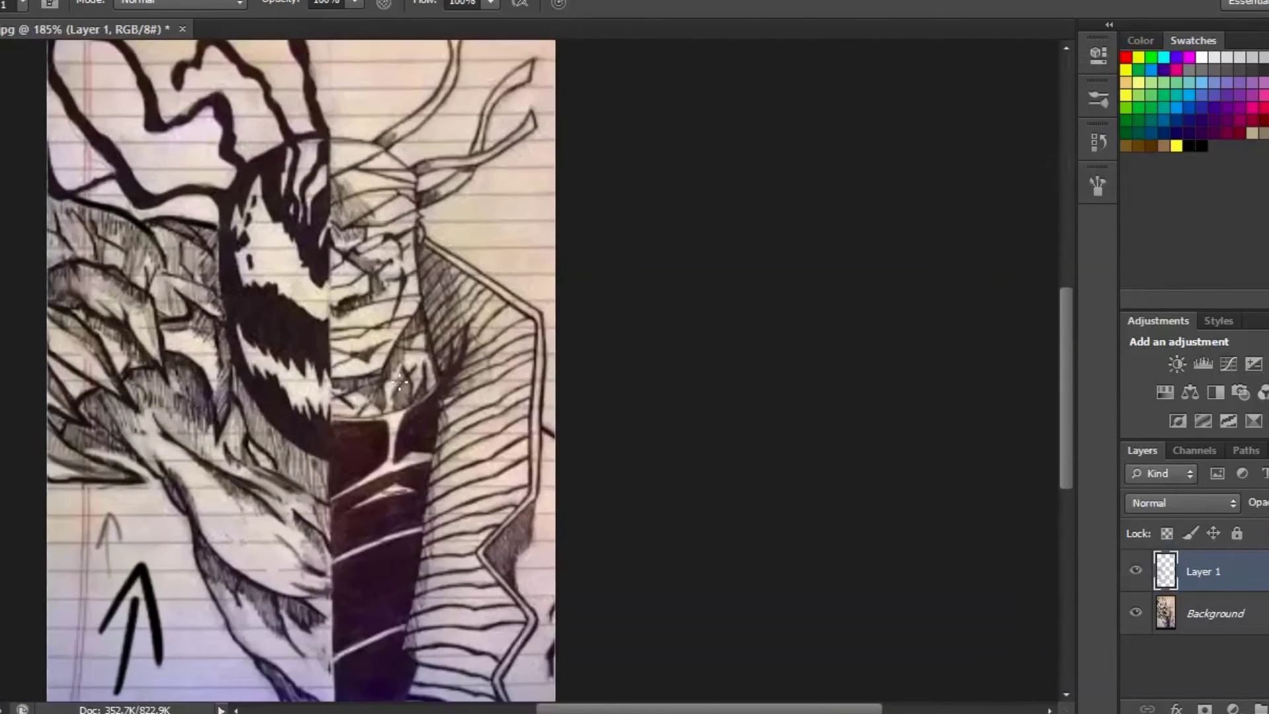
scroll(400, 382, up, 1)
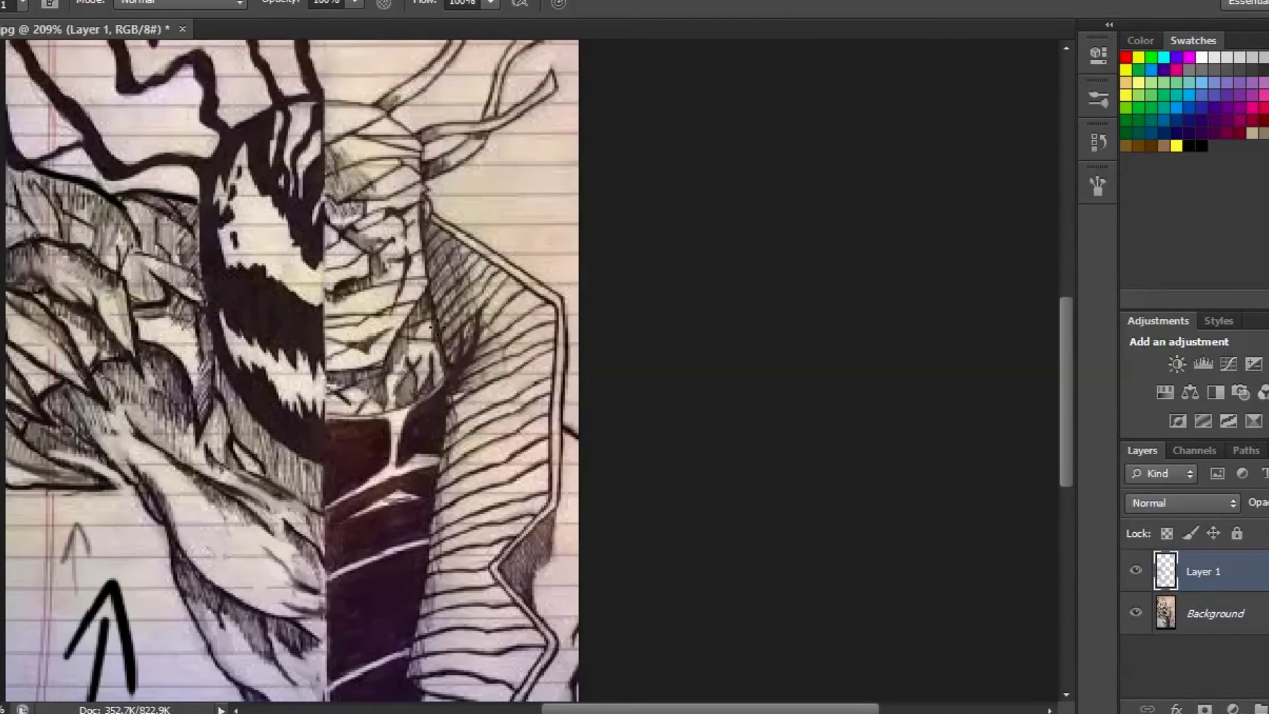
scroll(402, 344, down, 1)
scroll(476, 324, down, 1)
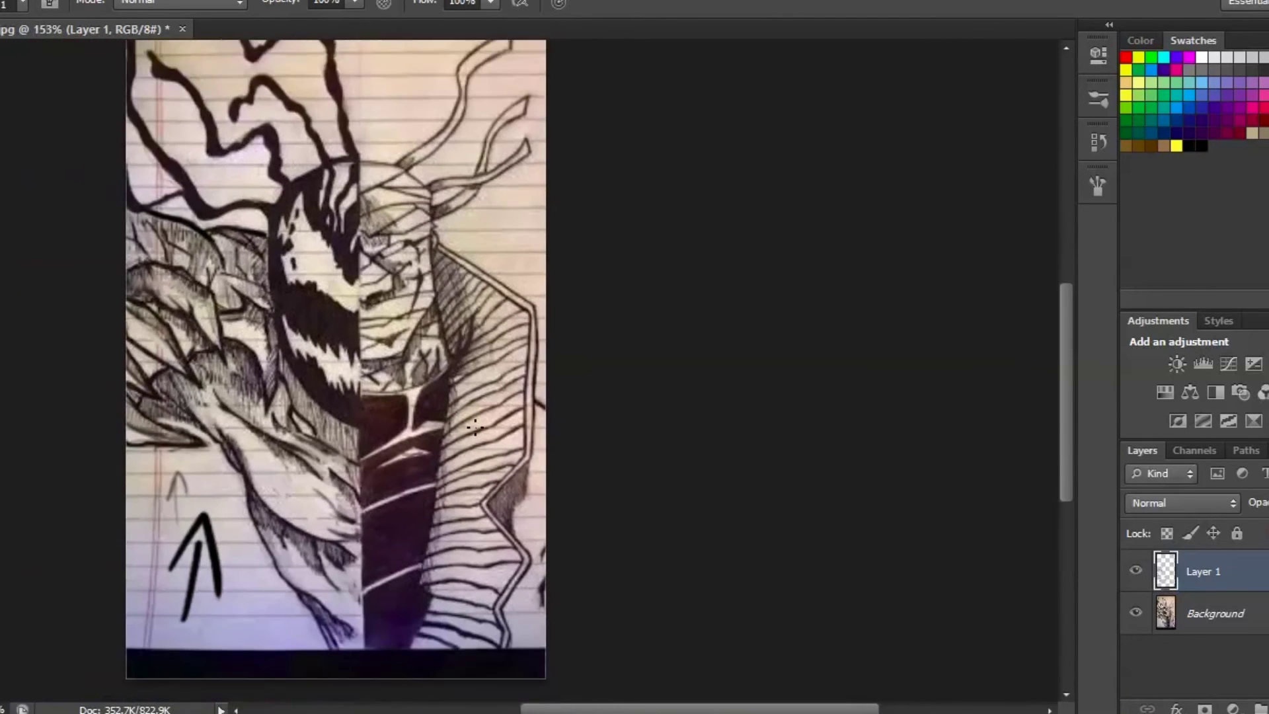
Set the brush size to 5 and darken the lower edge of the shirt where it meets the striped coat lapel.
scroll(416, 595, up, 2)
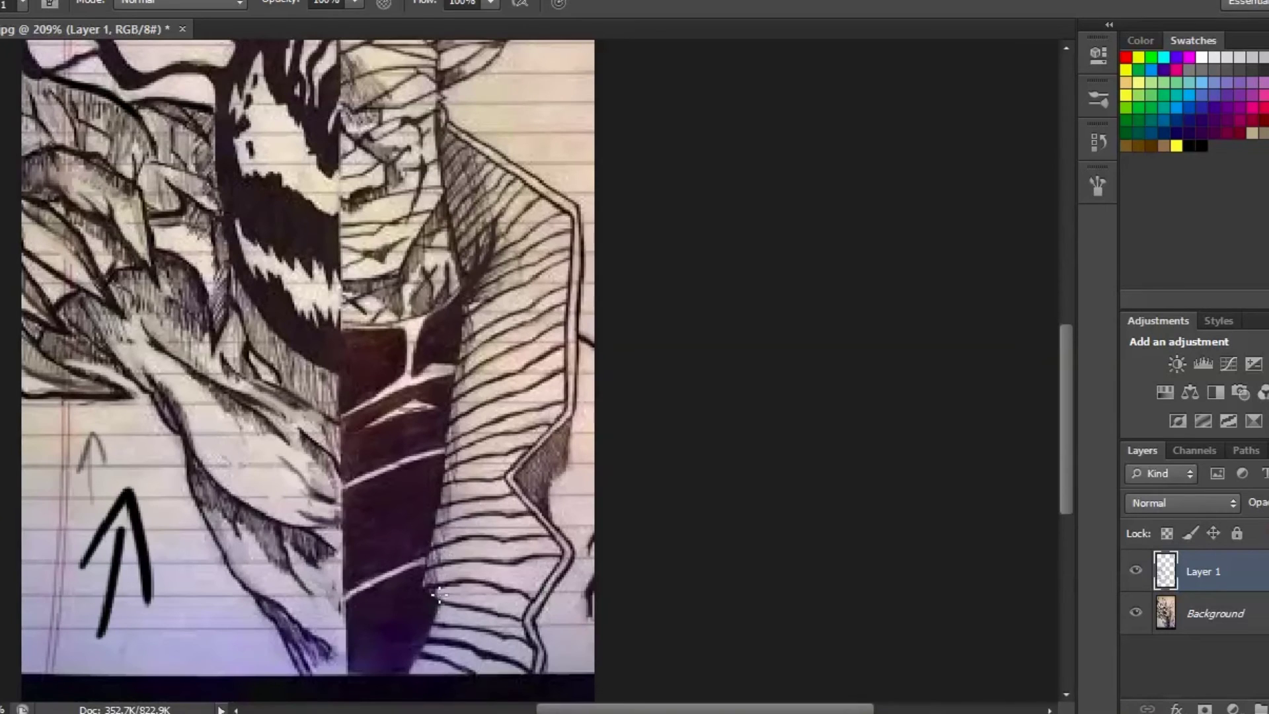
key(bracketright)
key(bracketright)
key(bracketright)
key(bracketright)
drag(431, 610, 448, 557)
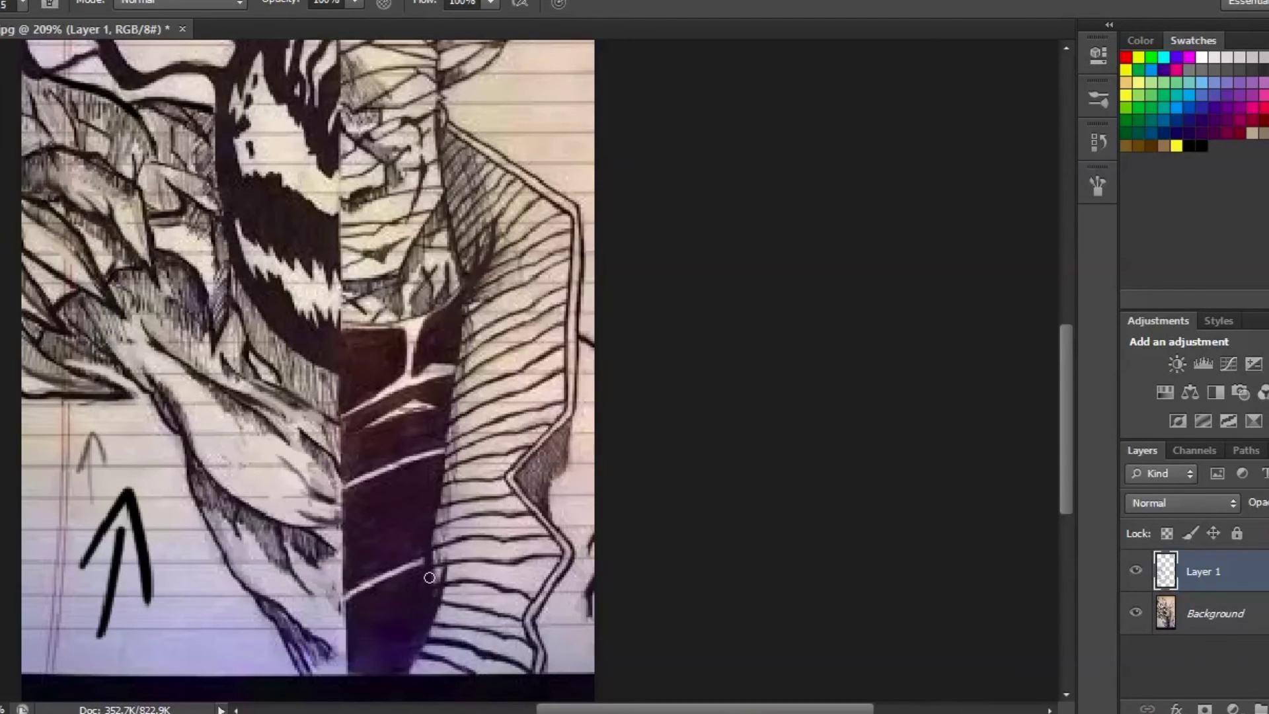
Examine the coat's outer edge, its shaded notch and the collar up to the face.
scroll(430, 578, down, 1)
scroll(520, 476, up, 2)
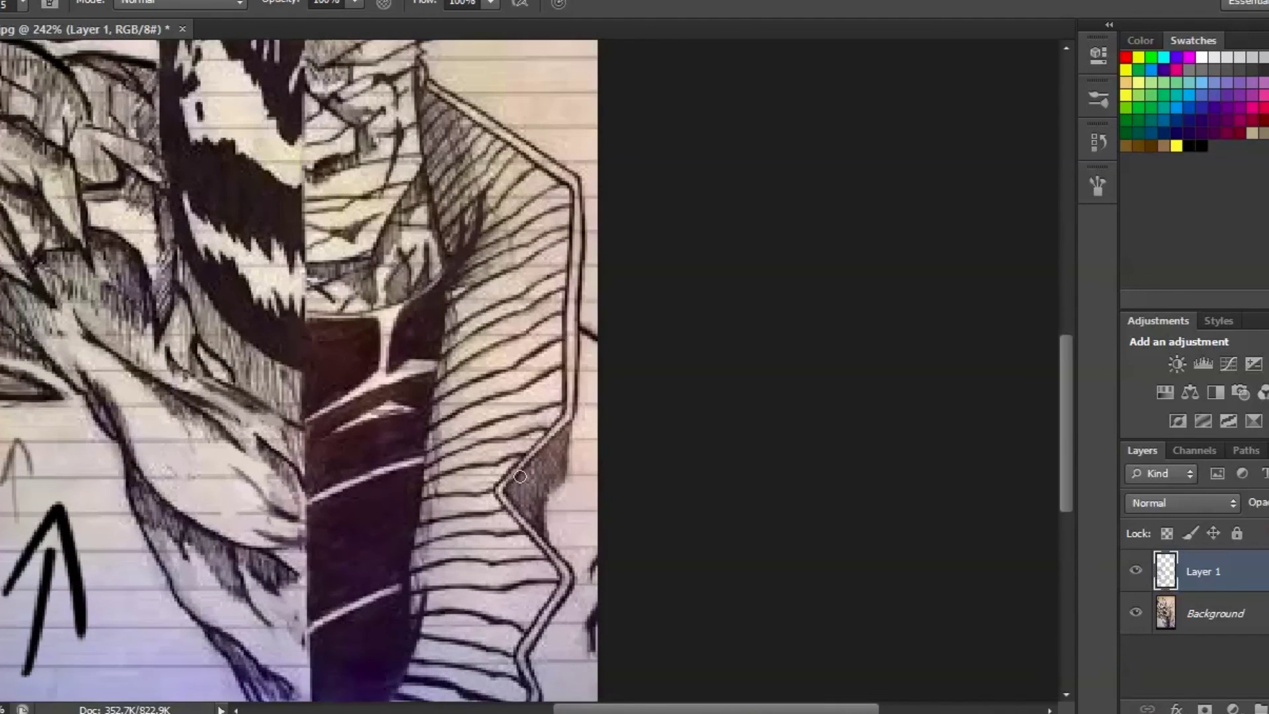
scroll(558, 433, down, 1)
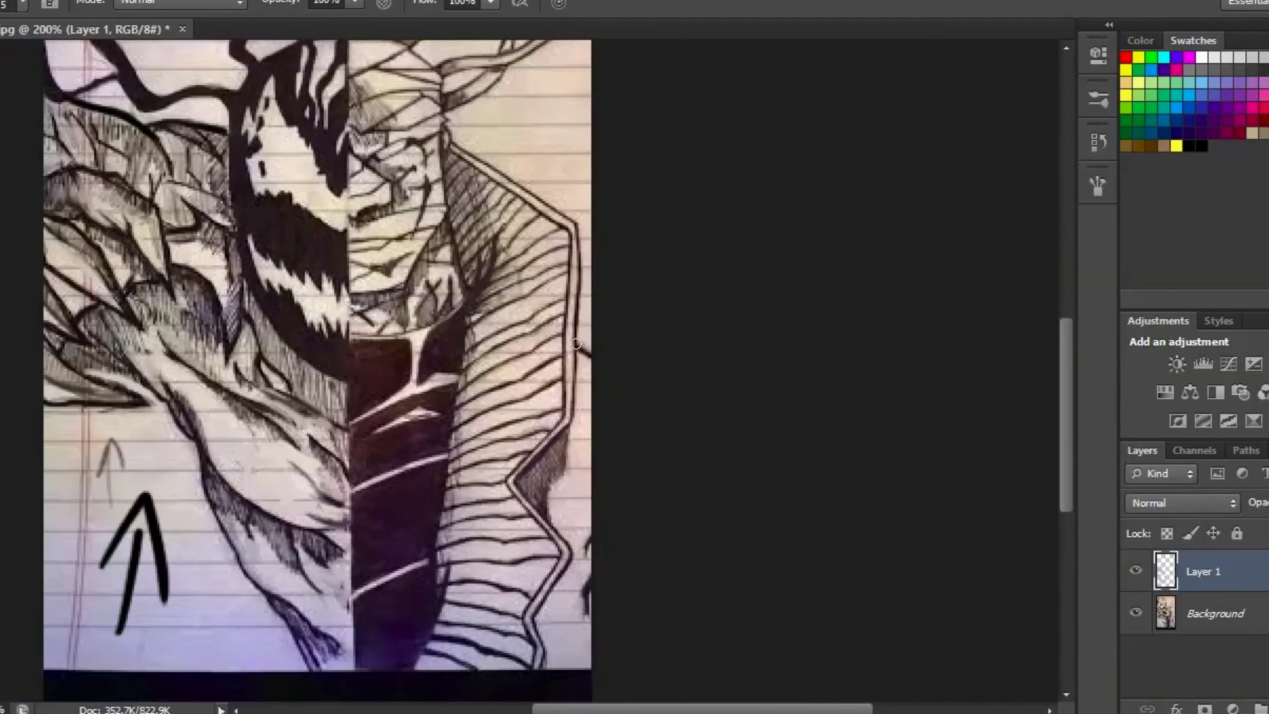
scroll(578, 351, down, 1)
scroll(565, 463, up, 2)
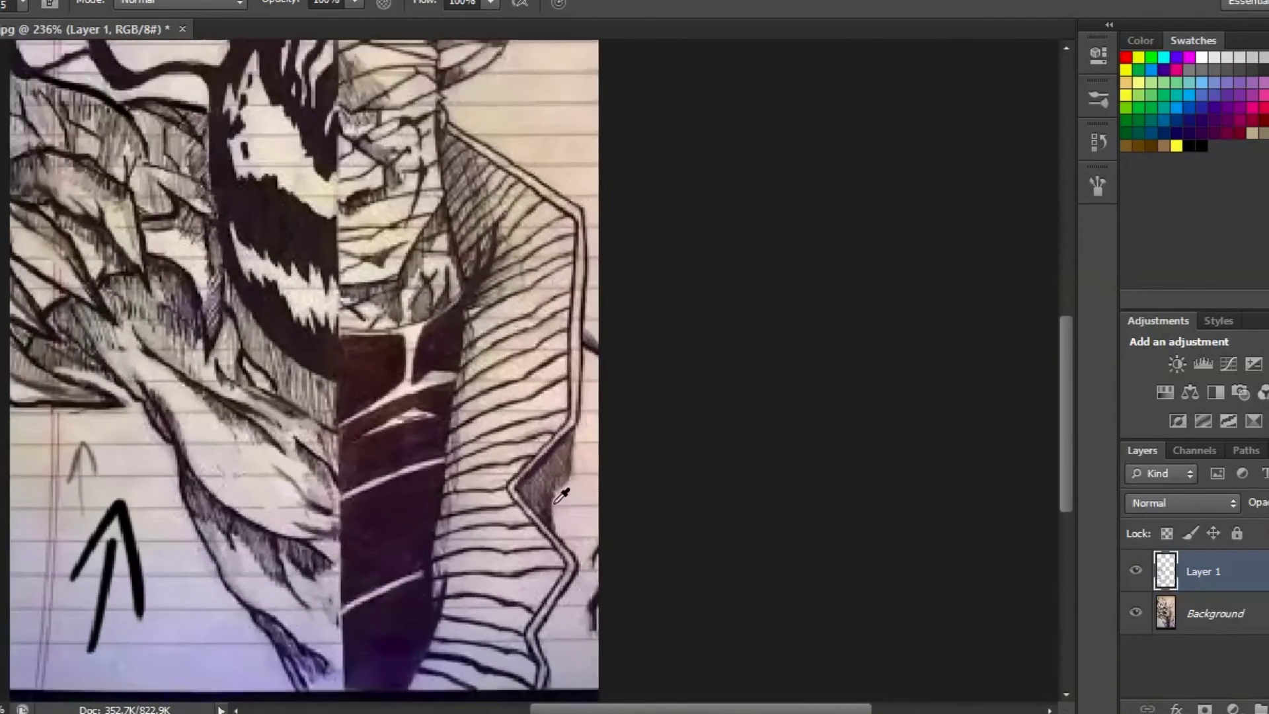
scroll(562, 496, up, 1)
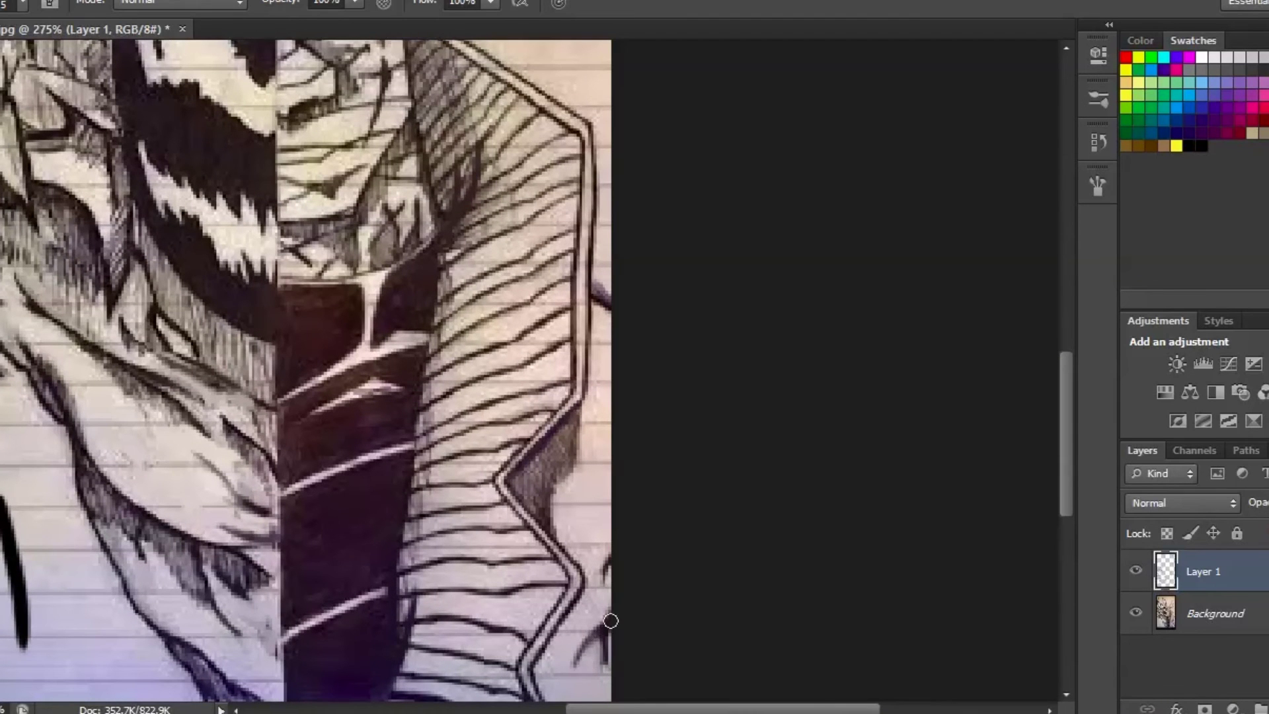
scroll(582, 648, down, 2)
scroll(465, 259, up, 1)
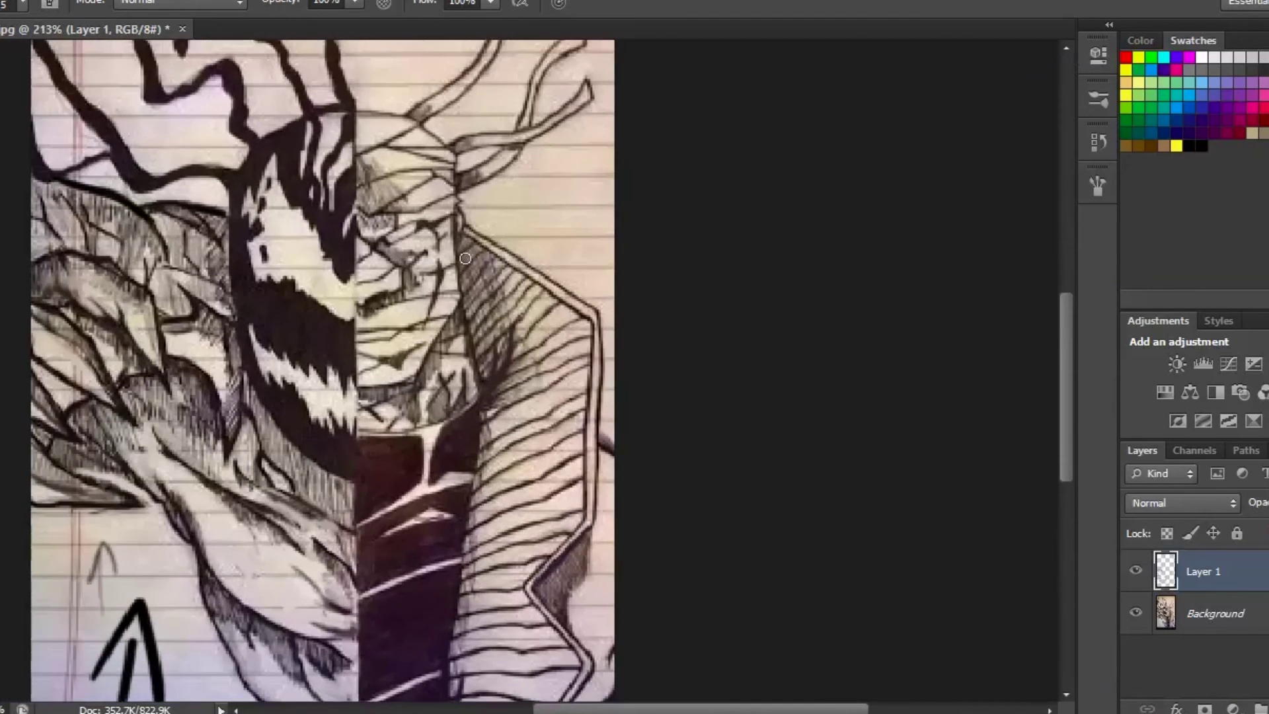
scroll(465, 258, down, 2)
Set the brush size to 3 and retrace the curved outline of the bandaged head between the bandage straps.
scroll(513, 81, up, 2)
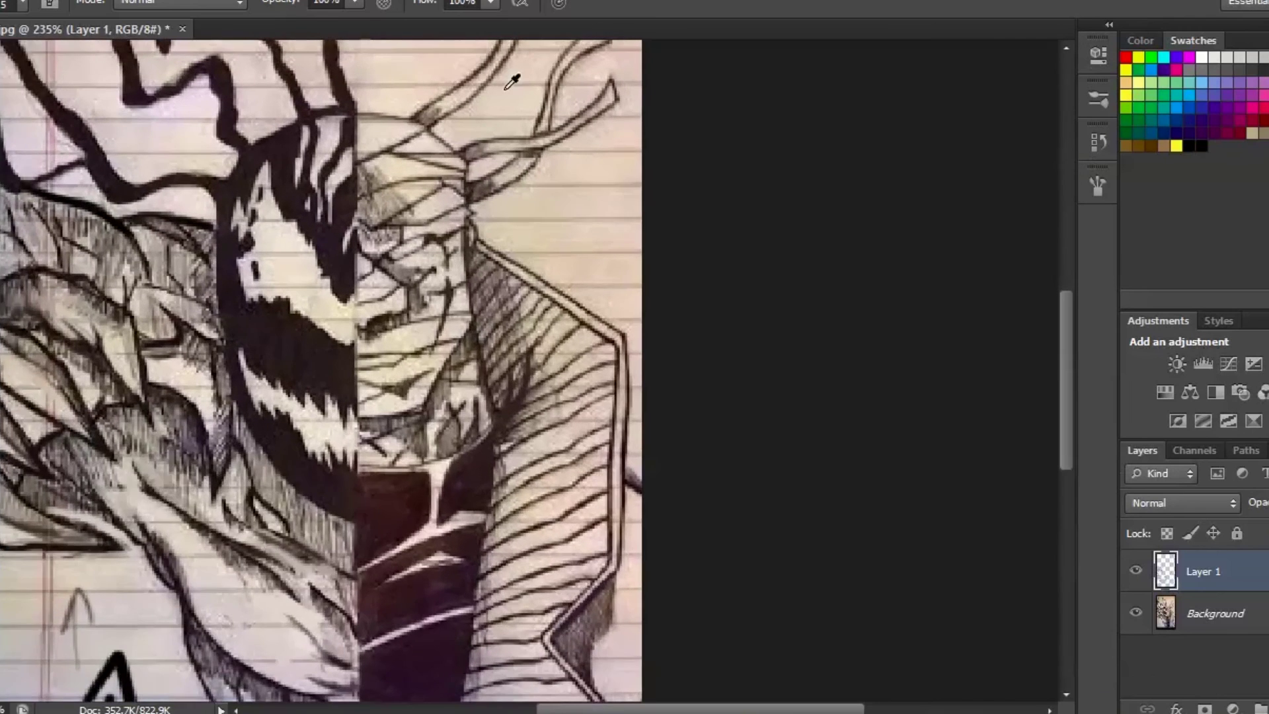
scroll(478, 165, up, 1)
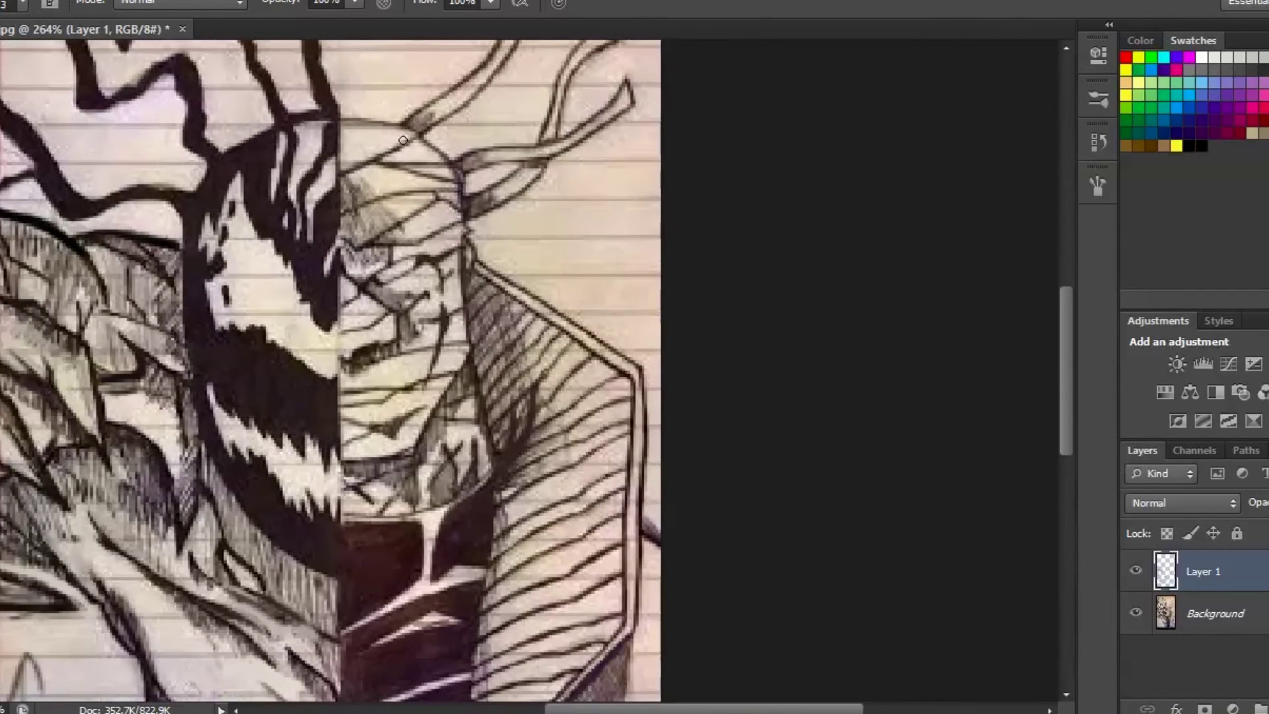
drag(405, 129, 455, 173)
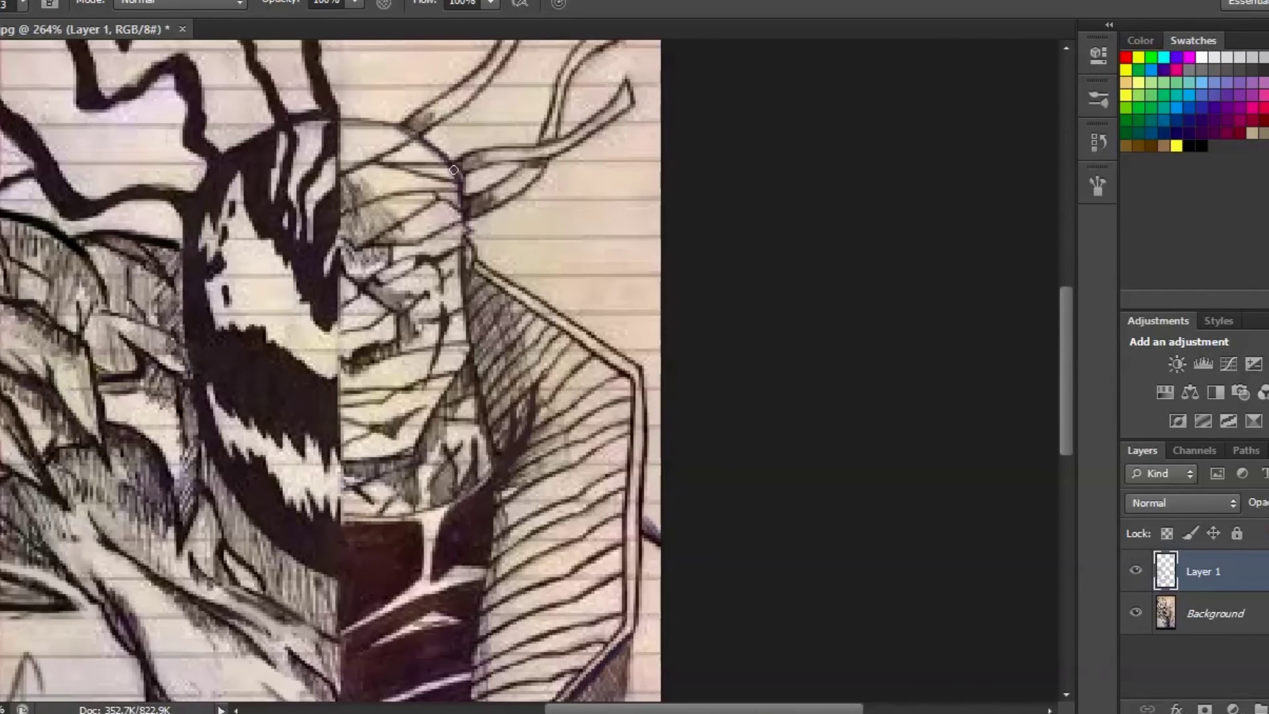
scroll(422, 168, down, 2)
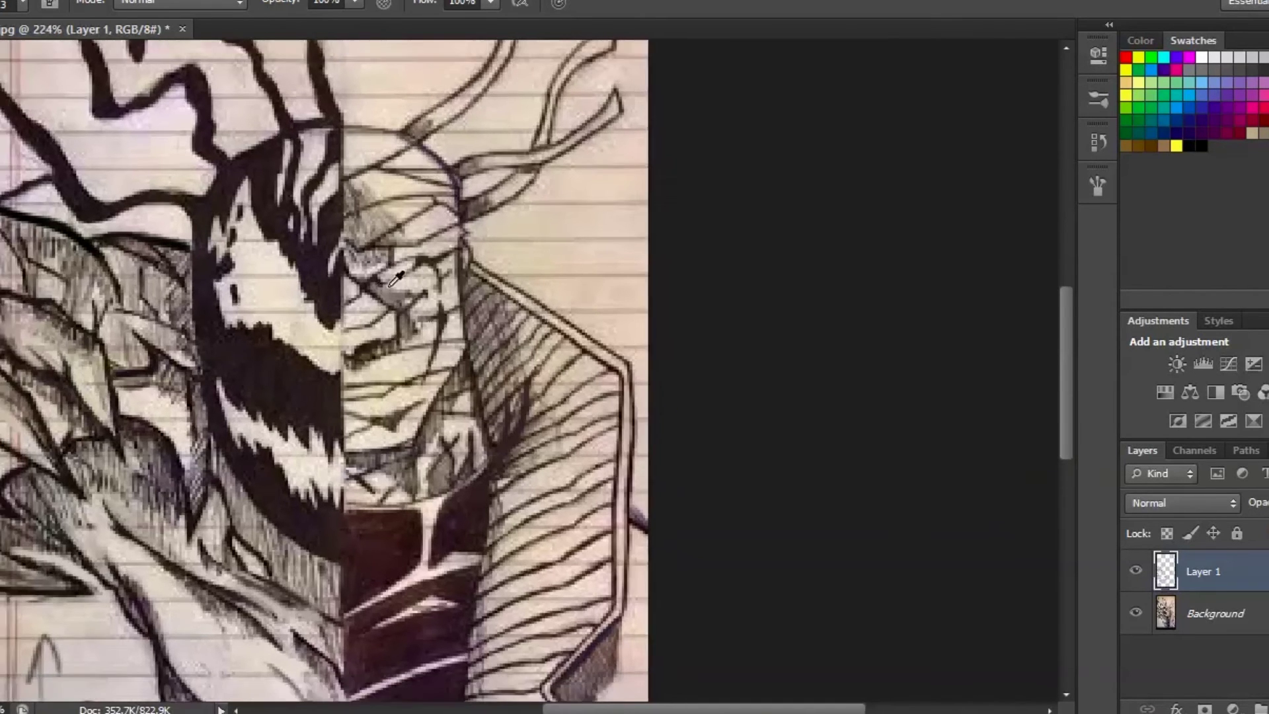
scroll(452, 329, up, 2)
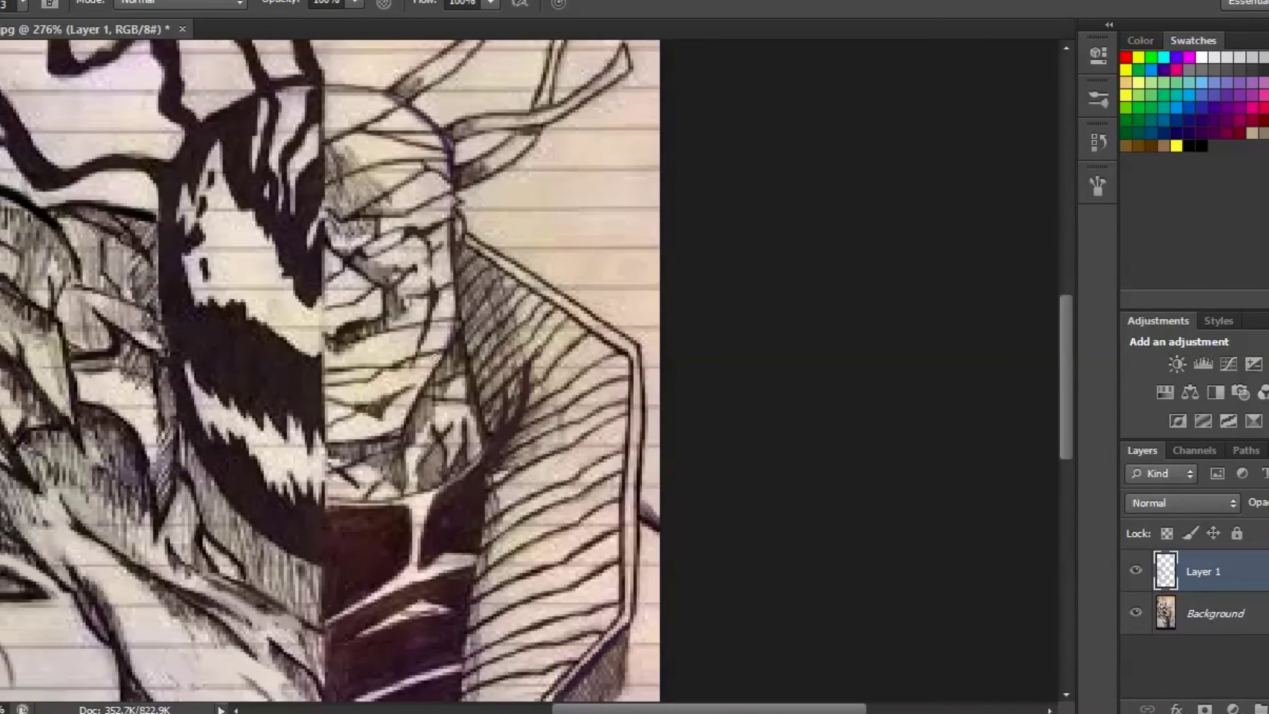
scroll(435, 359, down, 4)
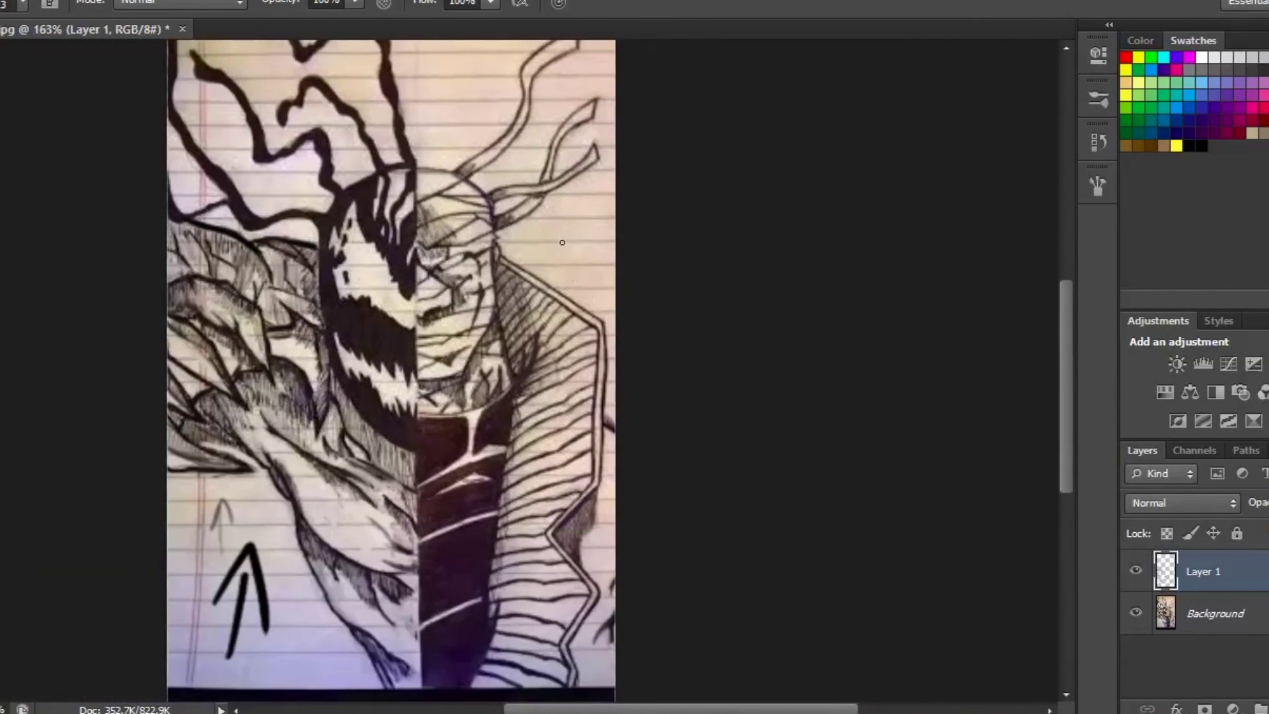
Sample the dark tone around the neck and paint two short curved strokes on the blank paper beside the bandaged head.
scroll(503, 265, up, 4)
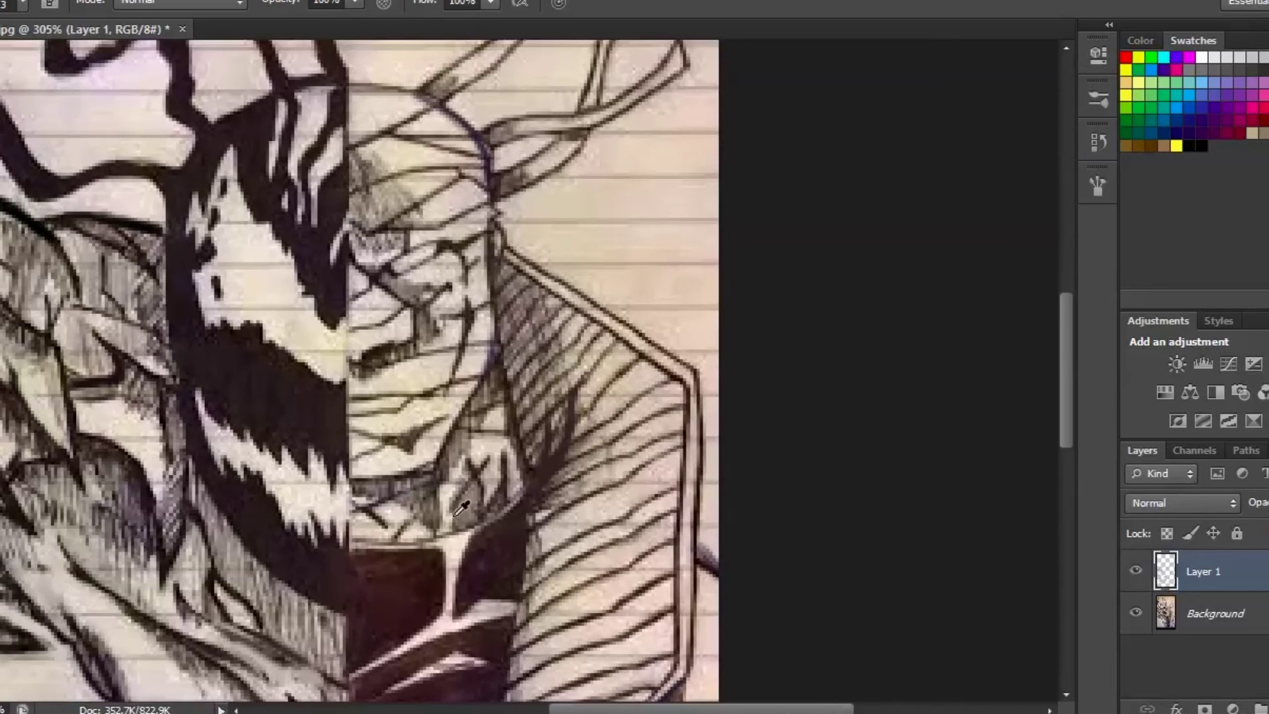
alt+click(485, 542)
mouse_move(634, 171)
mouse_down()
mouse_move(635, 215)
mouse_move(609, 242)
mouse_move(639, 209)
mouse_move(644, 172)
mouse_move(639, 216)
mouse_move(610, 242)
mouse_move(636, 212)
mouse_up()
mouse_move(694, 169)
mouse_down()
mouse_move(685, 225)
mouse_move(657, 252)
mouse_move(694, 170)
mouse_move(689, 207)
mouse_move(654, 256)
mouse_move(678, 227)
mouse_move(692, 174)
mouse_up()
scroll(706, 147, down, 2)
scroll(689, 186, down, 1)
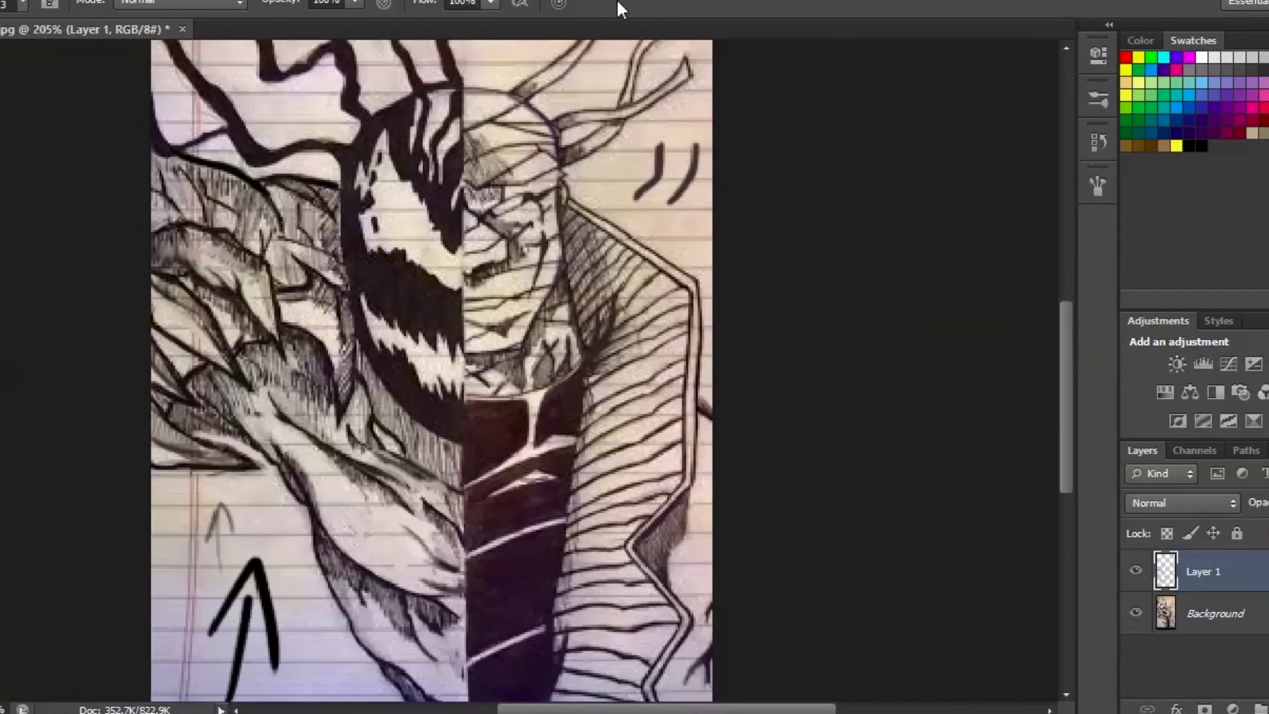
scroll(629, 126, up, 1)
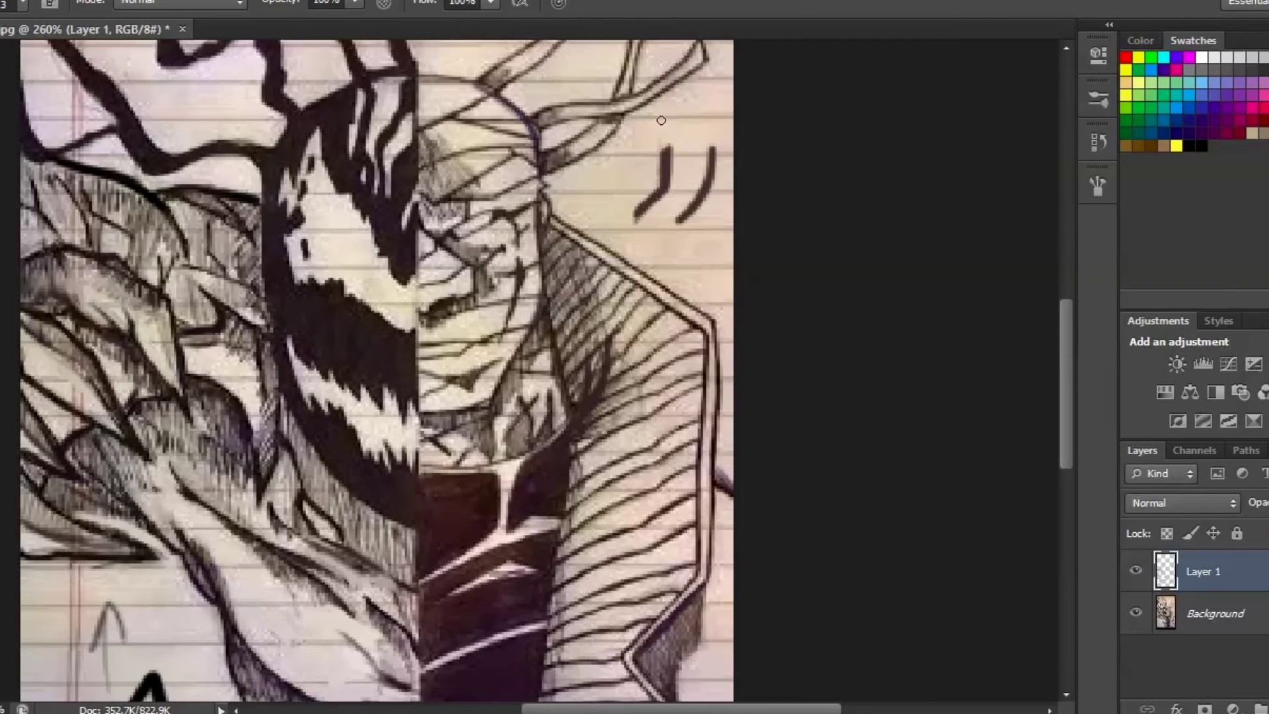
mouse_move(665, 146)
mouse_down()
mouse_move(665, 120)
mouse_move(665, 173)
mouse_move(662, 140)
mouse_up()
mouse_move(644, 204)
mouse_down()
mouse_move(624, 232)
mouse_move(673, 226)
mouse_move(666, 235)
mouse_up()
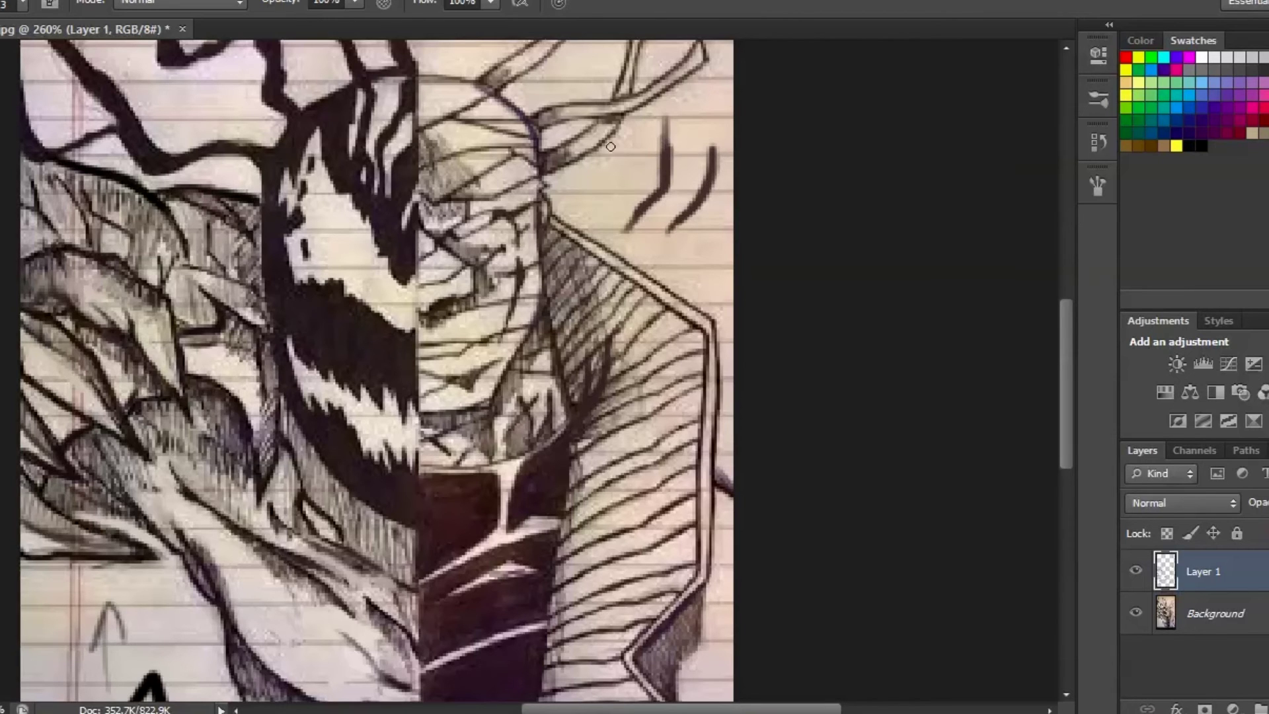
Erase the two curved strokes from the blank paper beside the bandaged head with a large eraser.
scroll(611, 146, down, 2)
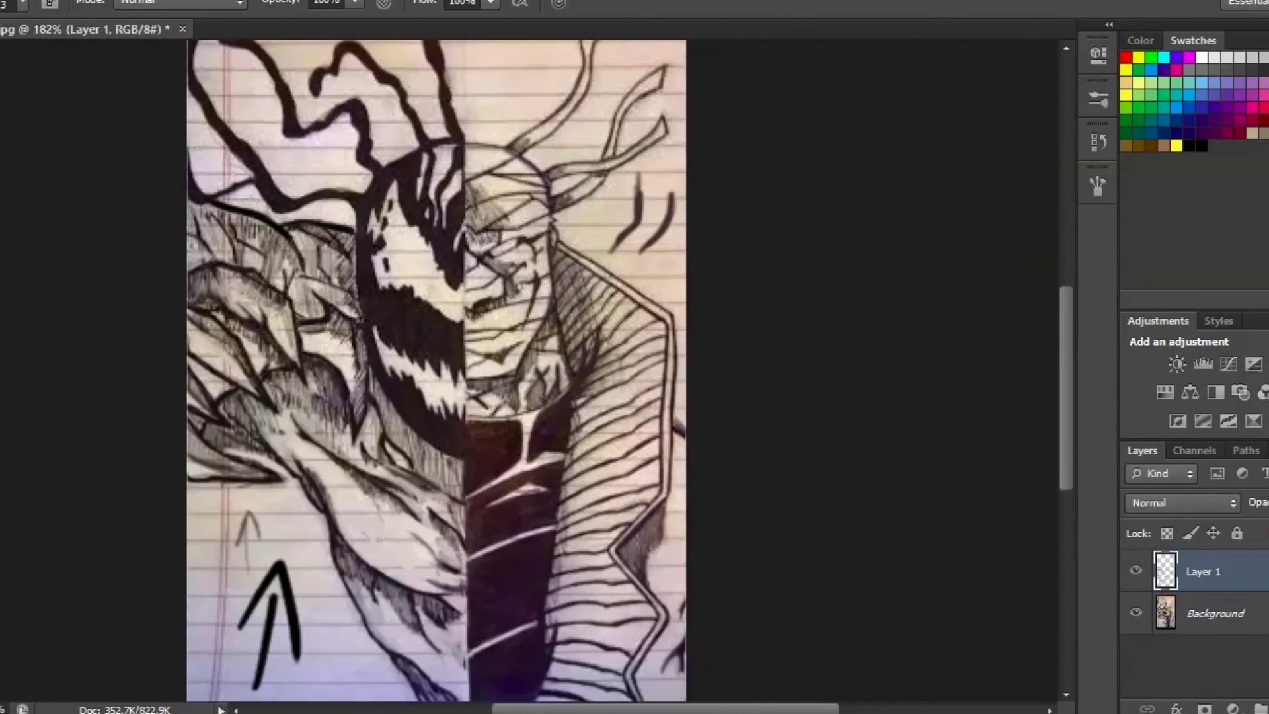
mouse_move(652, 225)
mouse_down()
mouse_move(646, 234)
mouse_move(644, 217)
mouse_up()
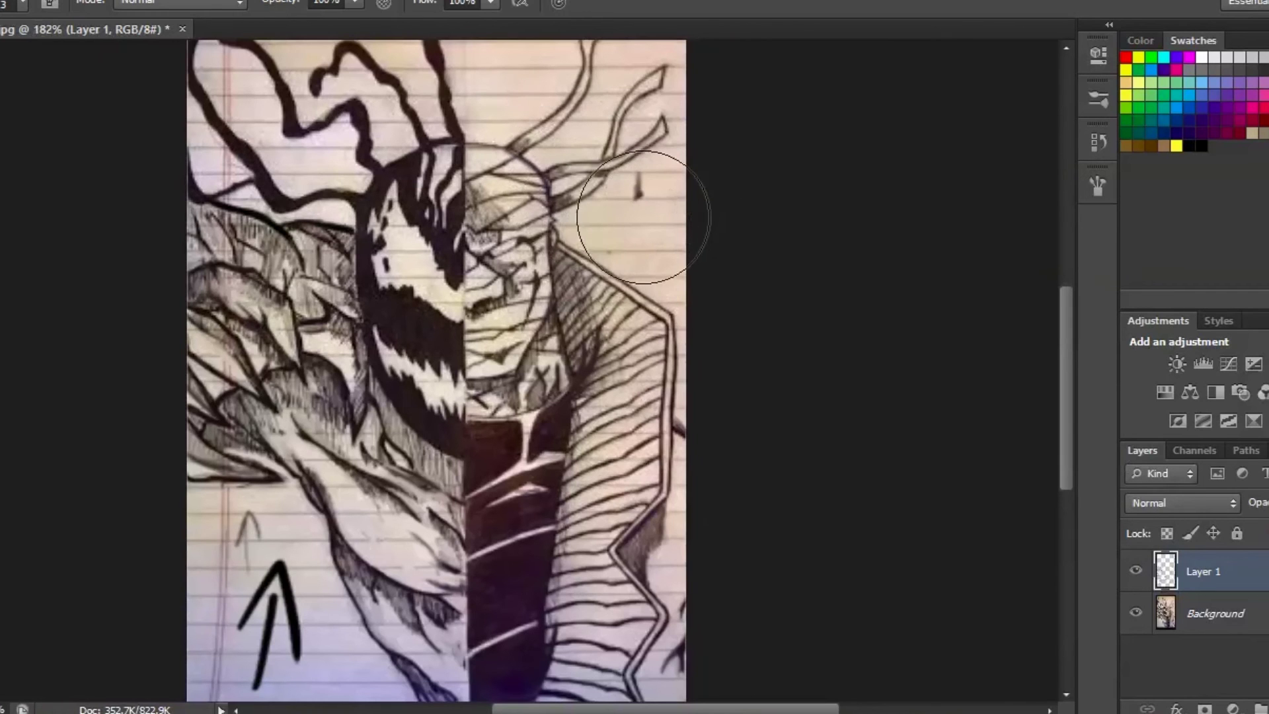
scroll(513, 198, down, 2)
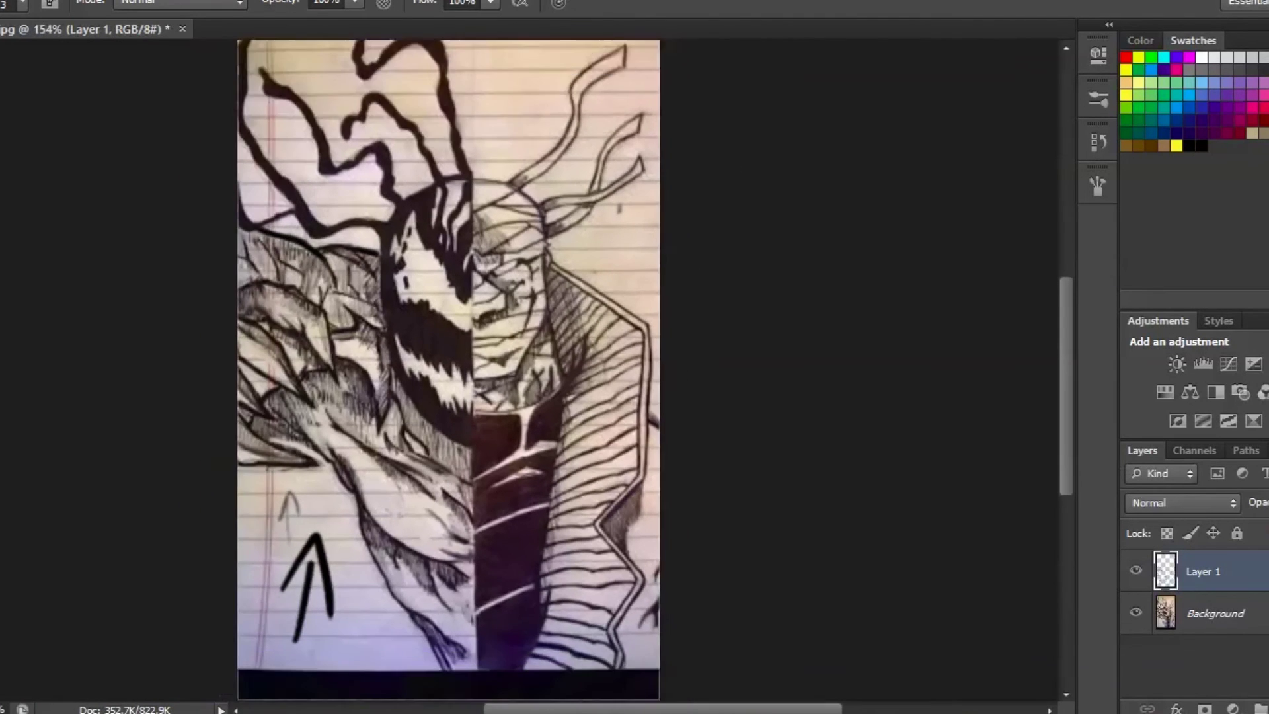
scroll(544, 401, down, 2)
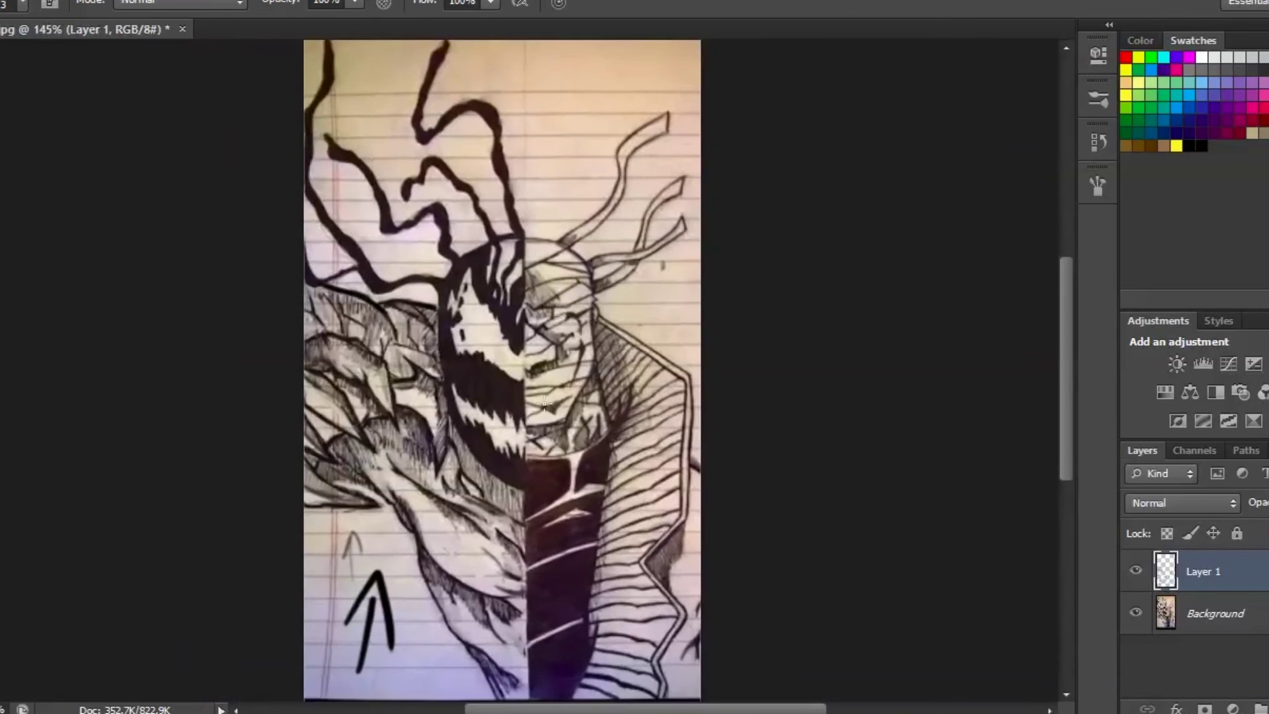
scroll(544, 402, up, 1)
scroll(579, 315, down, 2)
scroll(578, 315, left, 1)
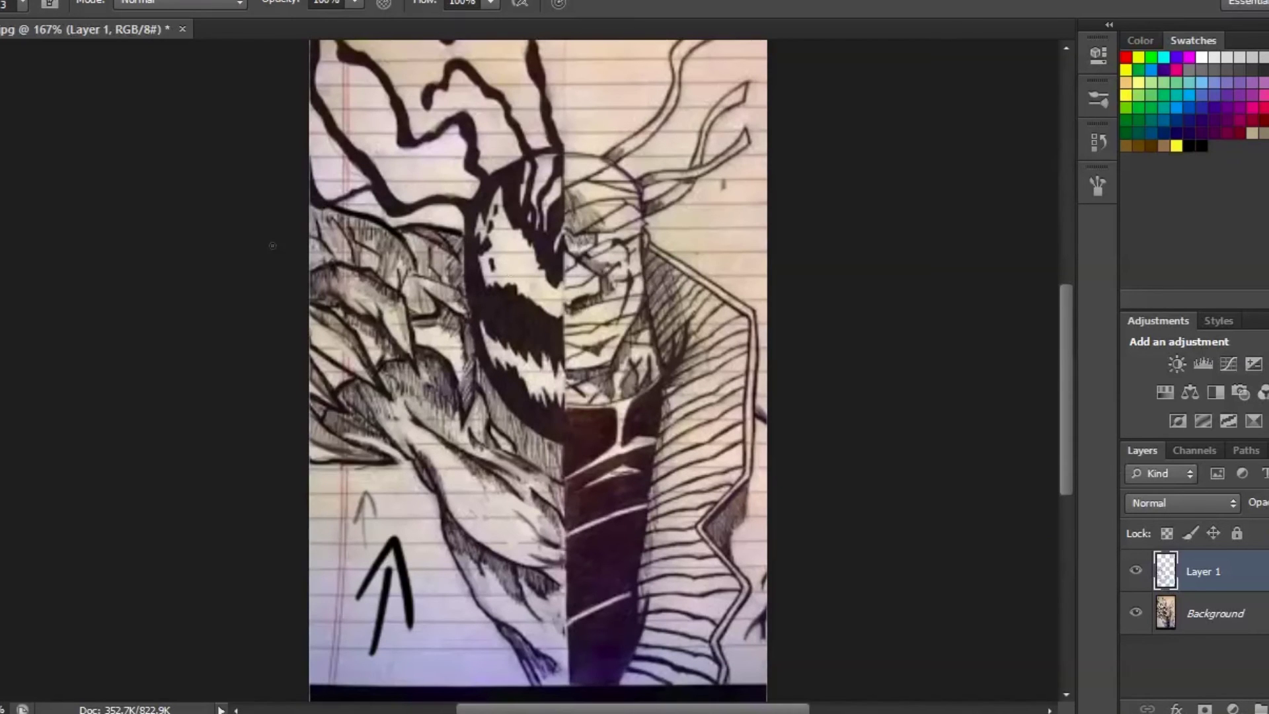
Draw a rectangle shape about 200 by 61 px across the upper part of the sketch and fill it white.
key(u)
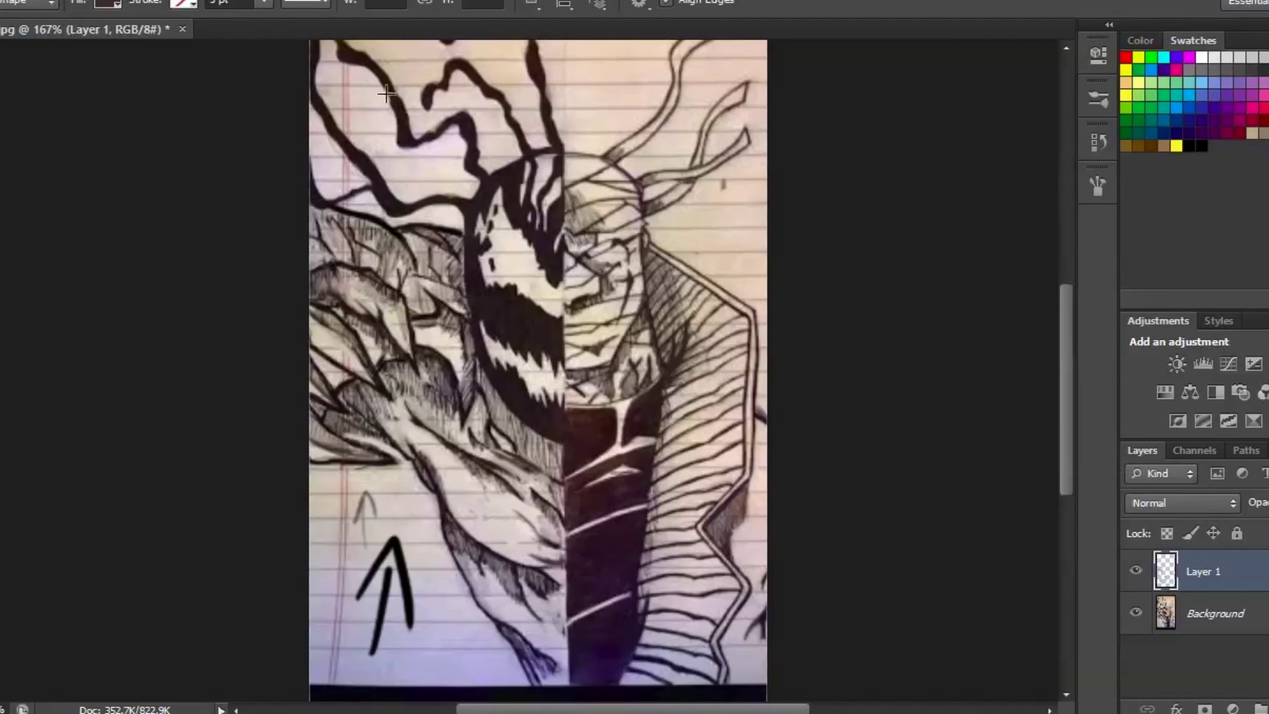
drag(382, 80, 734, 187)
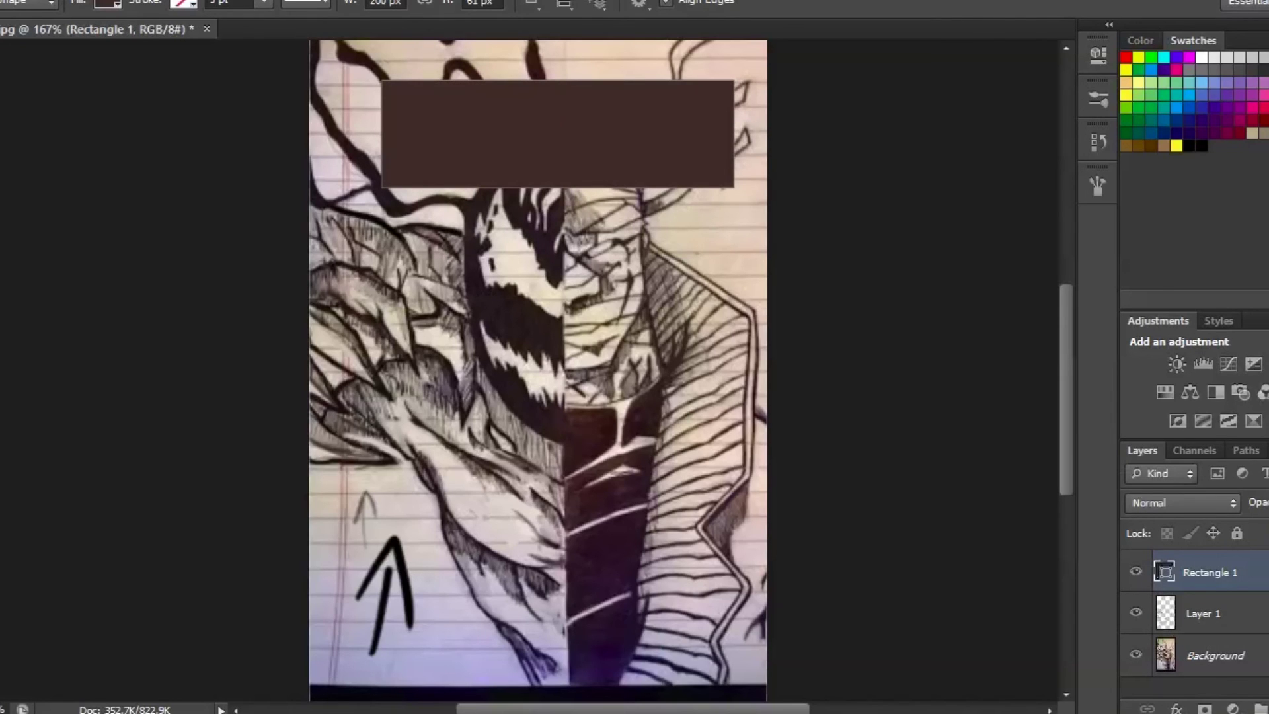
key(z)
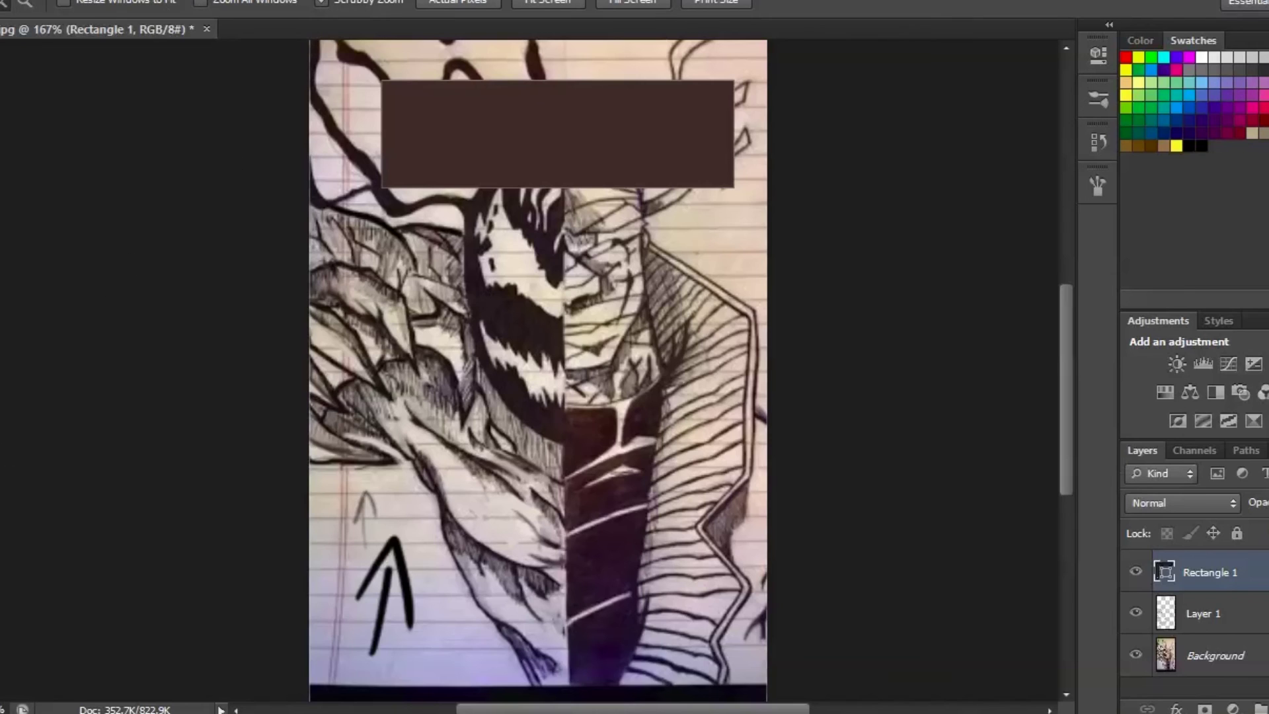
key(u)
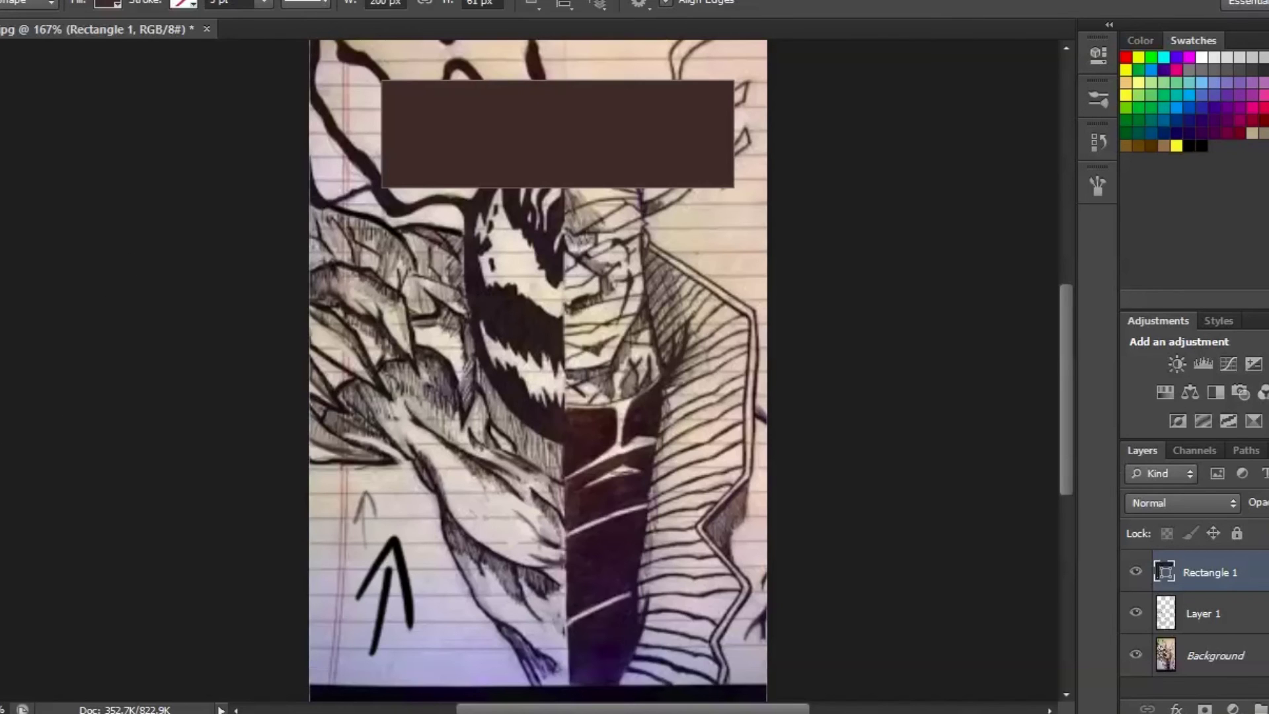
click(110, 3)
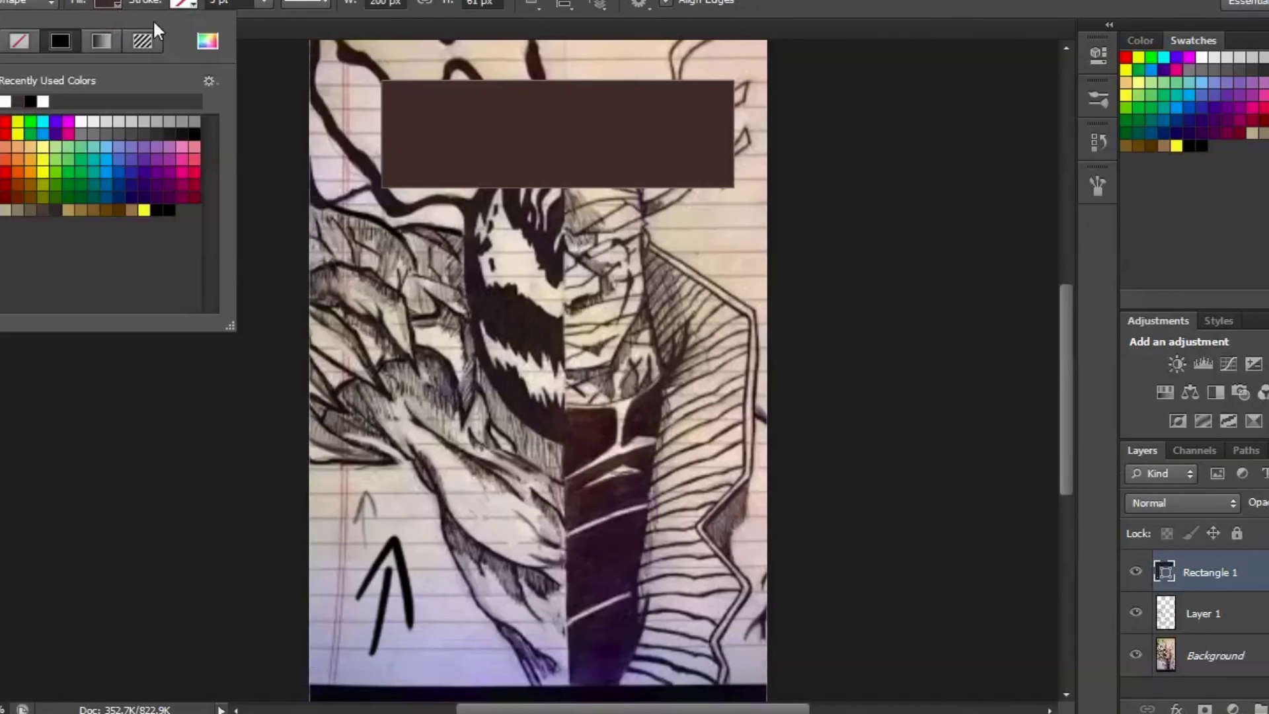
click(18, 101)
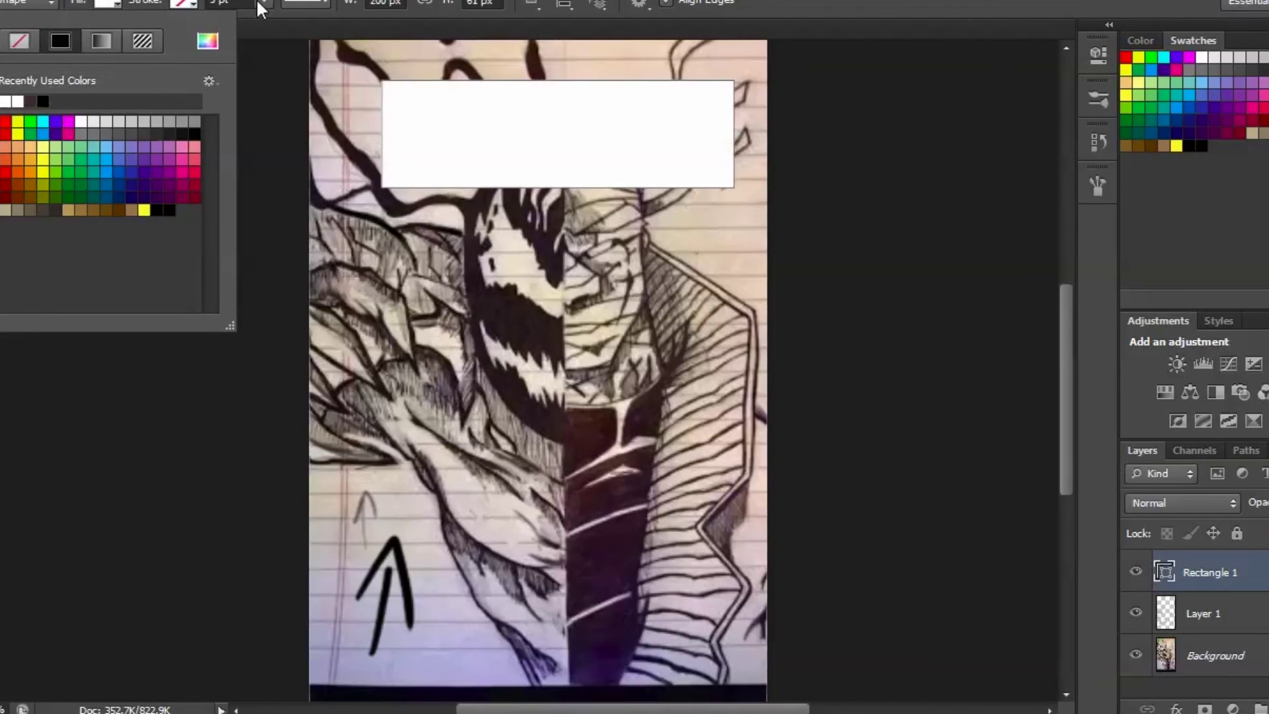
click(268, 17)
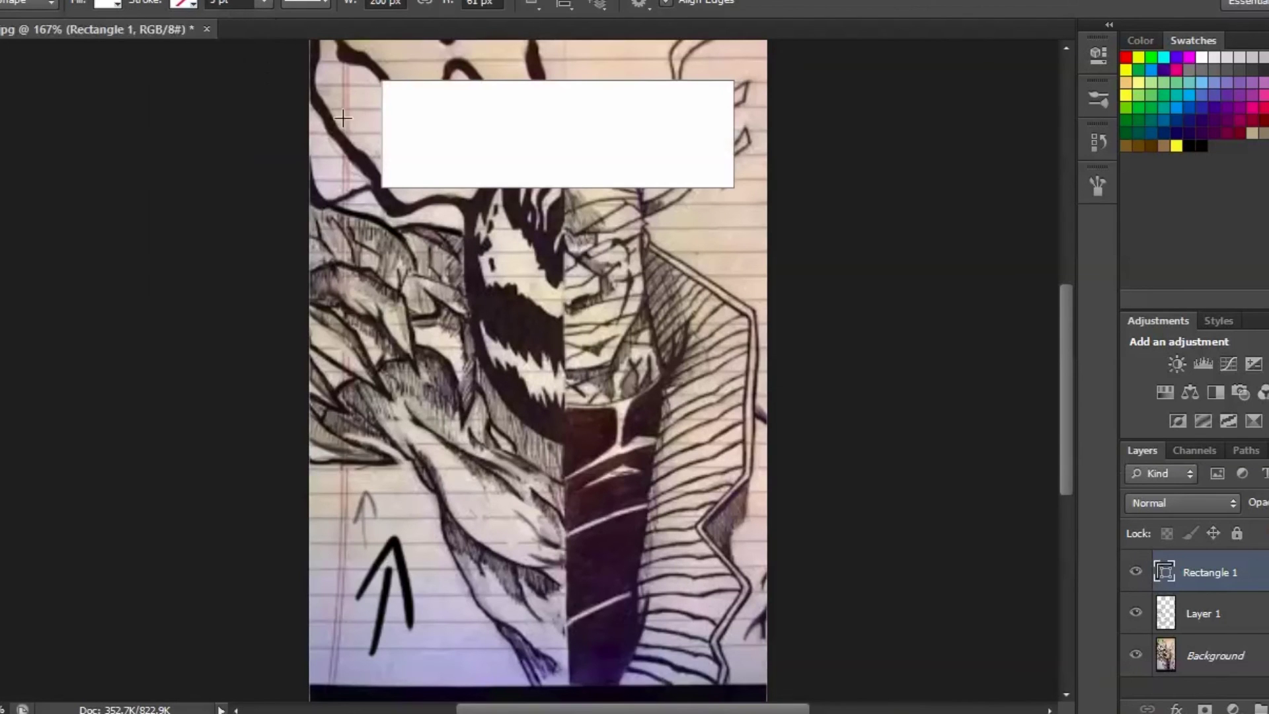
Add the artist's contact e-mail as a text layer inside the white rectangle and colour the text black.
key(t)
click(433, 142)
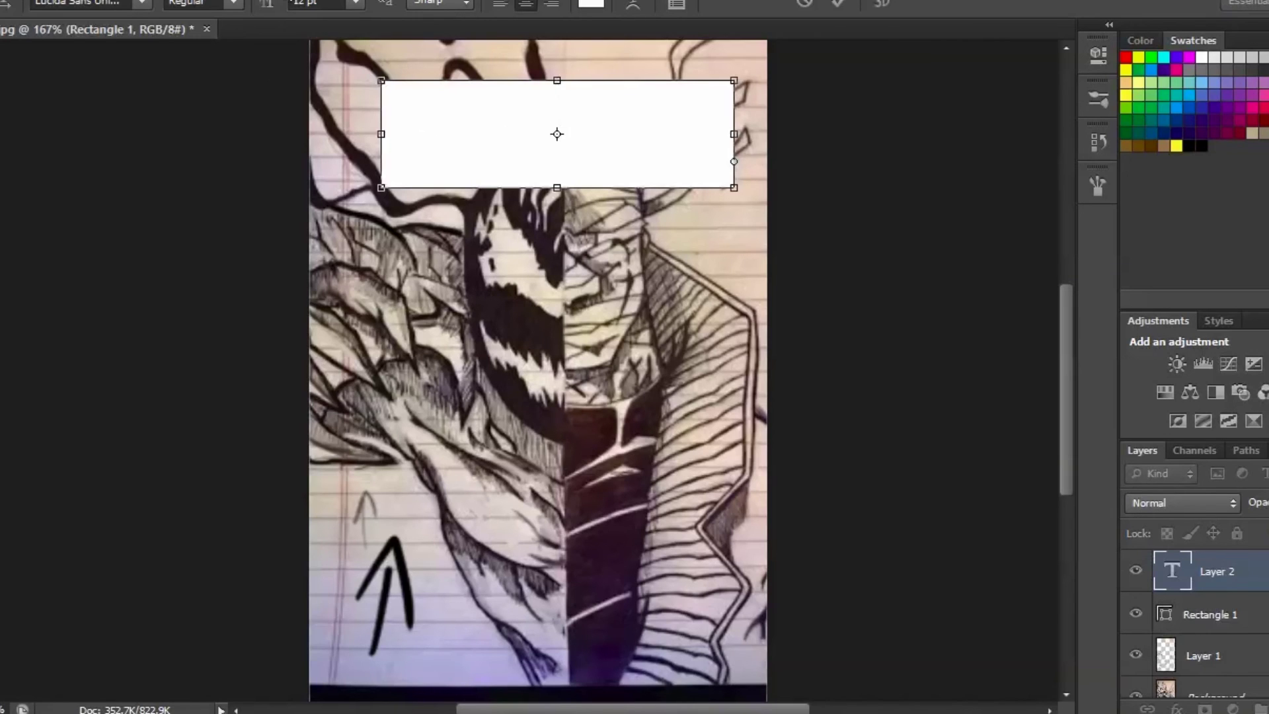
text(.........)
key(ctrl+a)
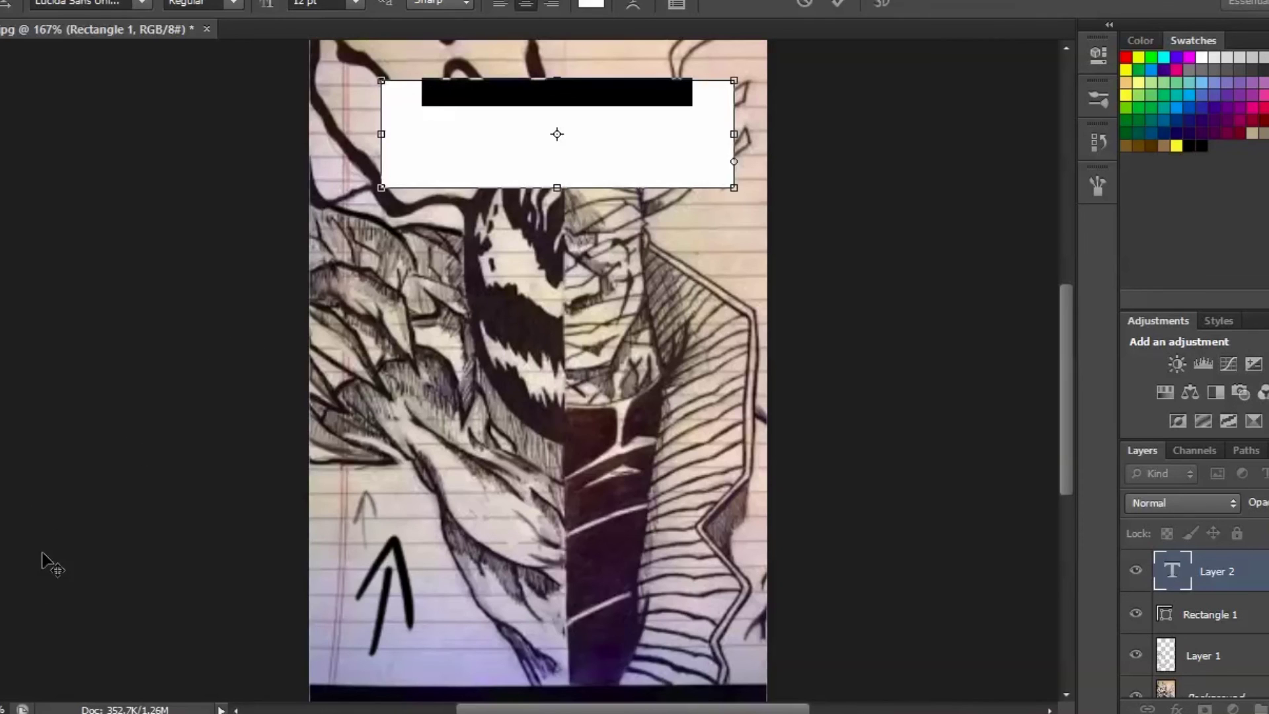
key(alt+BackSpace)
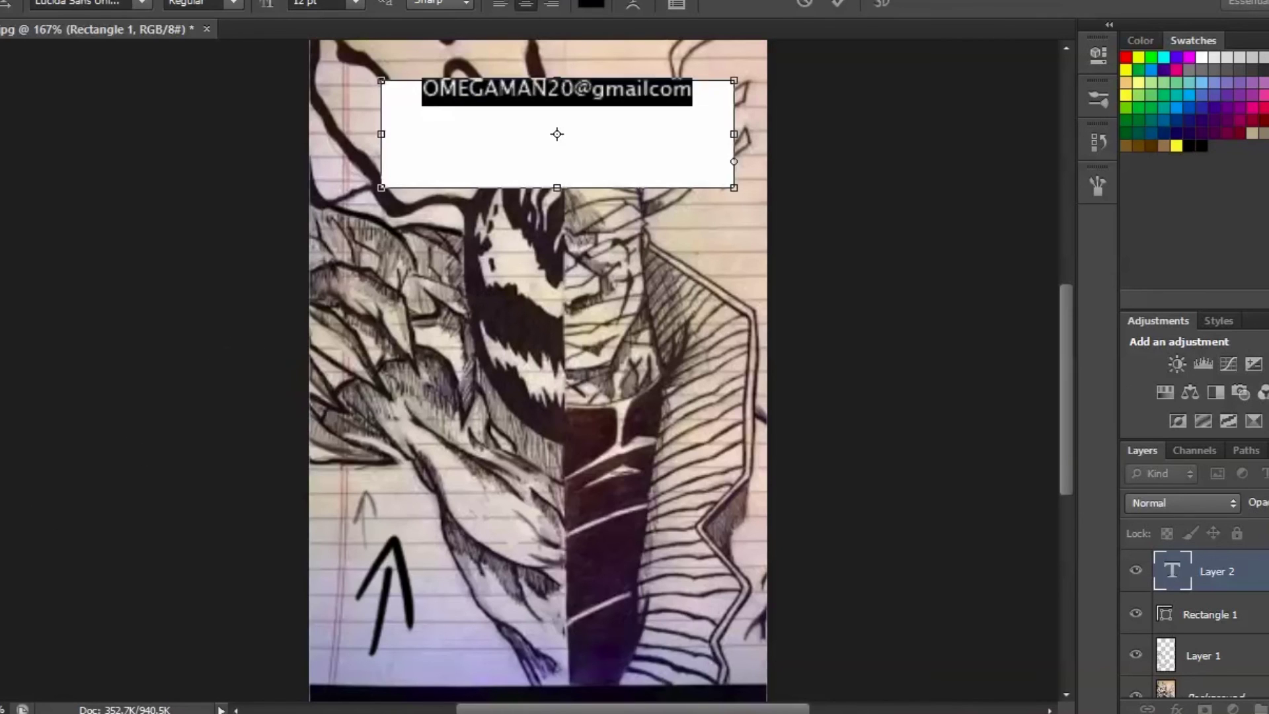
click(547, 107)
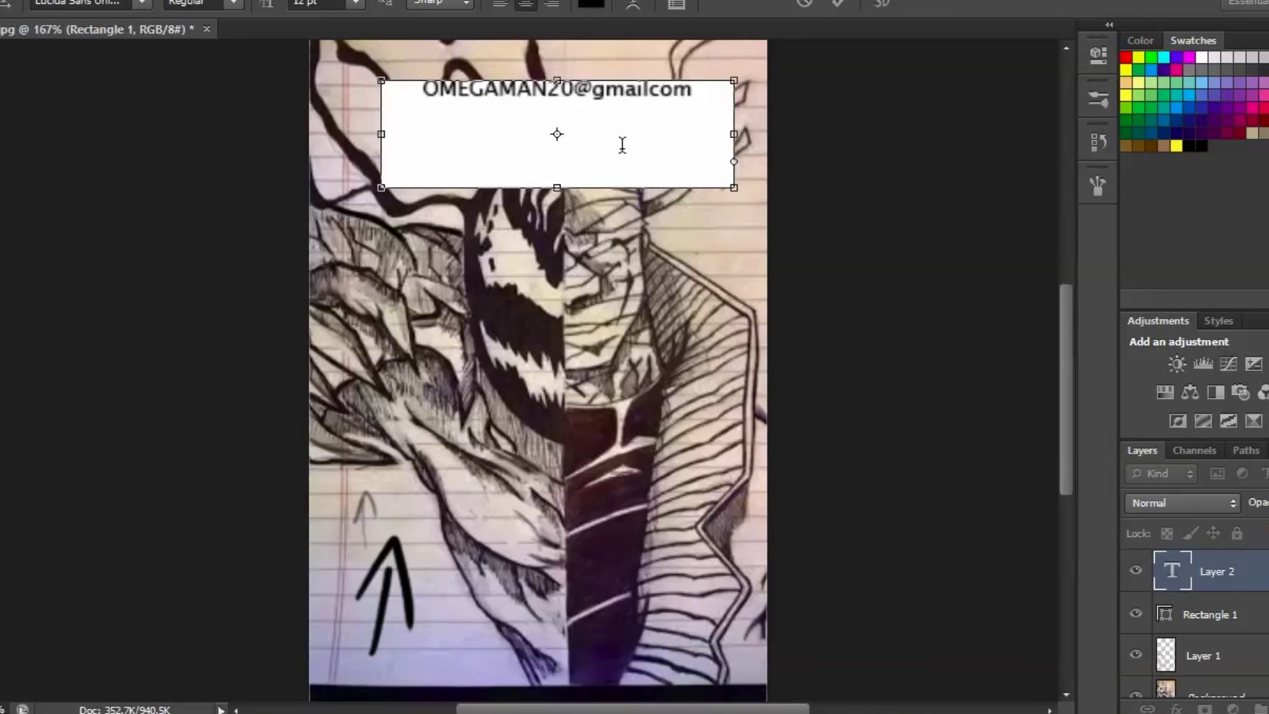
click(18, 99)
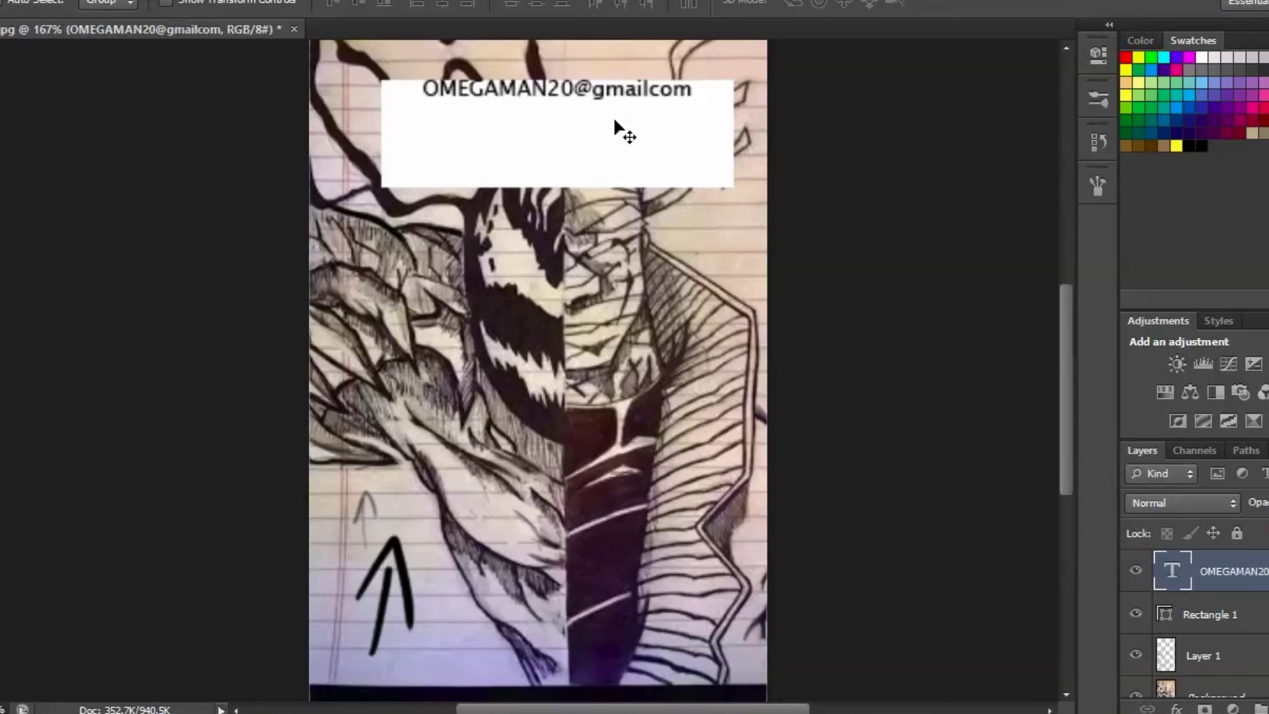
Move the e-mail text down within the white rectangle and insert the missing dot before the domain ending.
drag(623, 127, 623, 162)
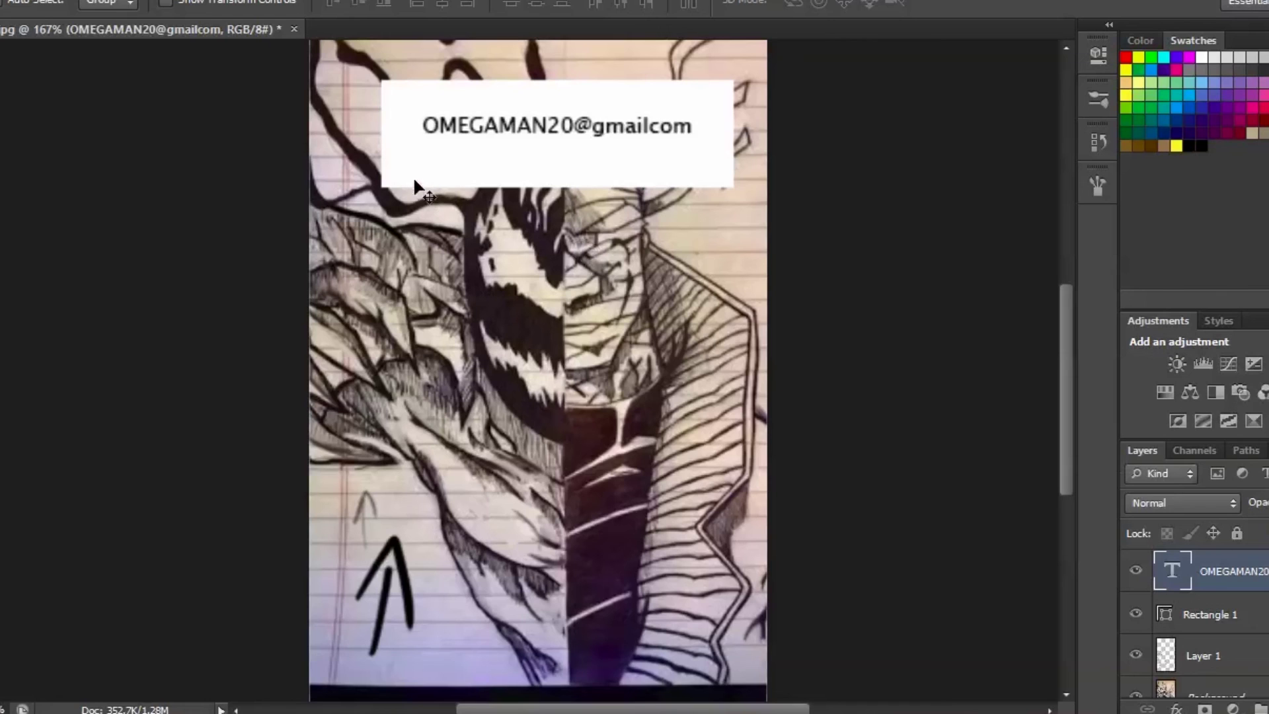
key(t)
click(653, 161)
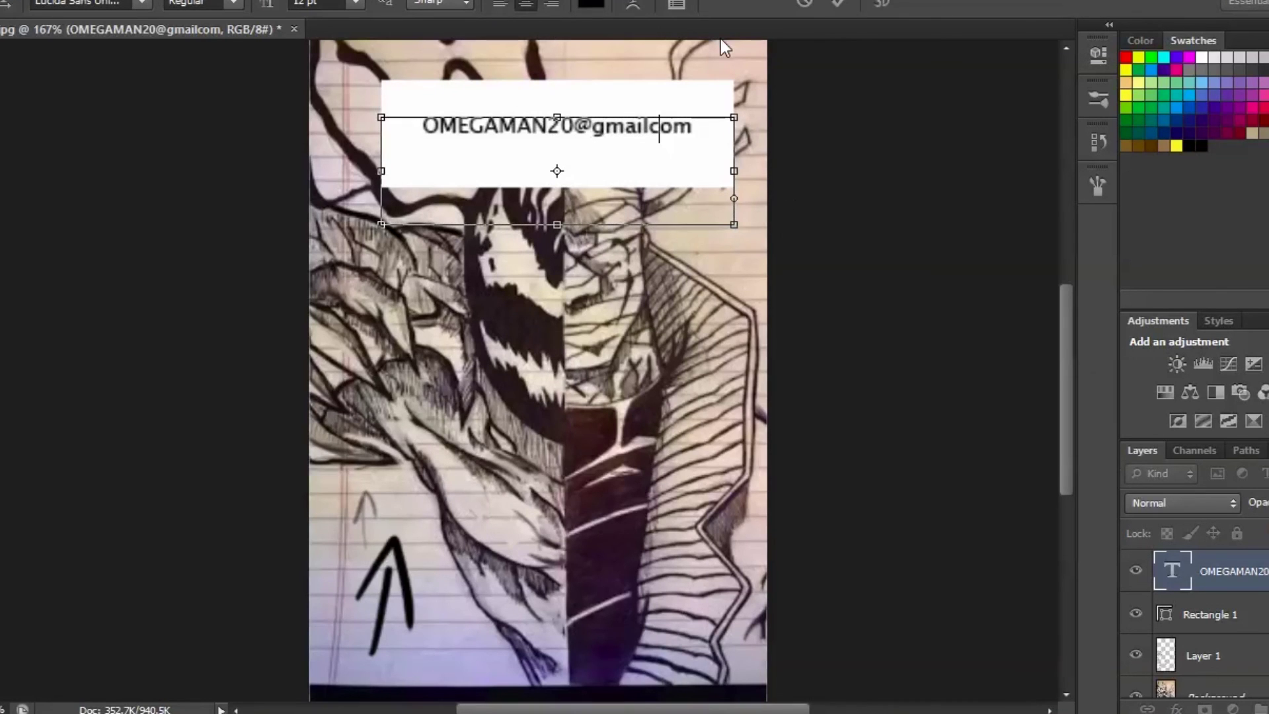
text(.)
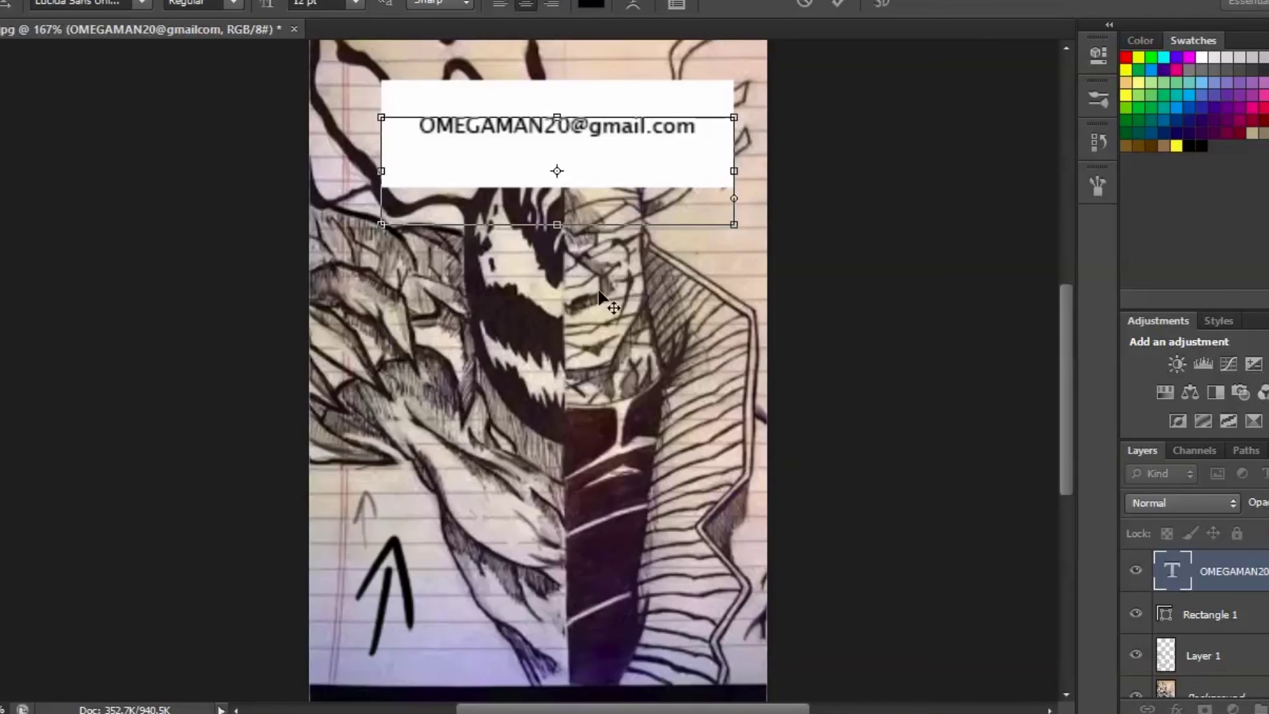
click(1, 59)
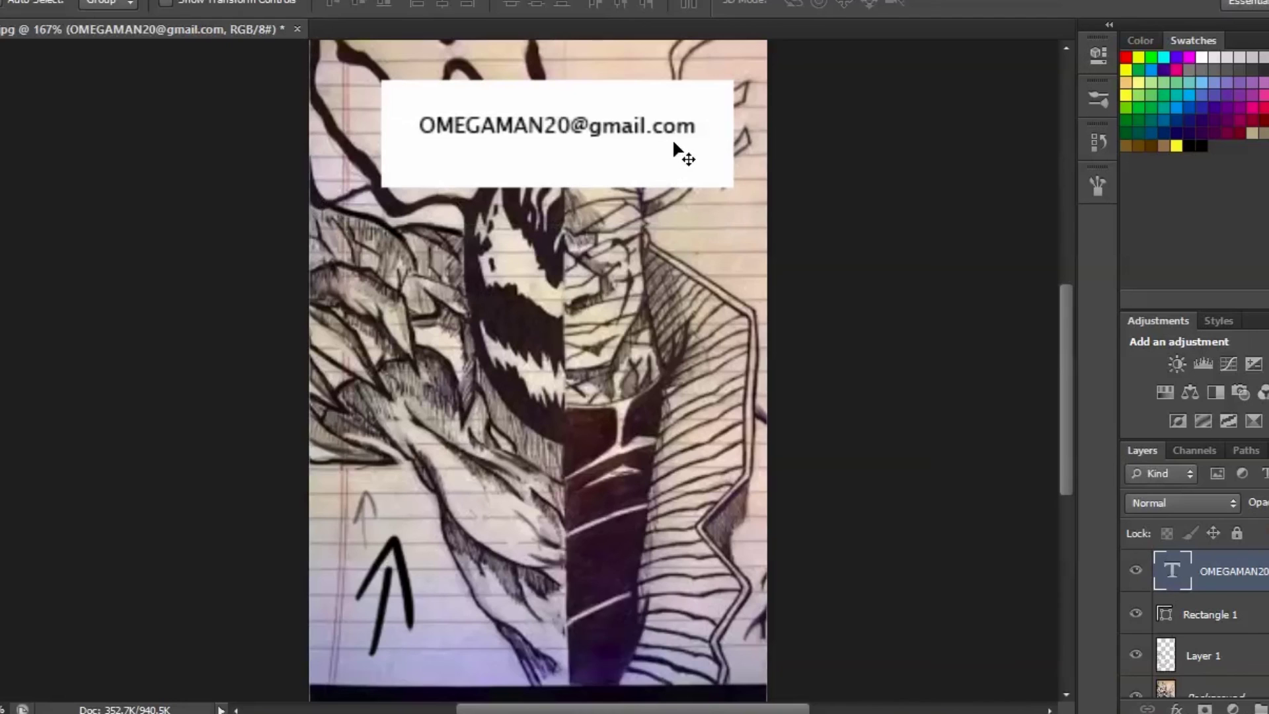
Reposition the corrected e-mail text and nudge it up to centre it vertically in the white rectangle.
drag(667, 151, 664, 158)
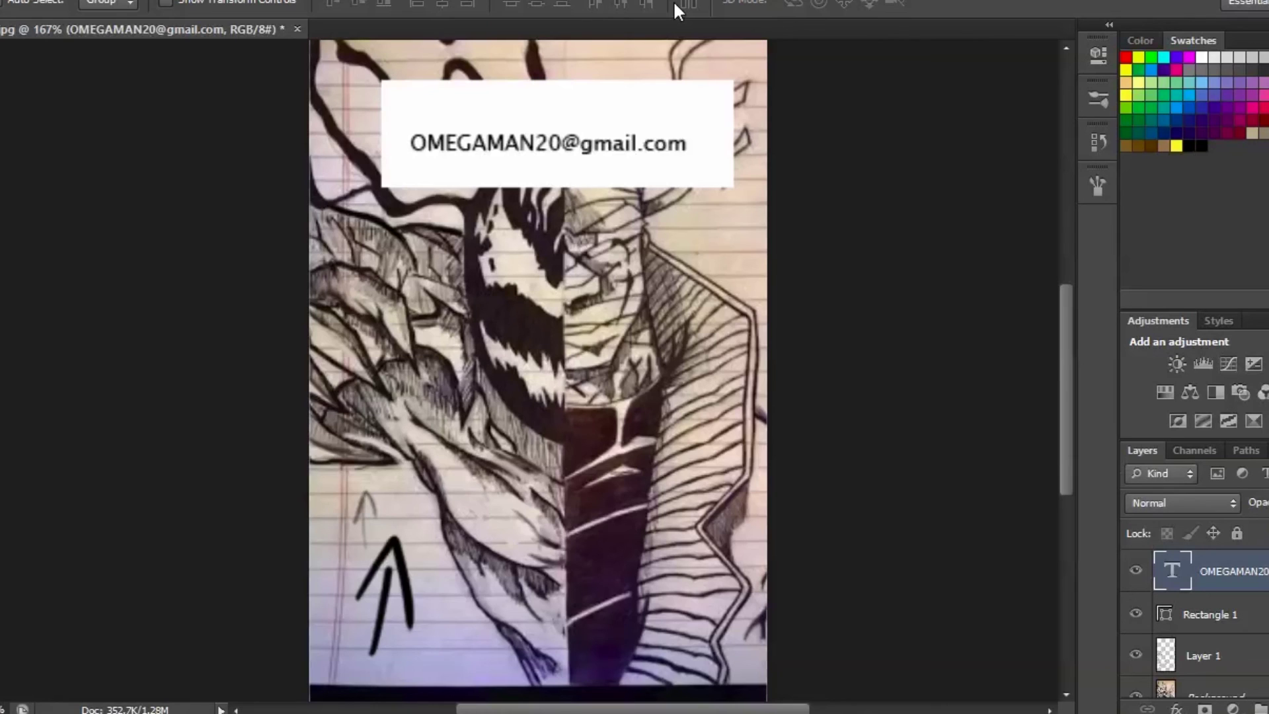
key(Up)
key(Up)
key(Up)
key(Up)
key(Up)
key(Up)
key(Up)
key(Up)
key(Up)
key(Up)
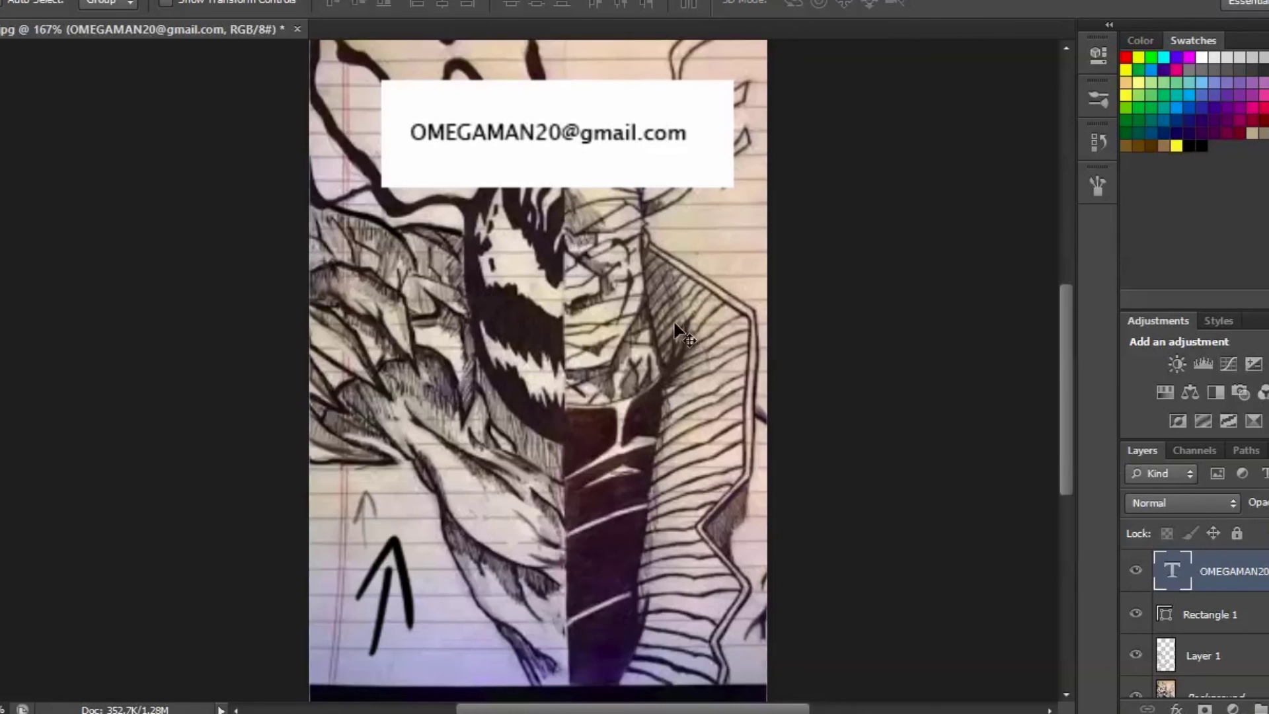